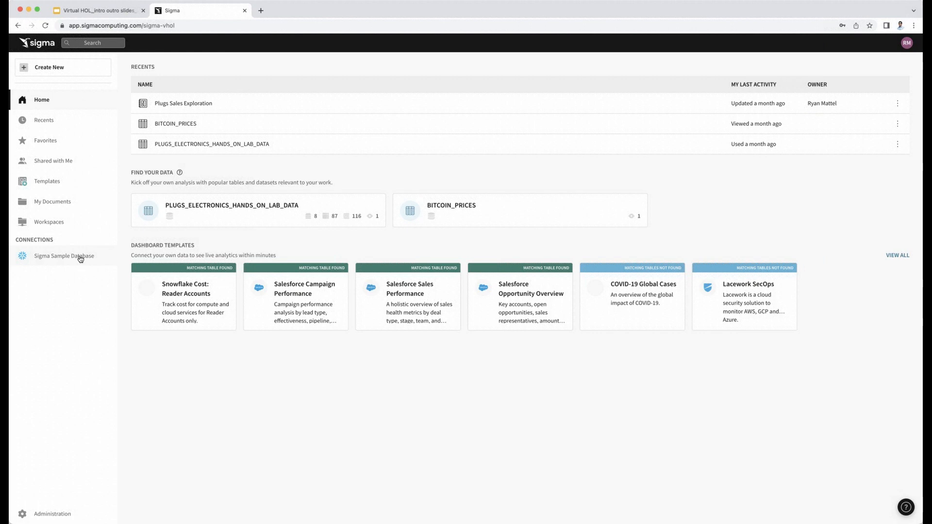
- Open the PLUGS_ELECTRONICS_HANDS_ON_LAB_DATA table from PLUGS_ELECTRONICS in the Sigma Sample Database and start exploring it in a workbook
left_click(80, 258)
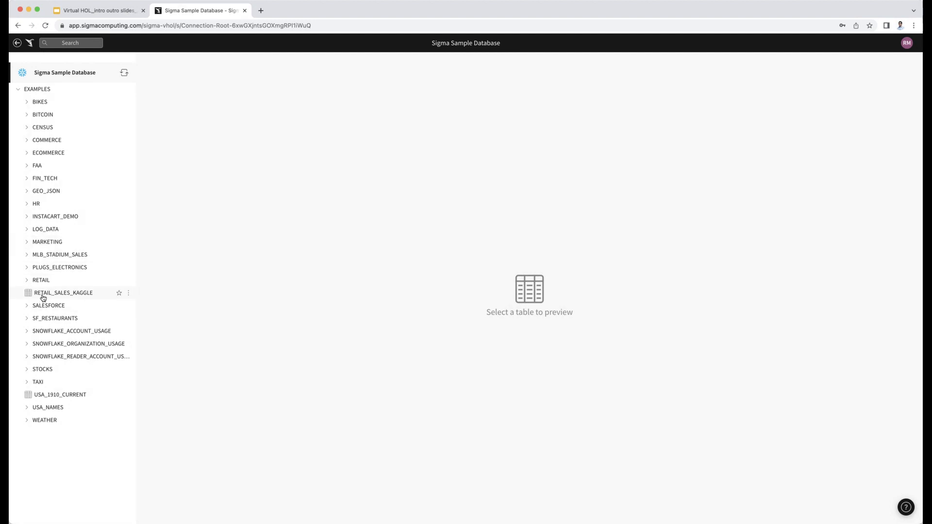
left_click(27, 269)
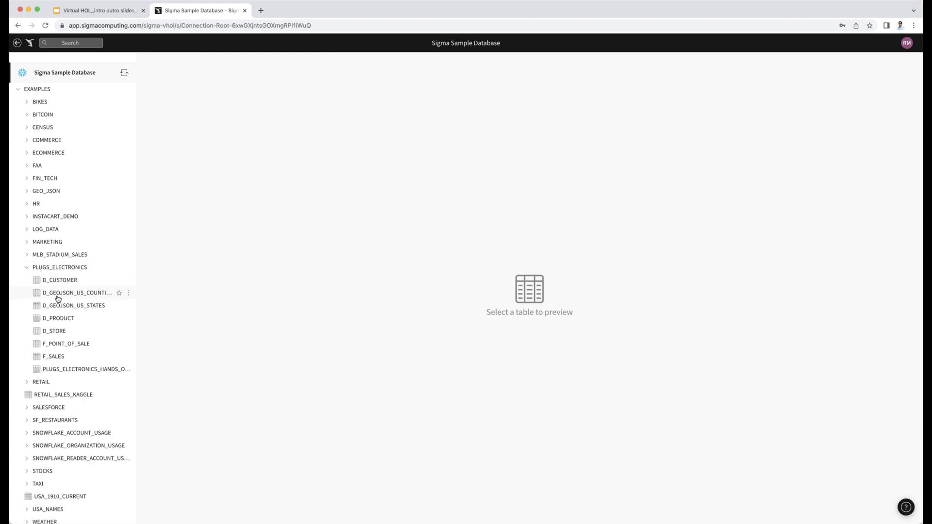
left_click(70, 369)
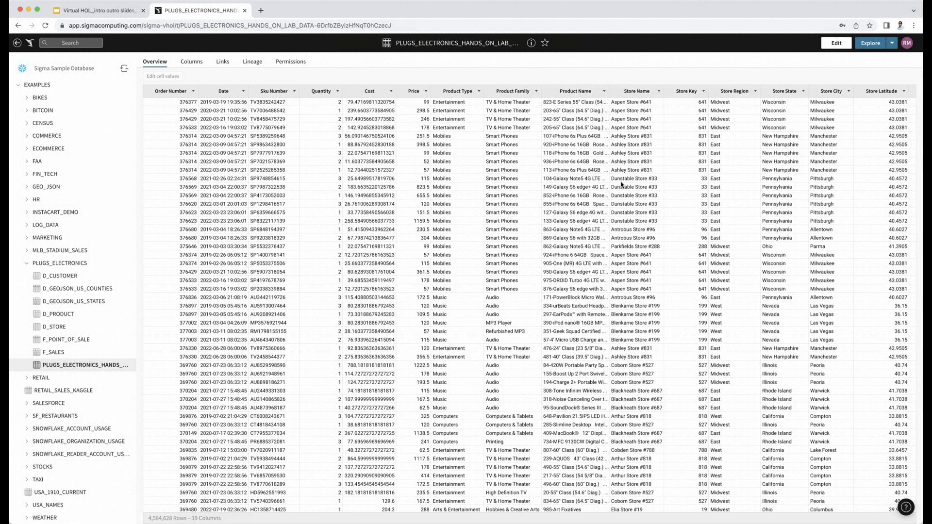
left_click(871, 43)
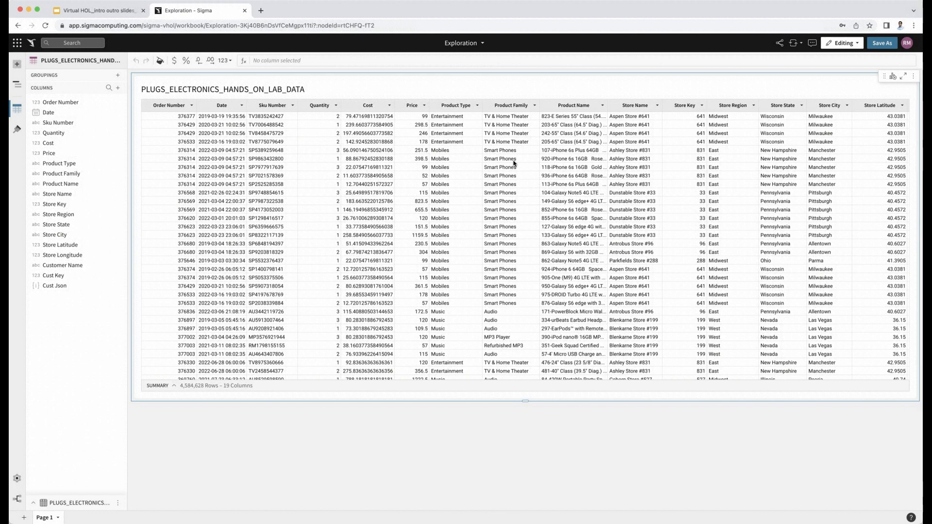
- Examine the source formula of the Cost column, including its table and column reference
left_click(369, 106)
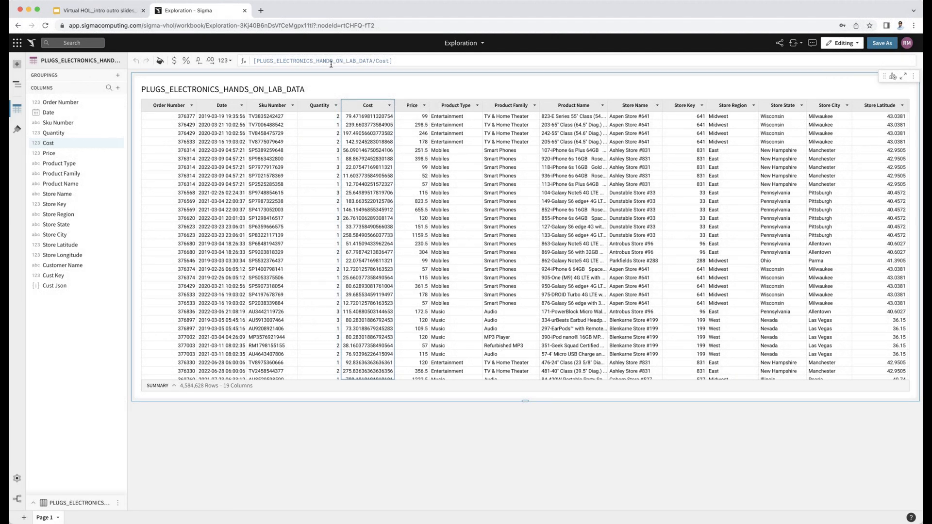
left_click(258, 61)
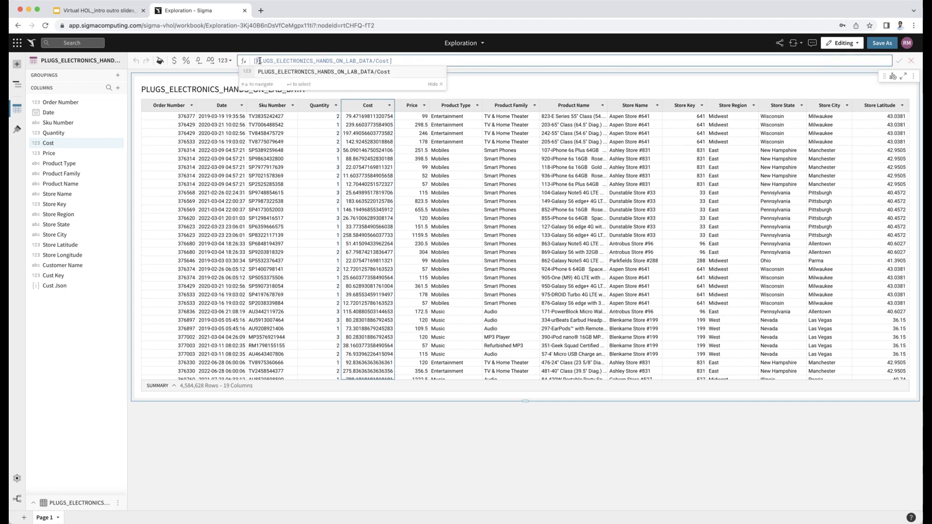
left_click_drag(258, 61, 427, 68)
left_click(464, 91)
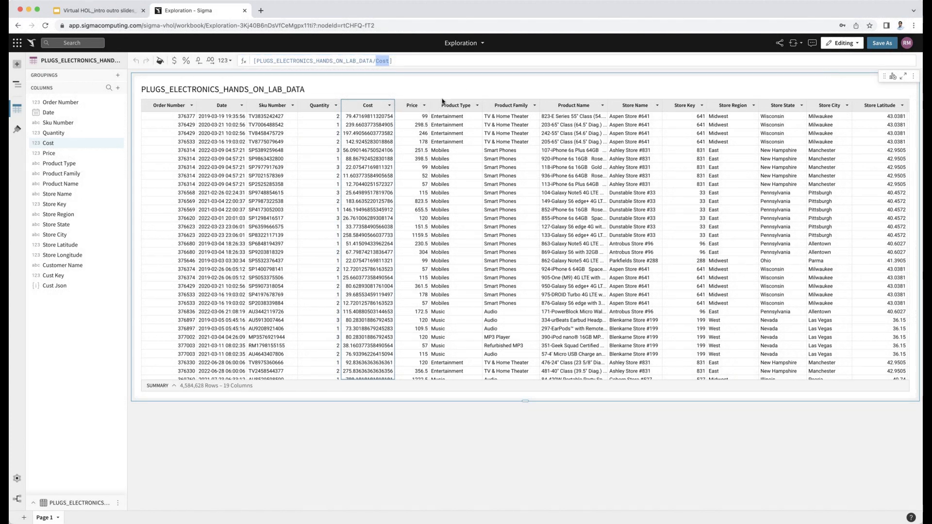
- Add a new column after Cost with the formula [Cost] * [Quantity]
left_click(390, 108)
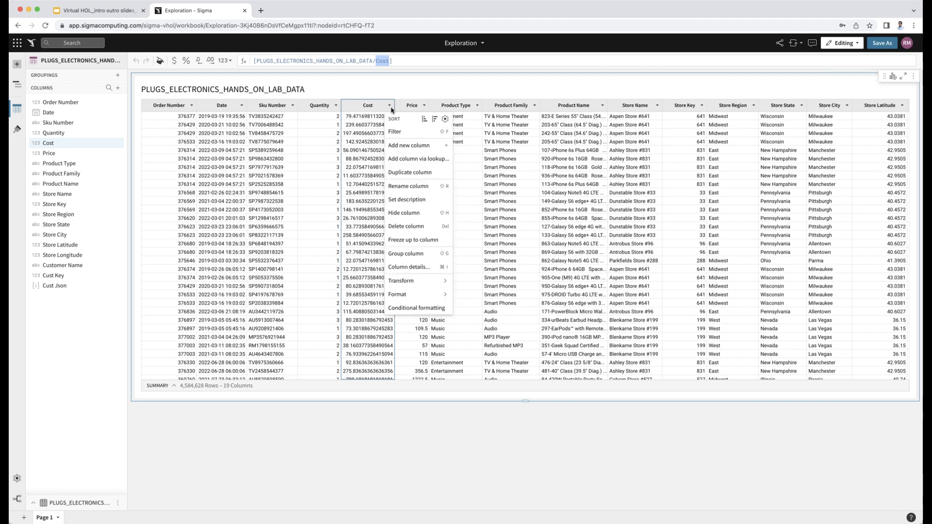
left_click(401, 146)
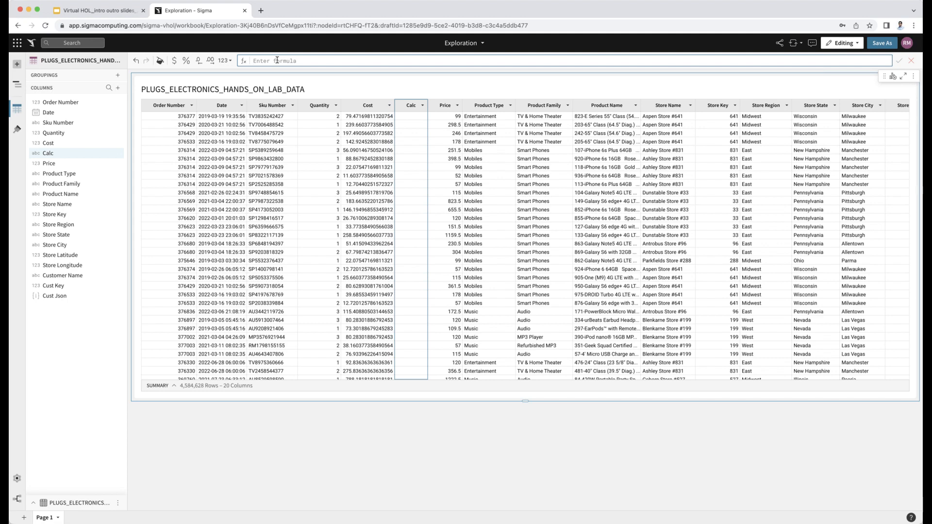
type("Cost")
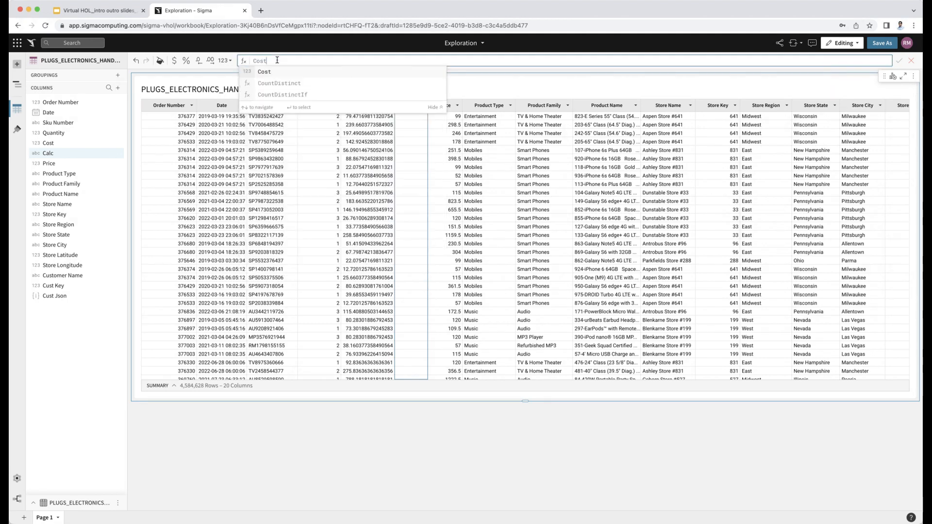
left_click(265, 72)
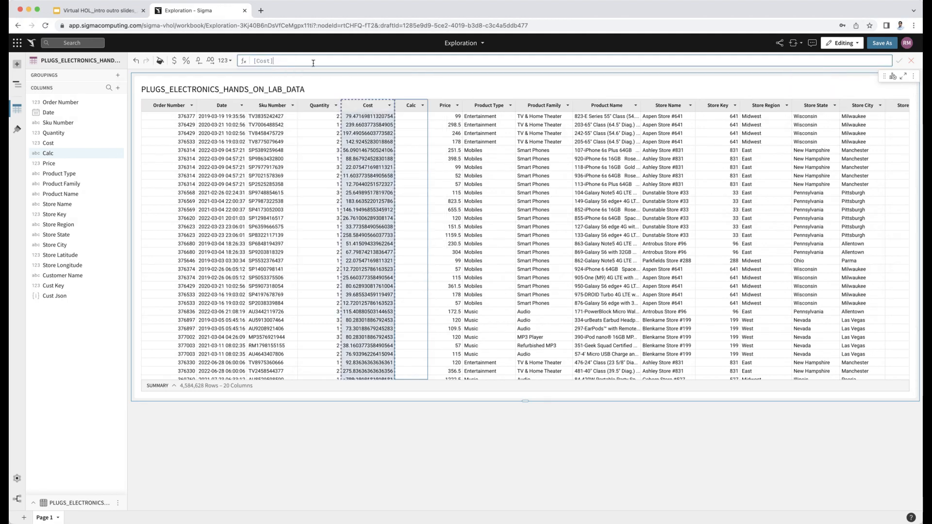
type("*")
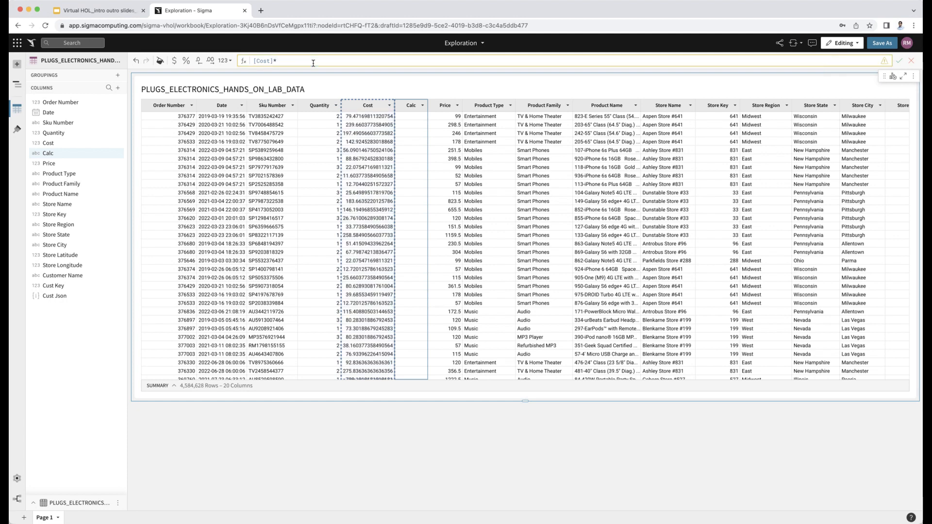
type("Quant")
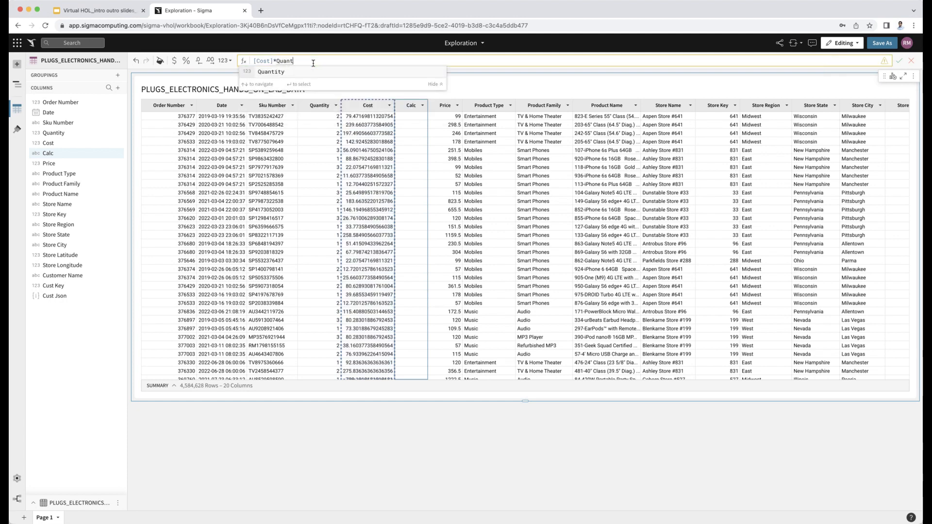
key("Return")
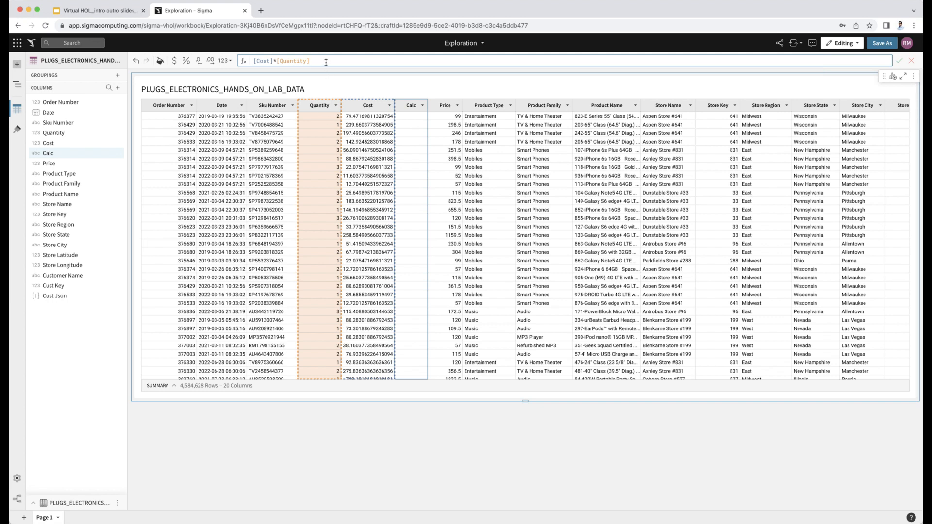
key("Return")
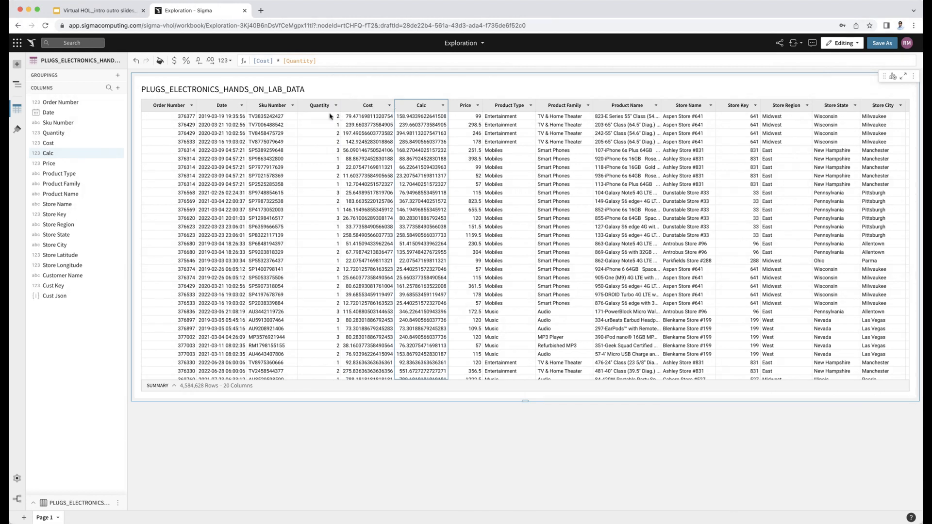
- Format the new Cost-times-Quantity column as currency and rename it COGS
left_click(175, 62)
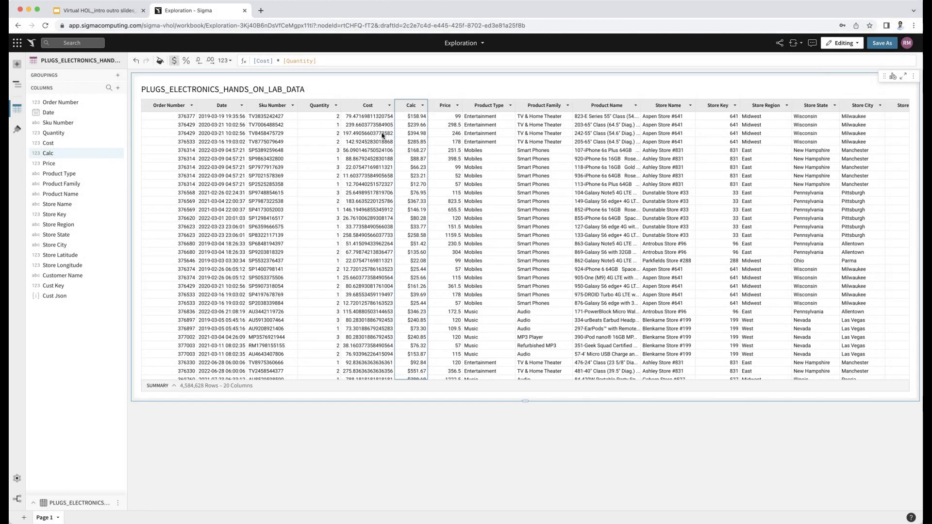
left_click(422, 106)
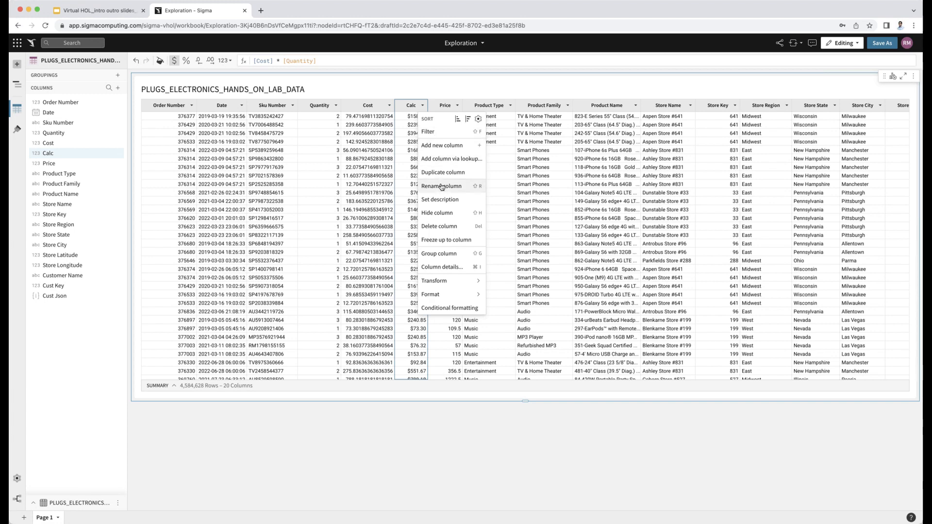
left_click(409, 106)
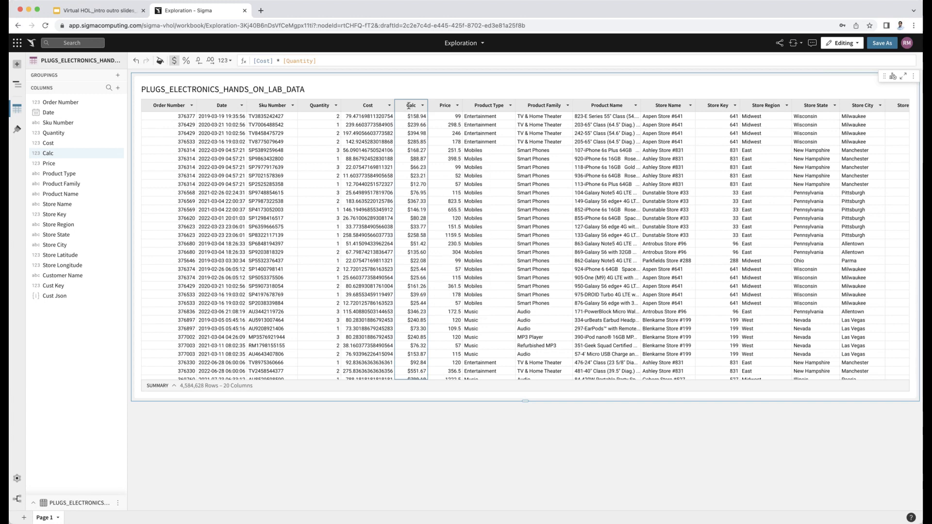
double_click(409, 106)
key("BackSpace")
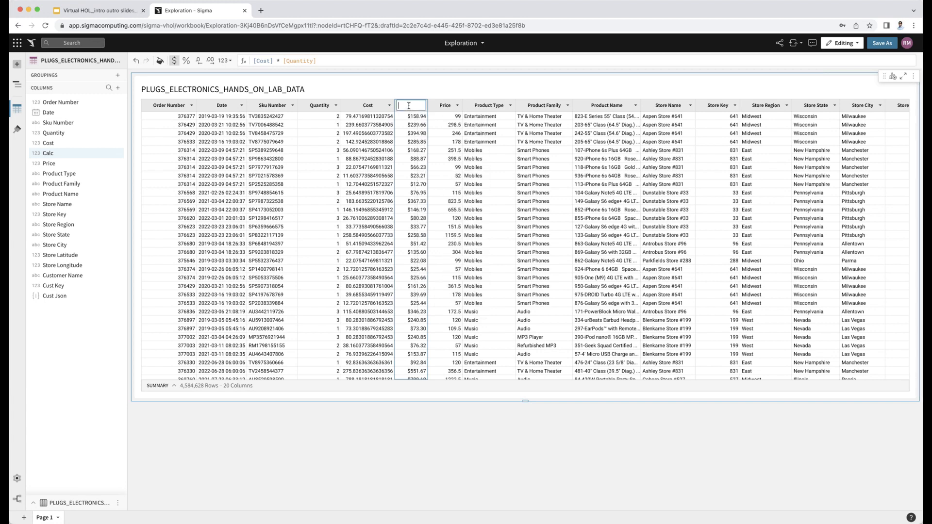
type("cOGS")
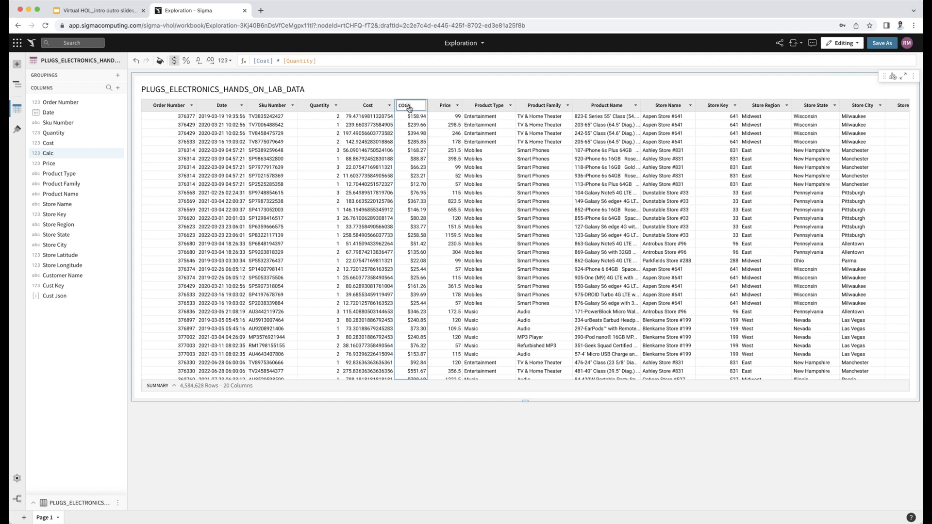
key("Return")
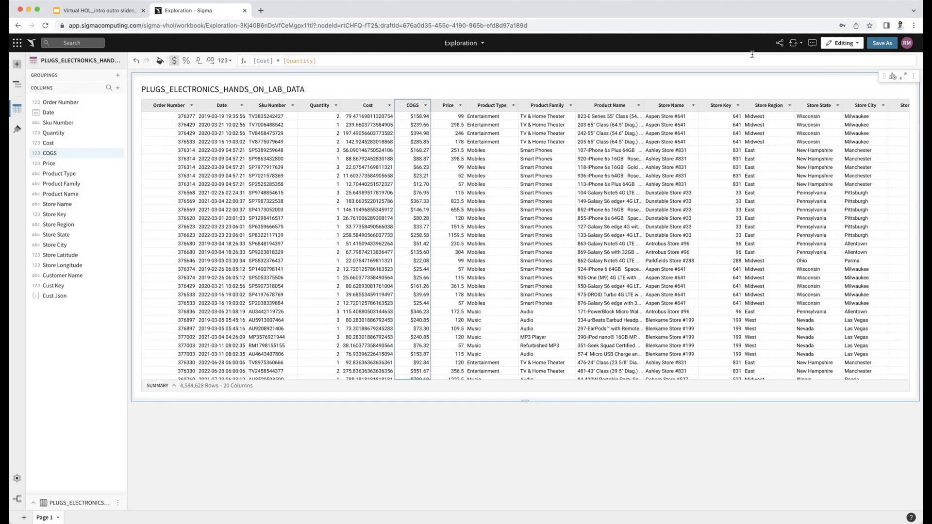
- Review the workbook's query history with its request run times, and close it
left_click(796, 43)
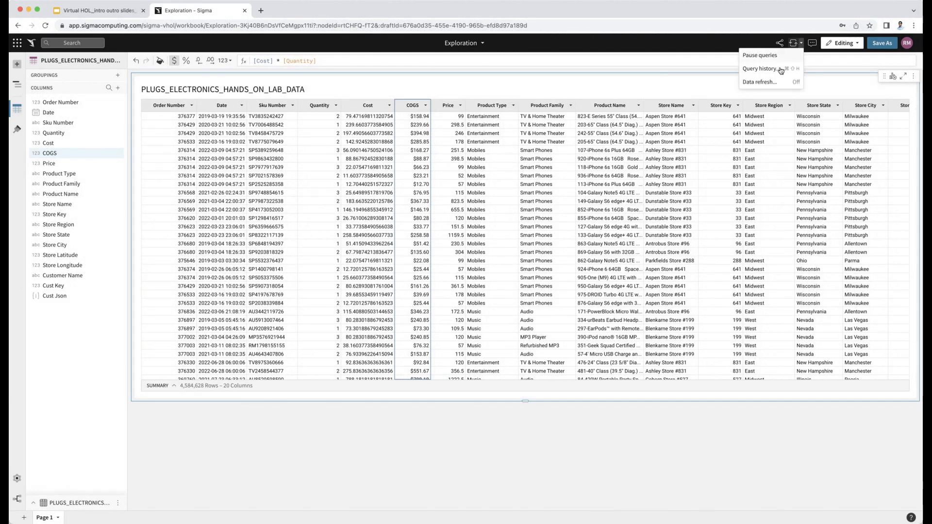
left_click(779, 68)
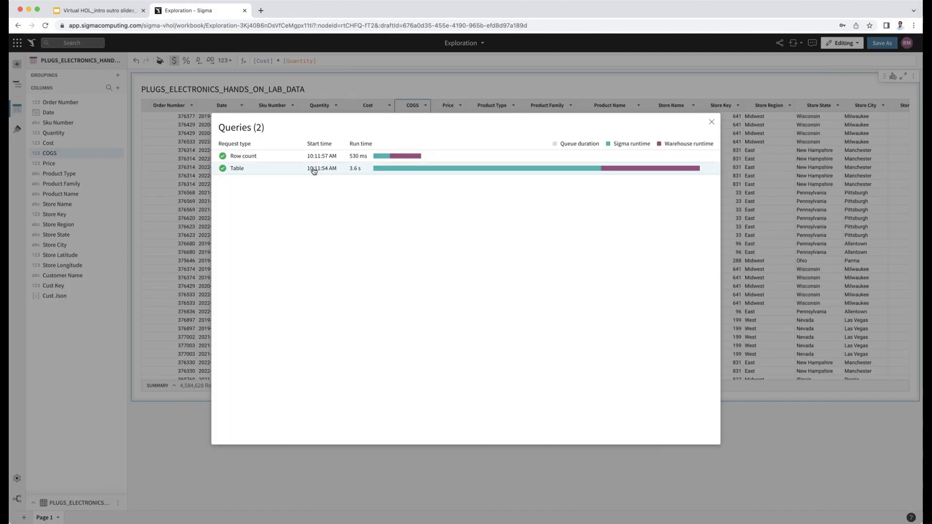
left_click(712, 122)
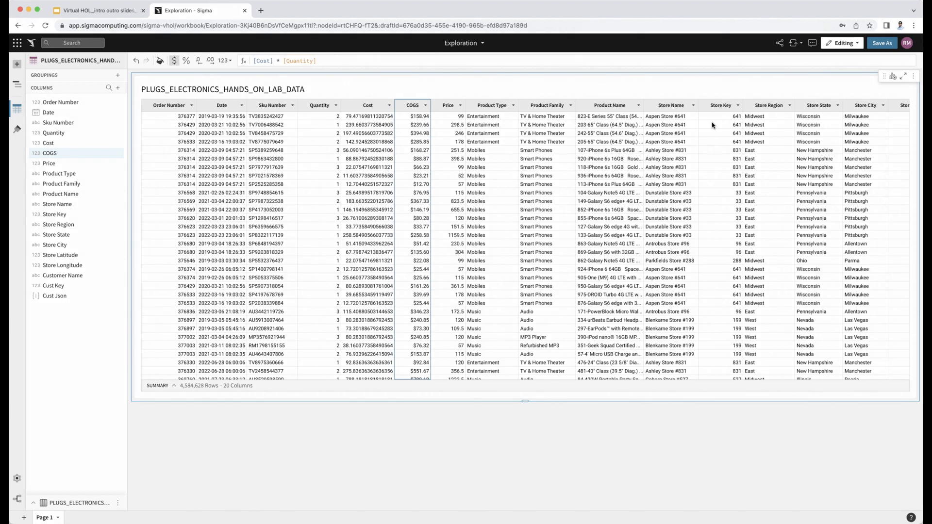
- Add a new column after COGS with the formula [Price] * [Quantity]
left_click(424, 107)
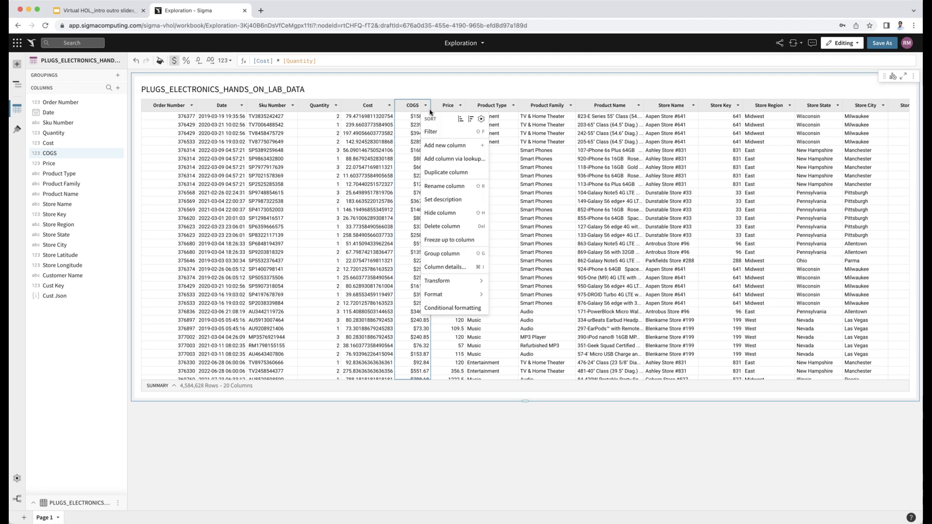
left_click(439, 146)
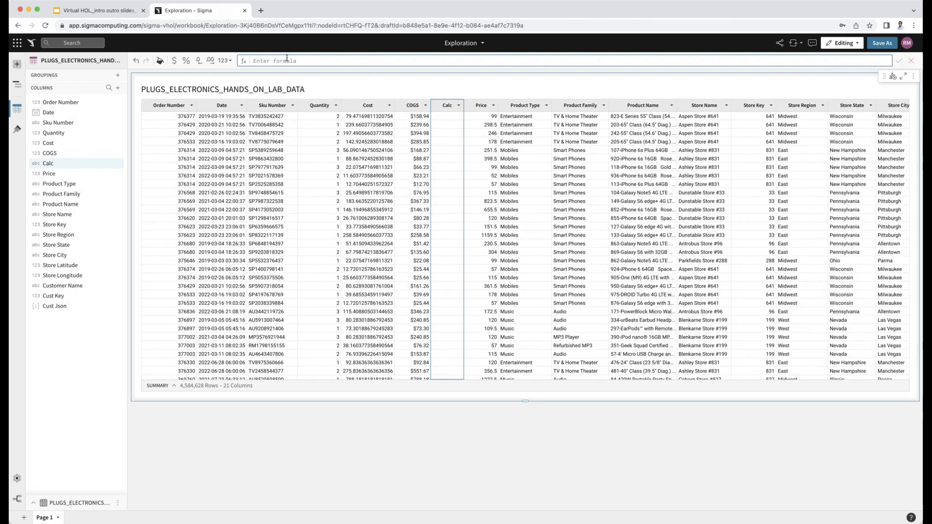
type("Price")
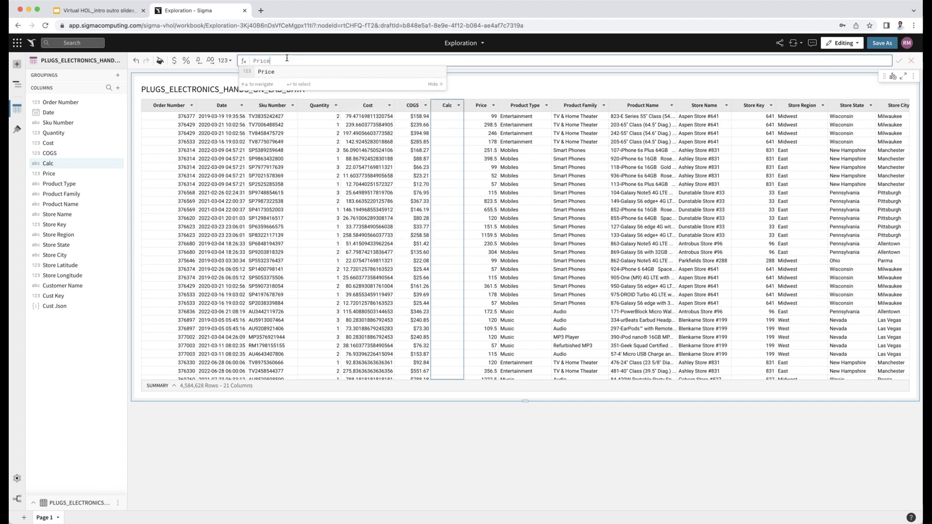
key("Return")
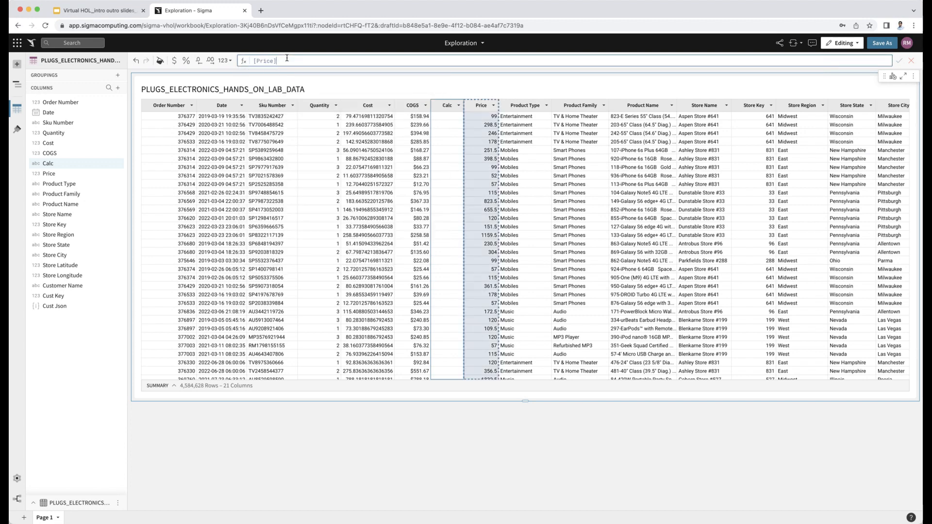
type("*Qa")
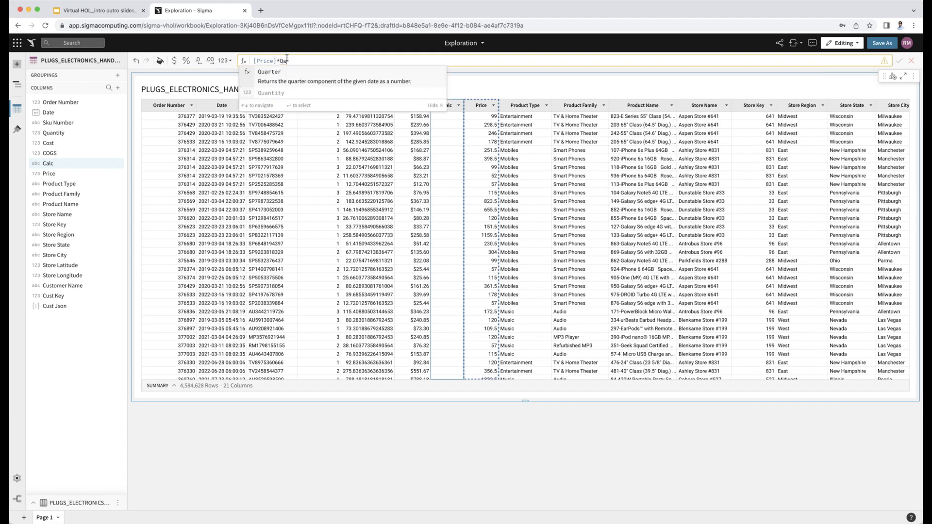
key("BackSpace")
type("ua")
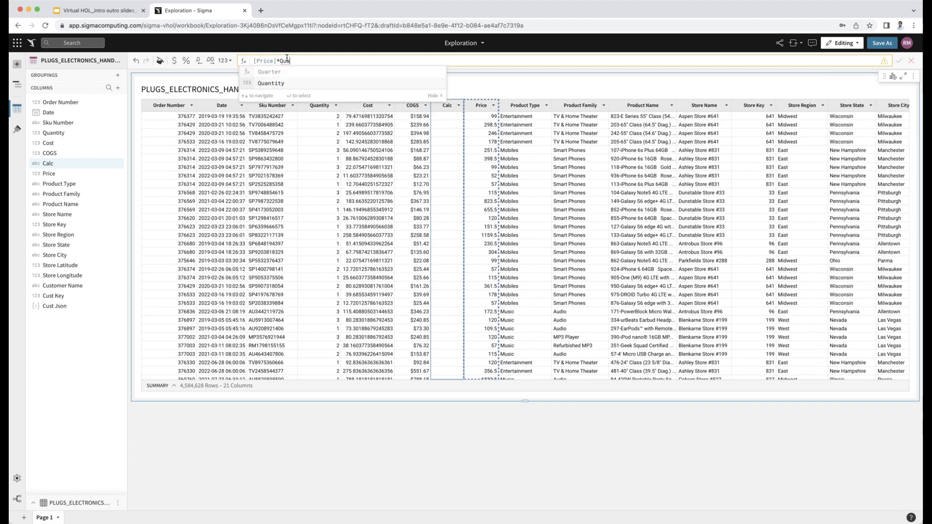
key("Return")
key("Return")
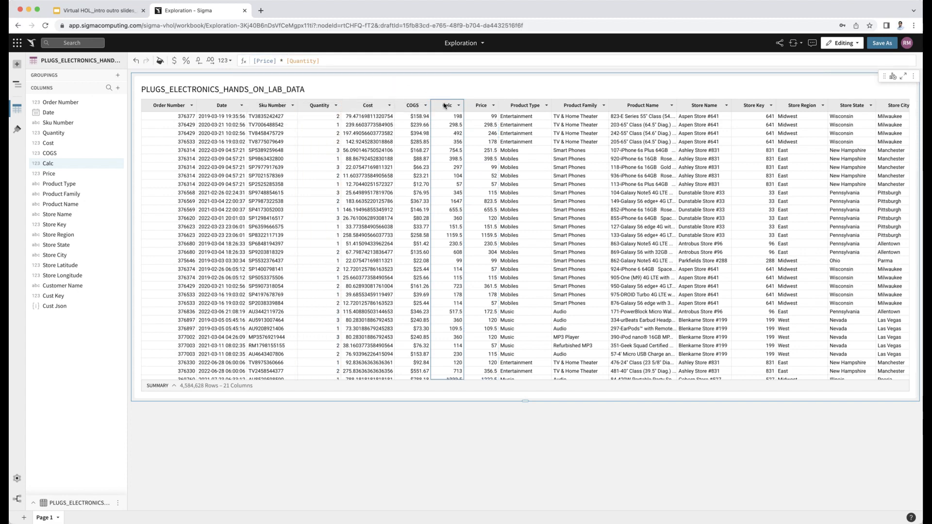
- Rename the Price-times-Quantity column Revenue and format it as currency
double_click(444, 105)
type("Revenue")
key("Return")
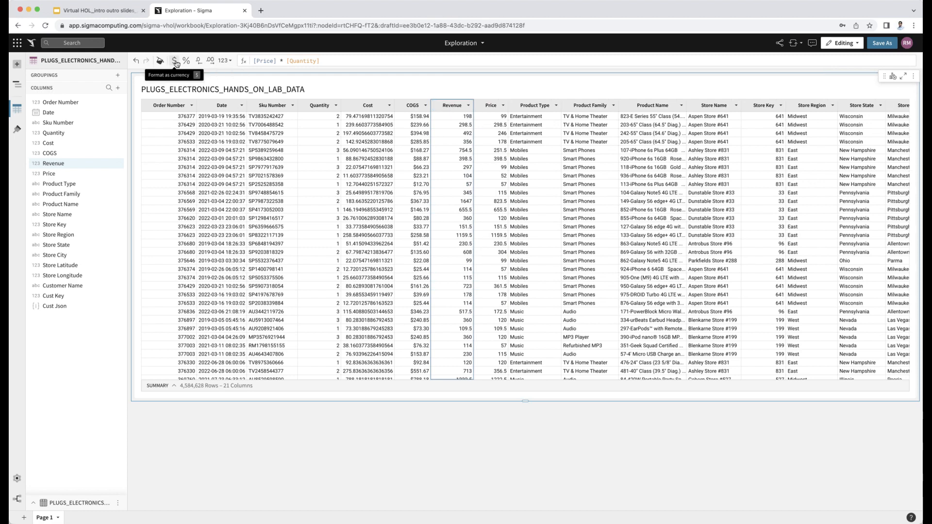
left_click(175, 61)
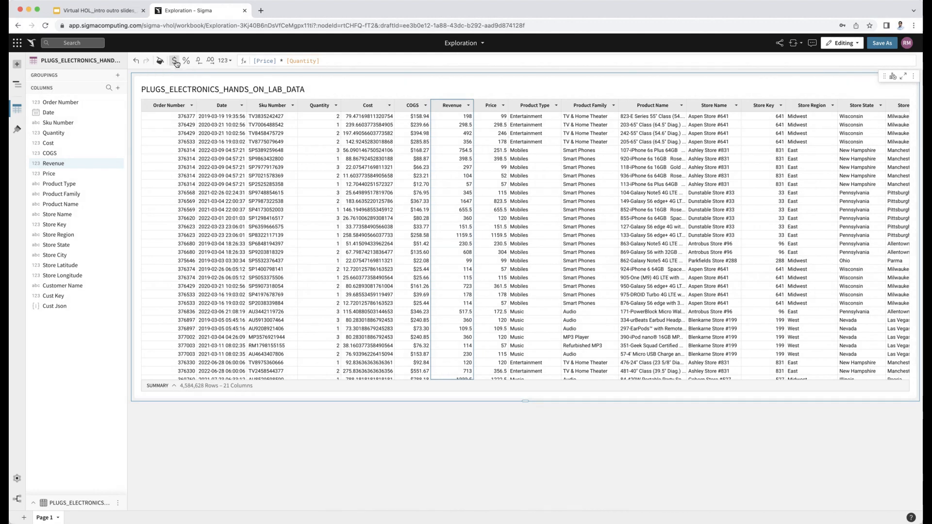
- Add a new column after Revenue with the formula [Revenue] - [COGS]
left_click(469, 106)
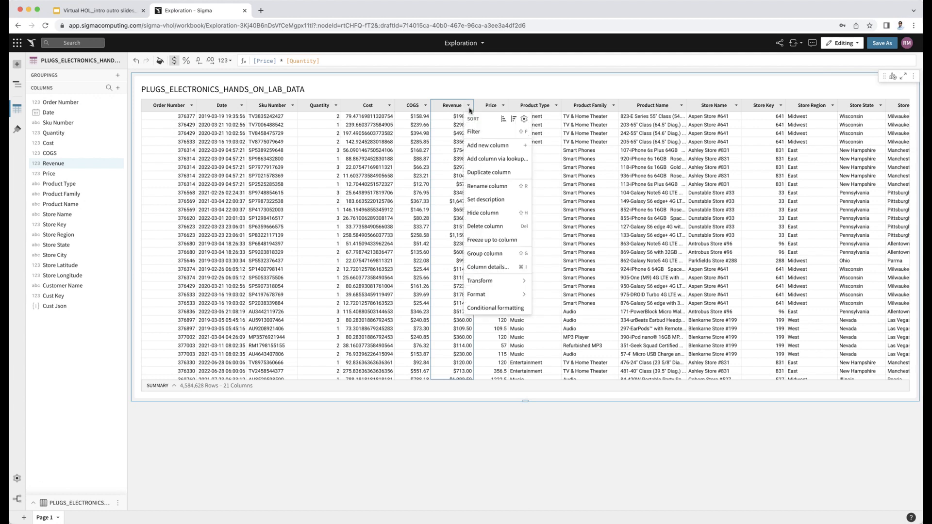
left_click(476, 146)
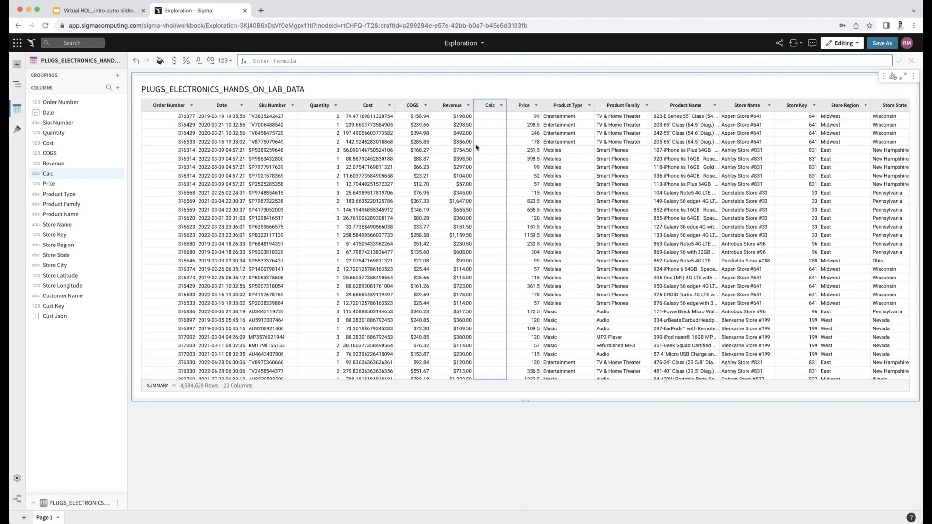
left_click(447, 108)
type("-")
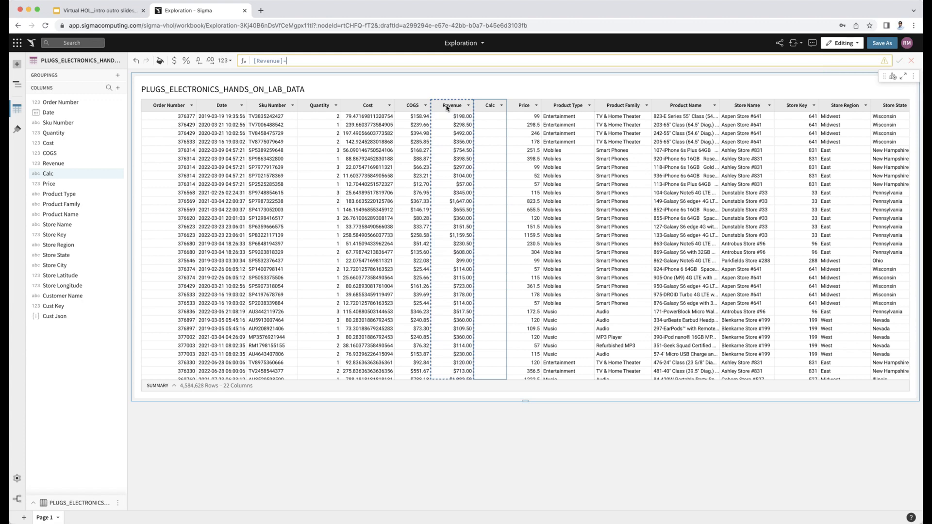
left_click(413, 106)
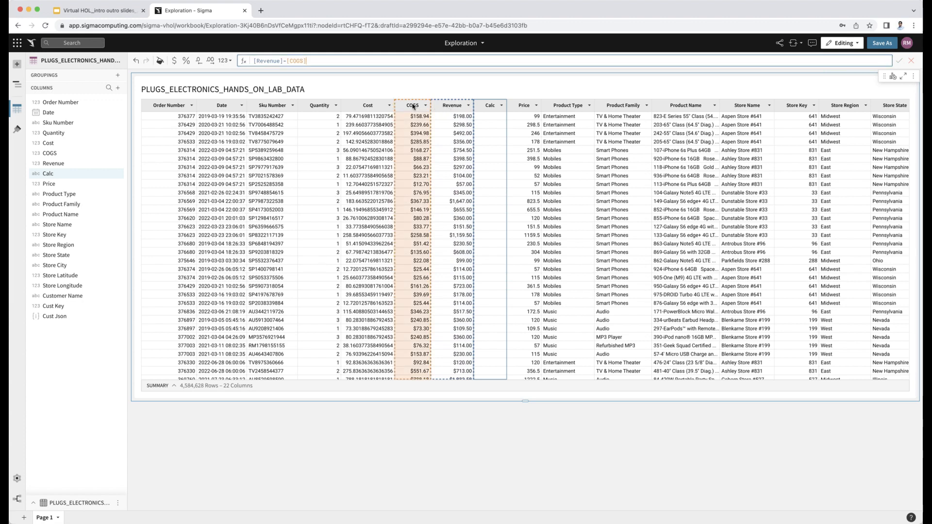
key("Return")
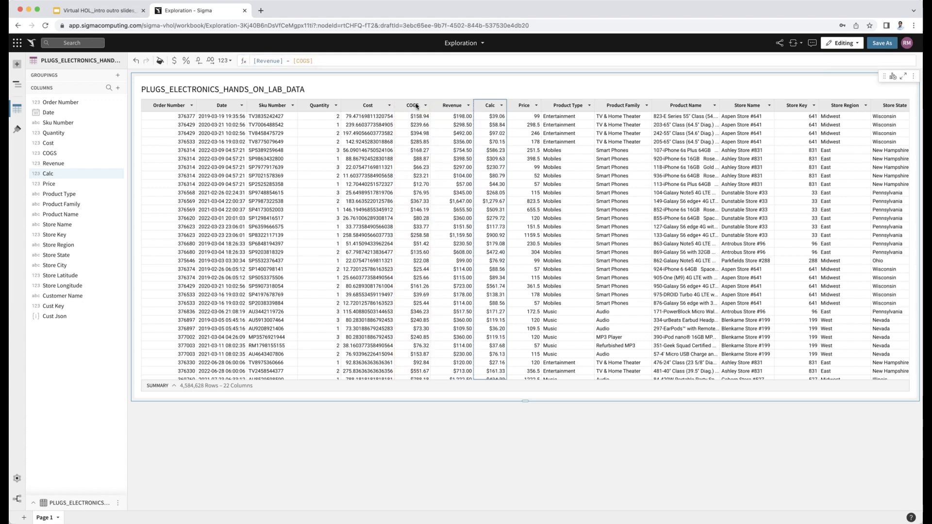
- Rename the Revenue-minus-COGS column Profit
double_click(489, 106)
type("Profit")
key("Return")
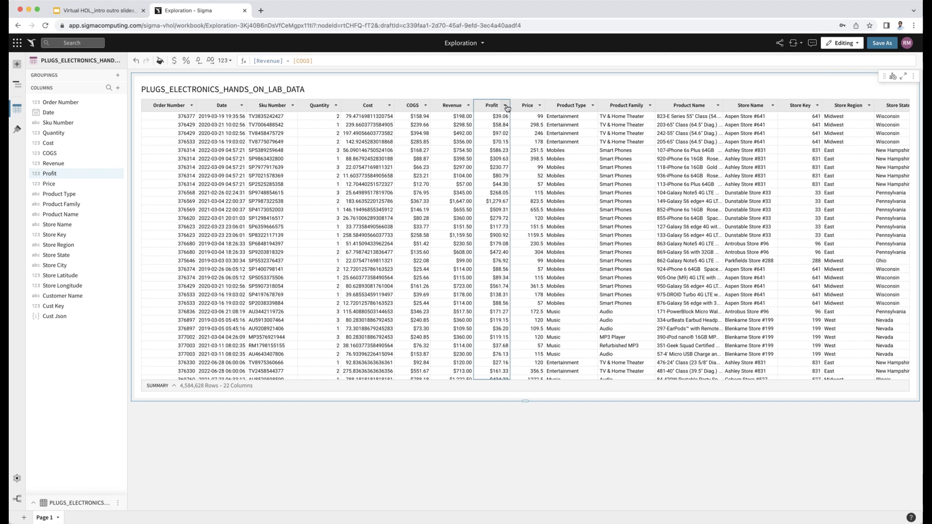
- Add a new column after Profit with the formula [Profit] / [Revenue]
left_click(505, 105)
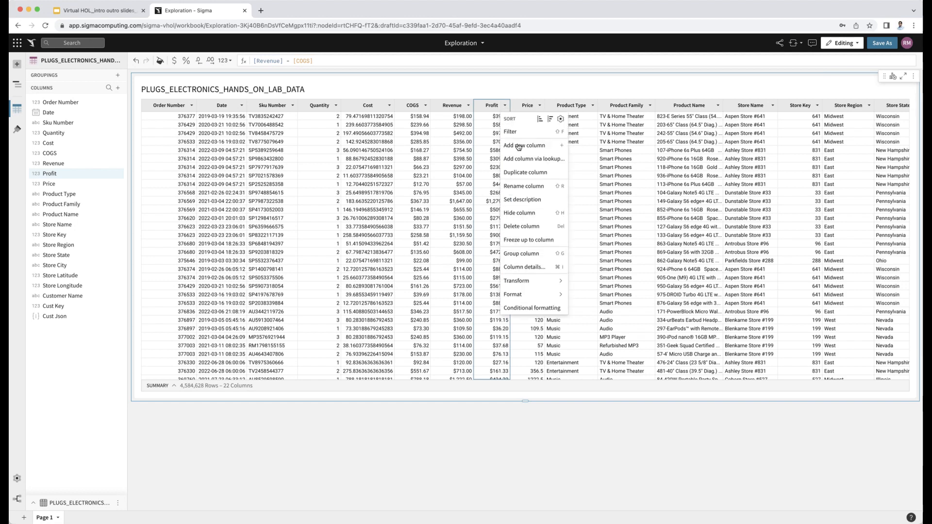
left_click(518, 146)
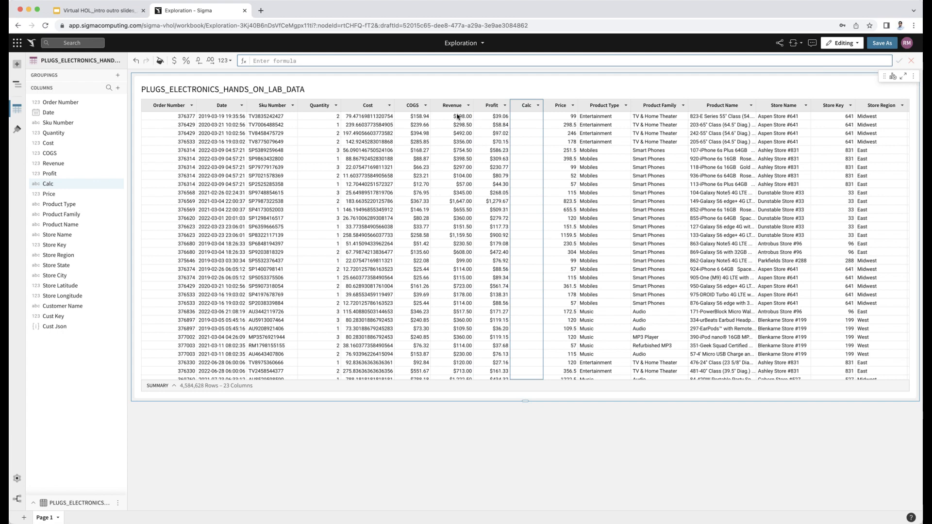
left_click(489, 110)
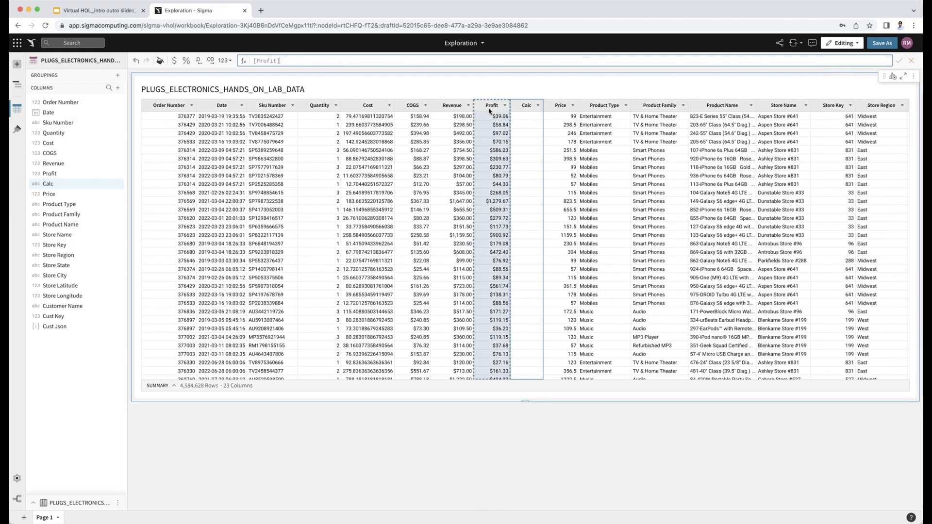
type("/re")
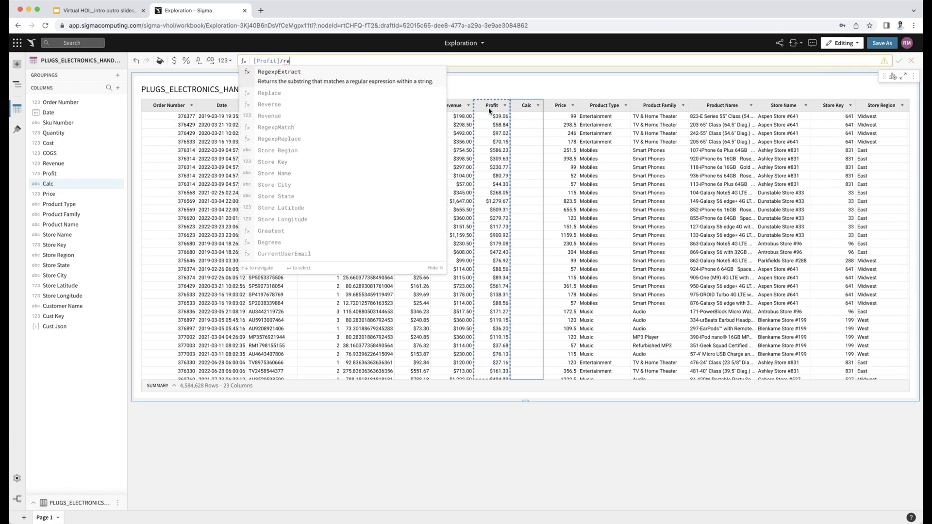
type("ven")
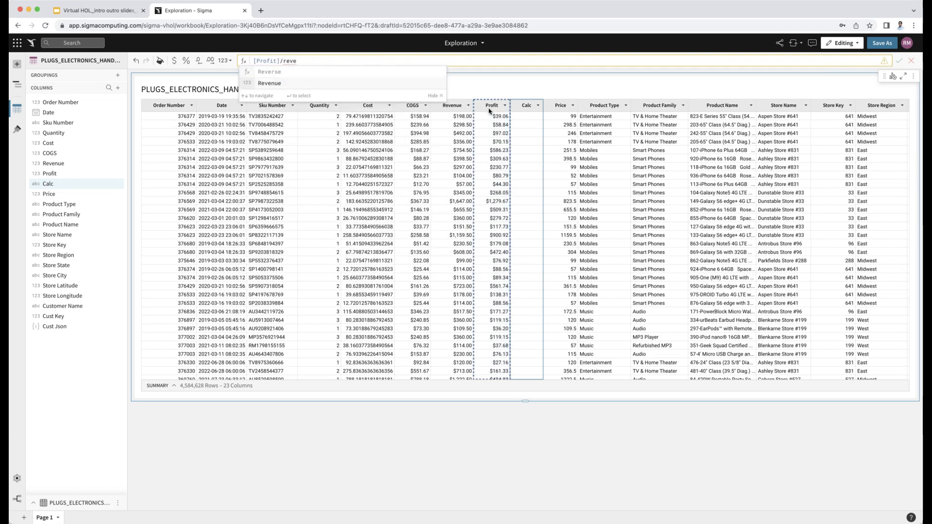
key("Return")
key("Return")
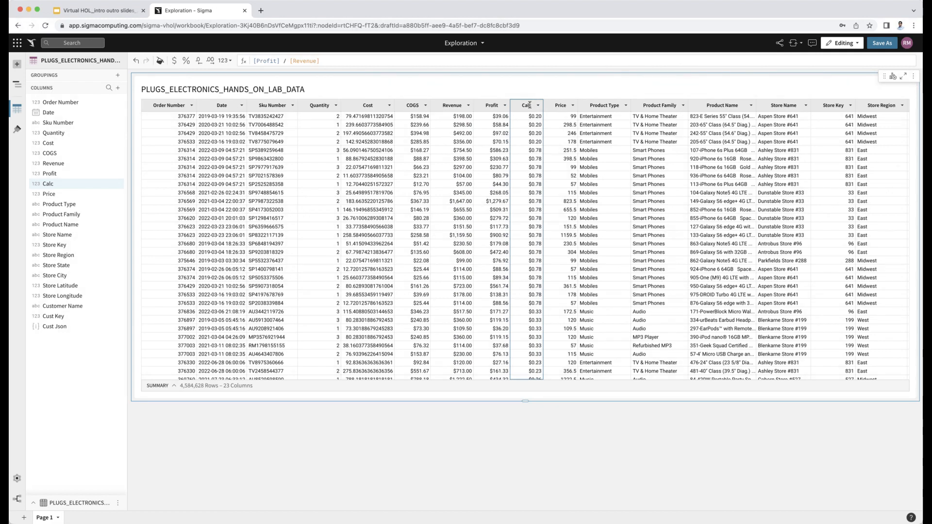
- Rename the Profit-over-Revenue column Profit Margin and format it as a percentage
double_click(529, 105)
type("Profit")
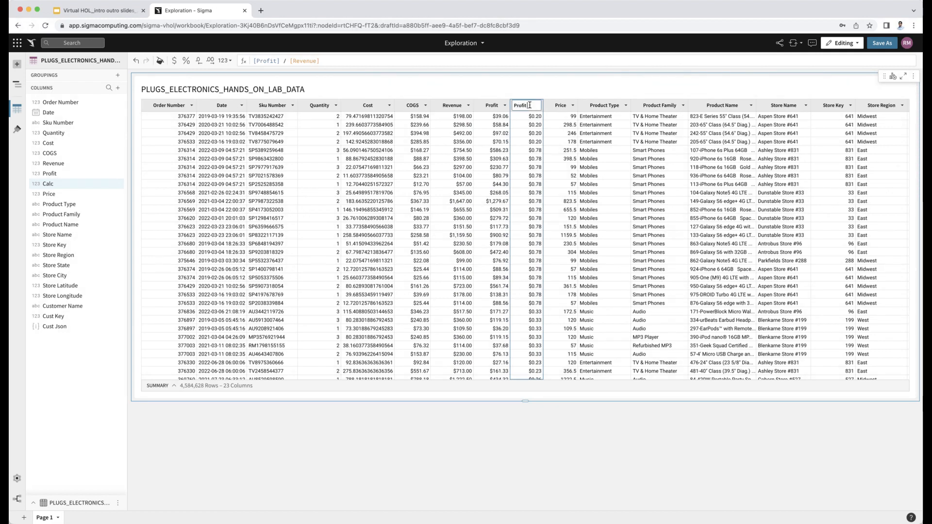
type(" Margin")
key("Return")
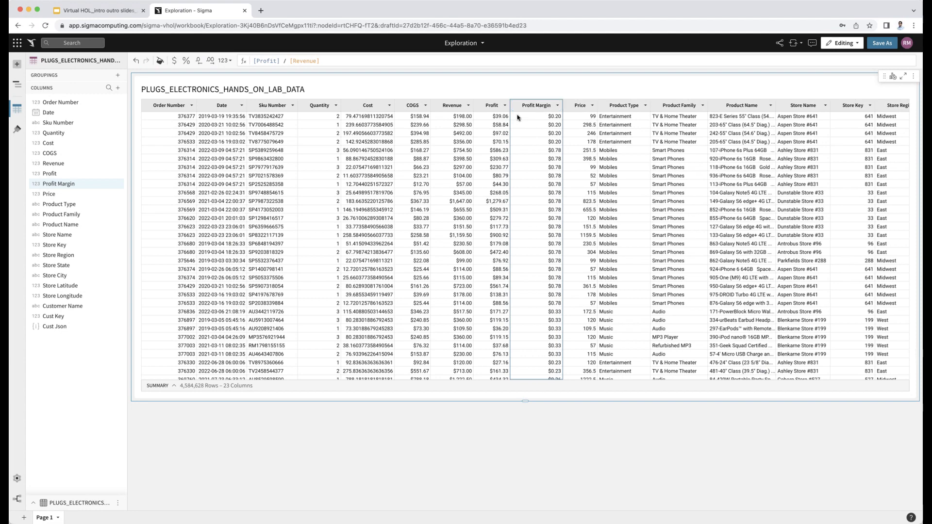
left_click(186, 61)
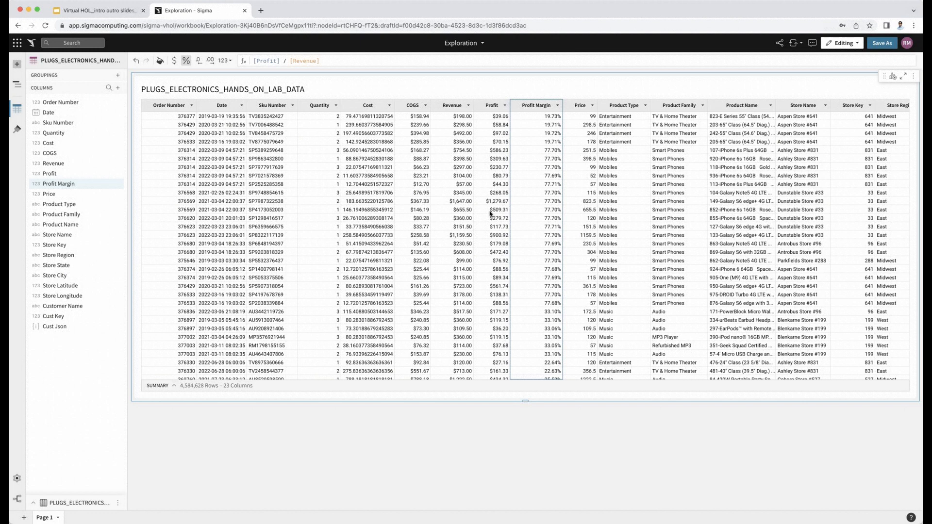
- Review the function categories in the online Function Index reached from the formula bar, and close it
left_click(244, 61)
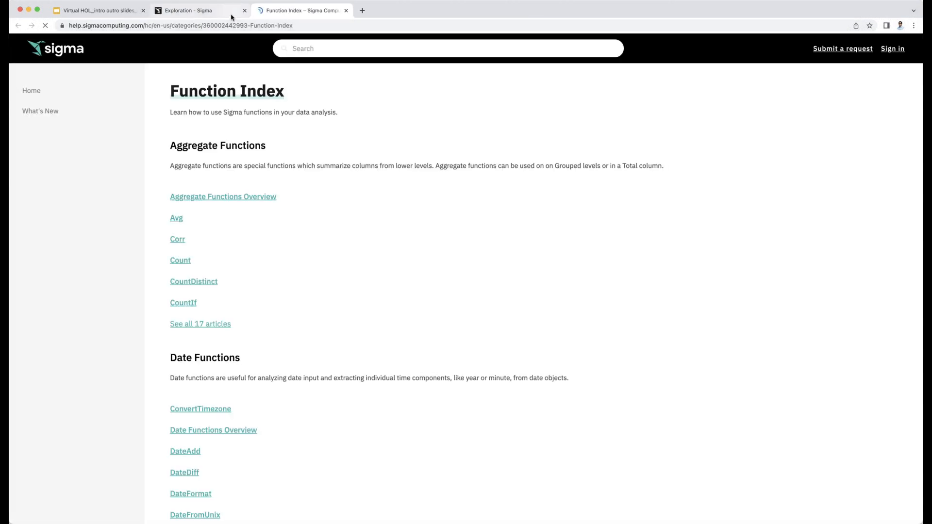
left_click(231, 14)
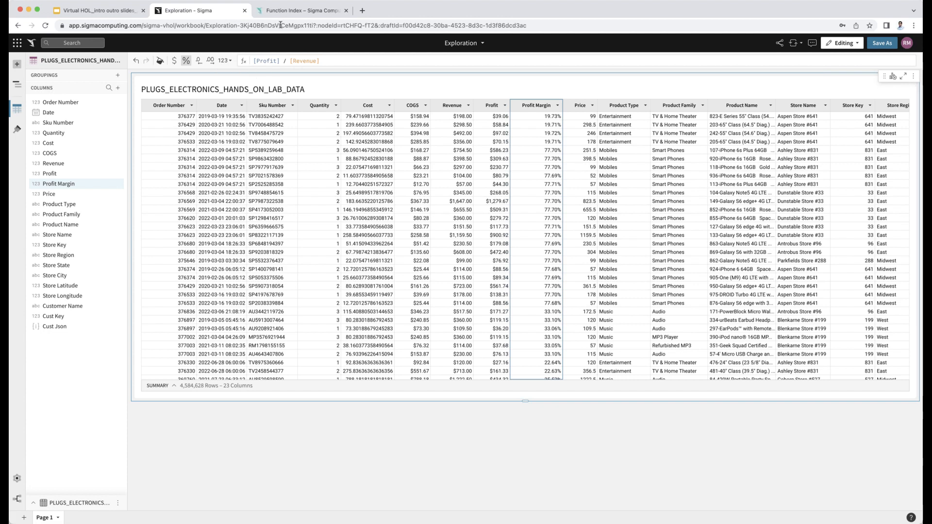
left_click(287, 10)
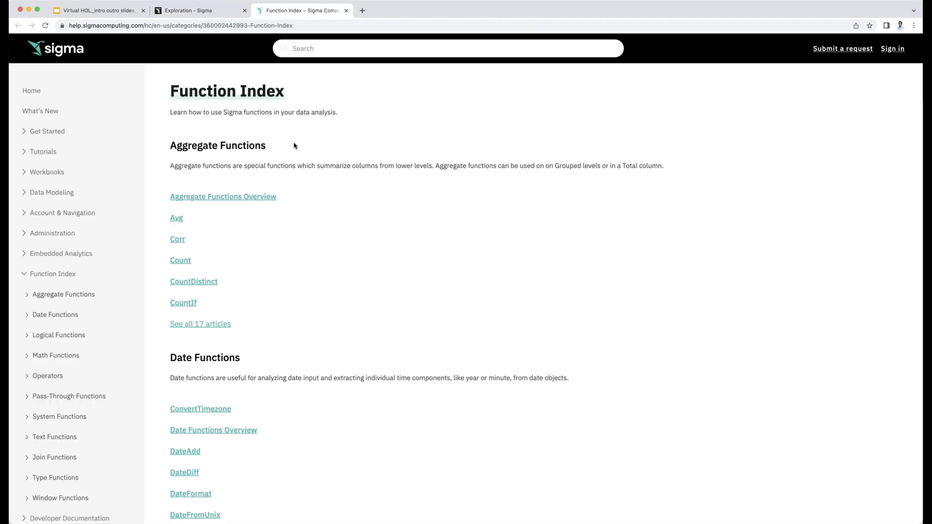
scroll(303, 173, "down", 5)
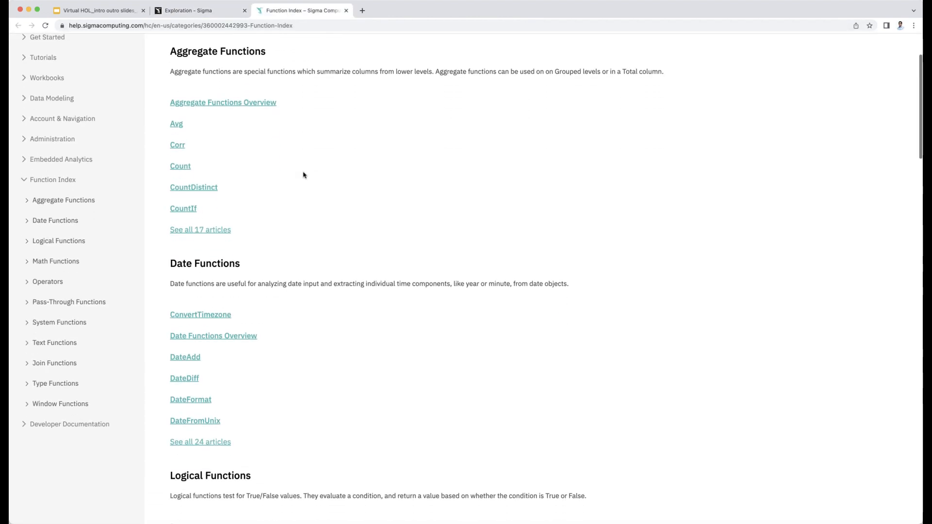
scroll(304, 175, "down", 10)
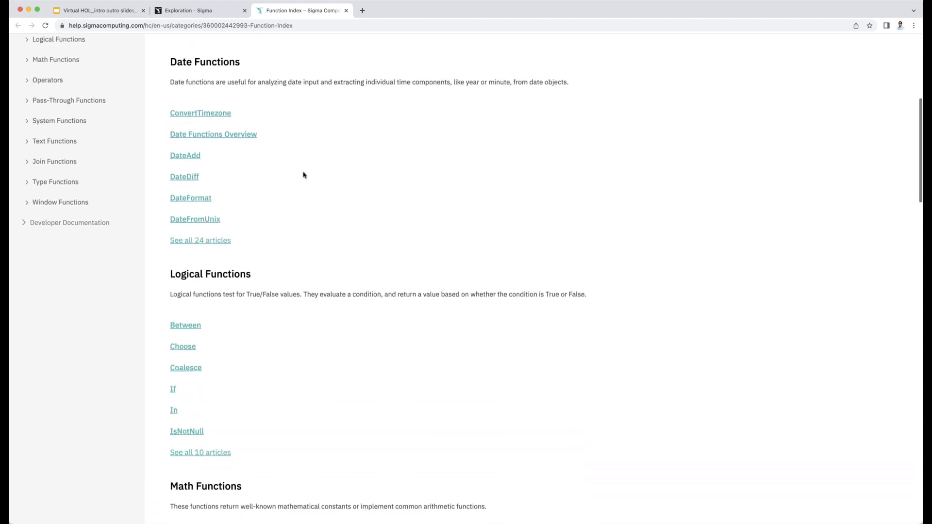
scroll(303, 175, "down", 10)
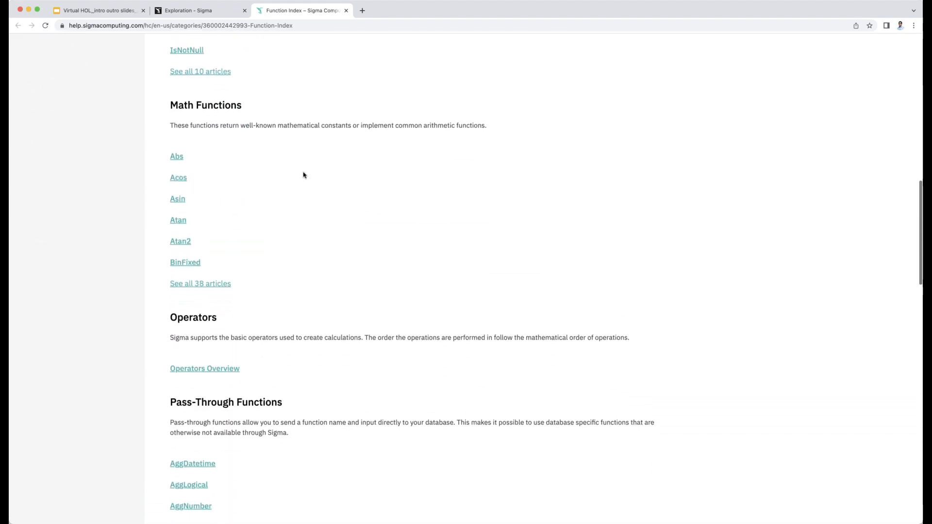
scroll(304, 175, "down", 8)
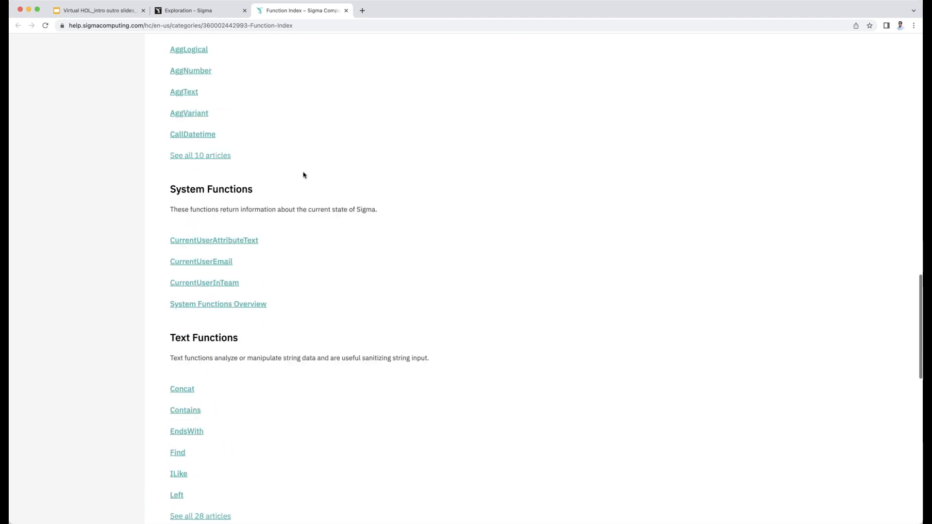
scroll(303, 175, "down", 13)
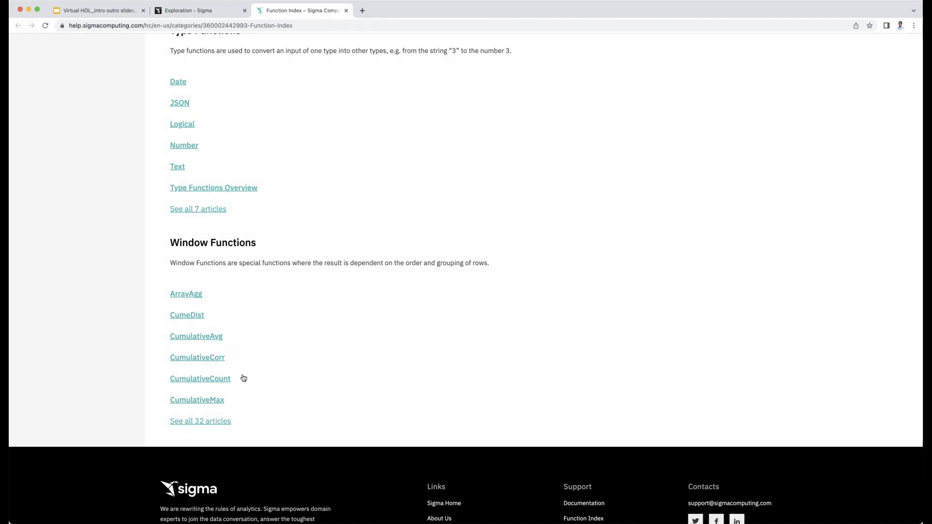
scroll(266, 322, "up", 15)
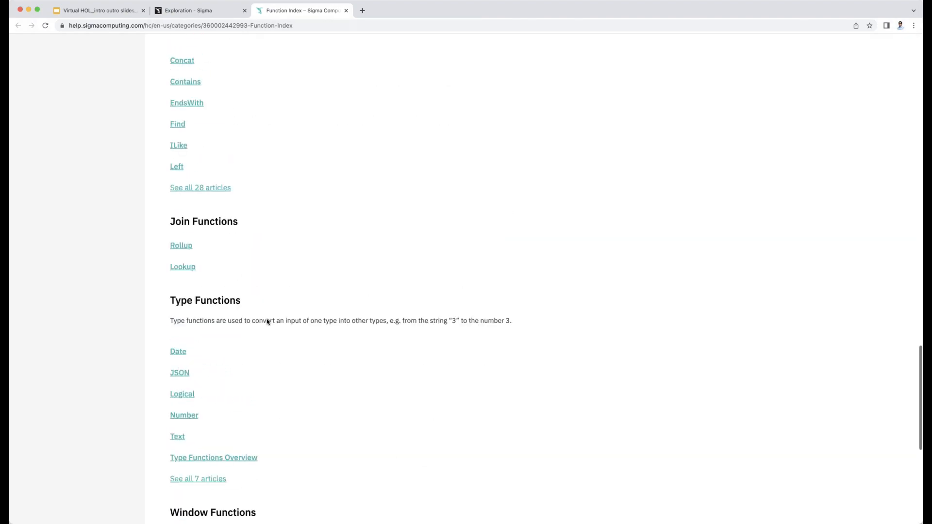
scroll(266, 321, "up", 1)
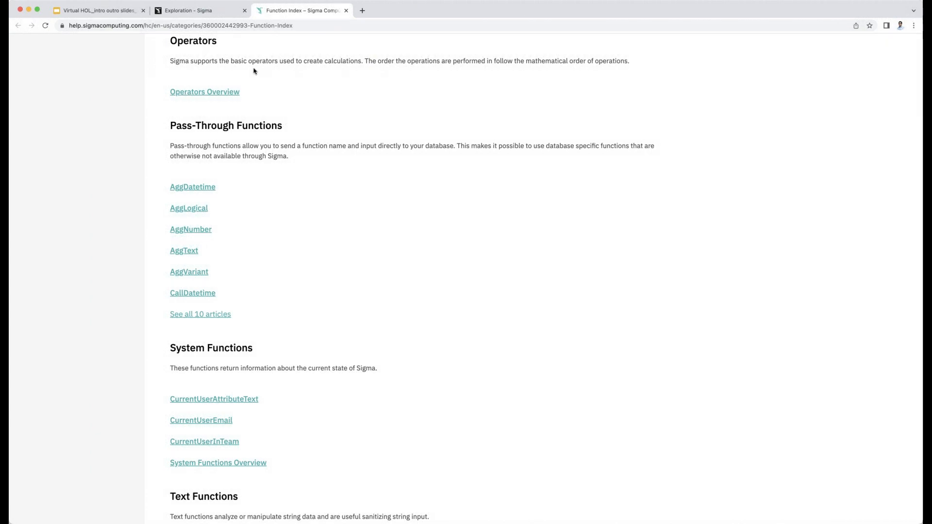
left_click(346, 11)
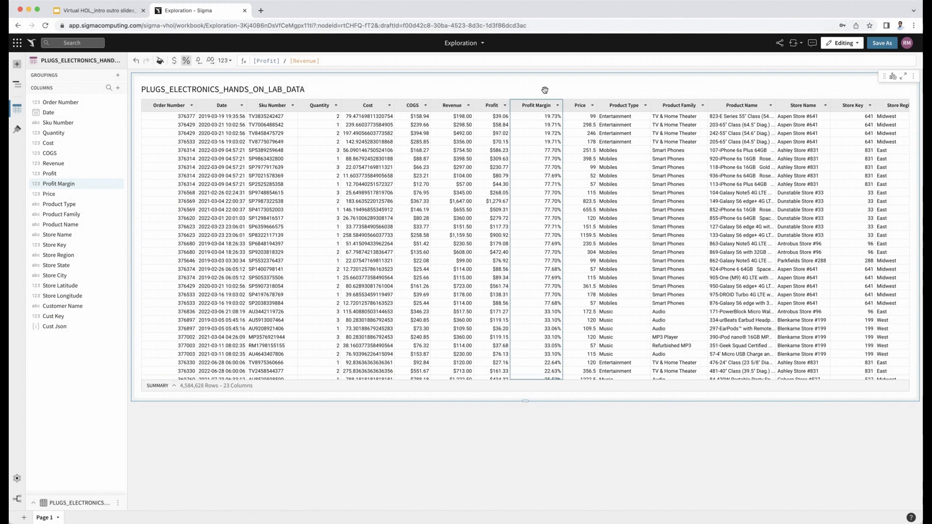
- Create a child visualization from the electronics table, look through the available chart types and choose Bar
left_click(891, 80)
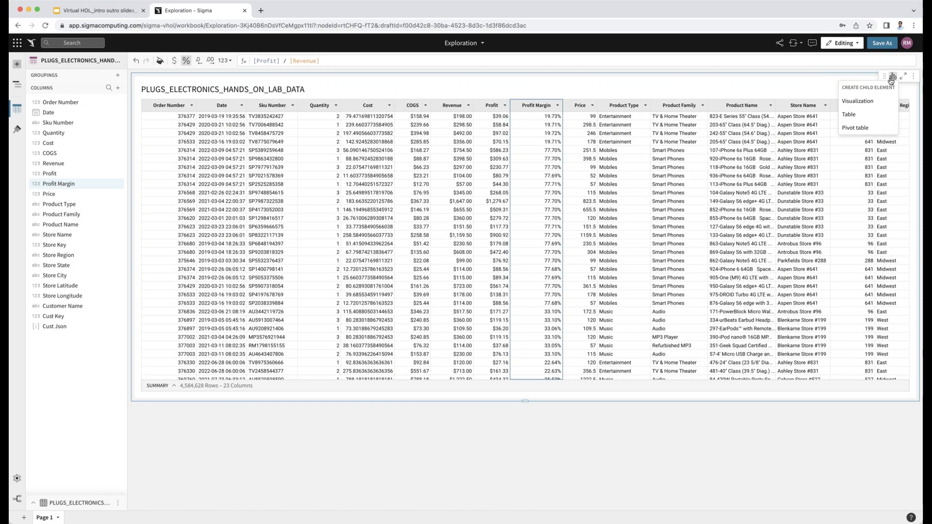
left_click(871, 101)
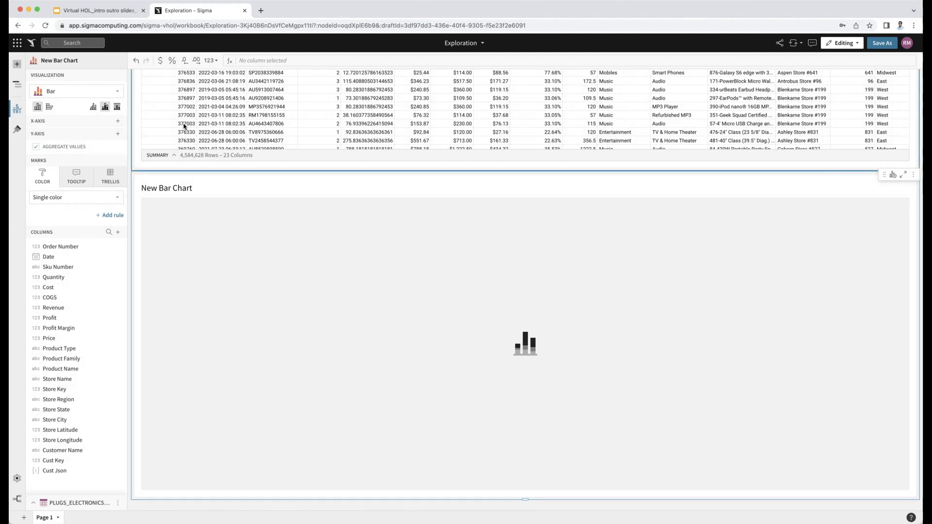
left_click(84, 98)
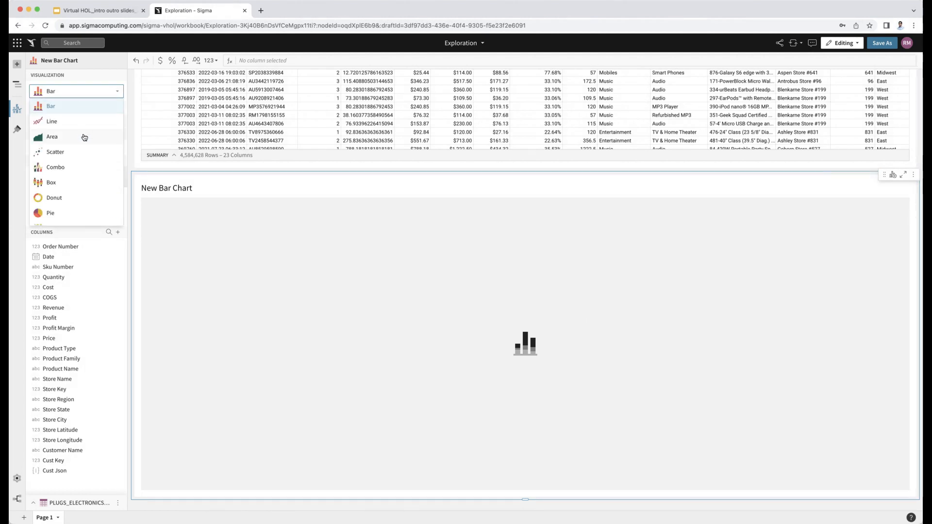
scroll(84, 138, "down", 1)
scroll(85, 139, "down", 5)
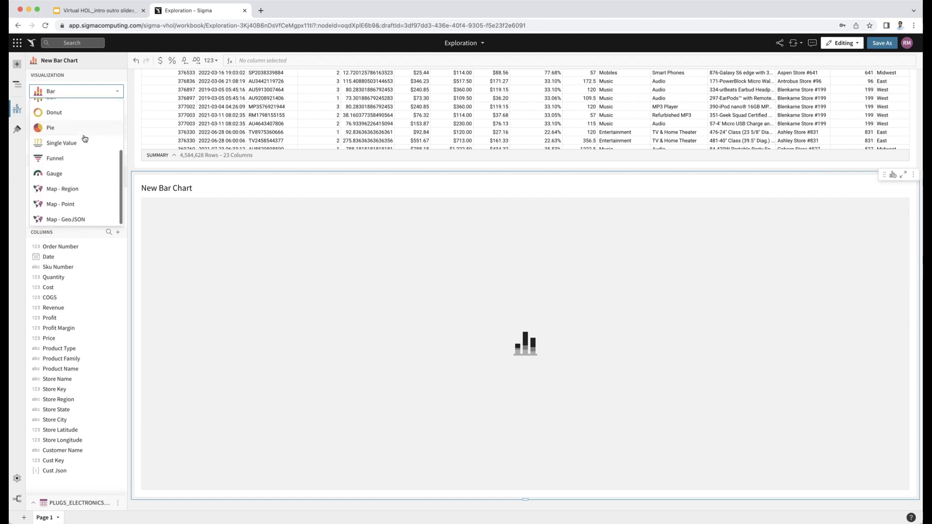
scroll(85, 139, "up", 5)
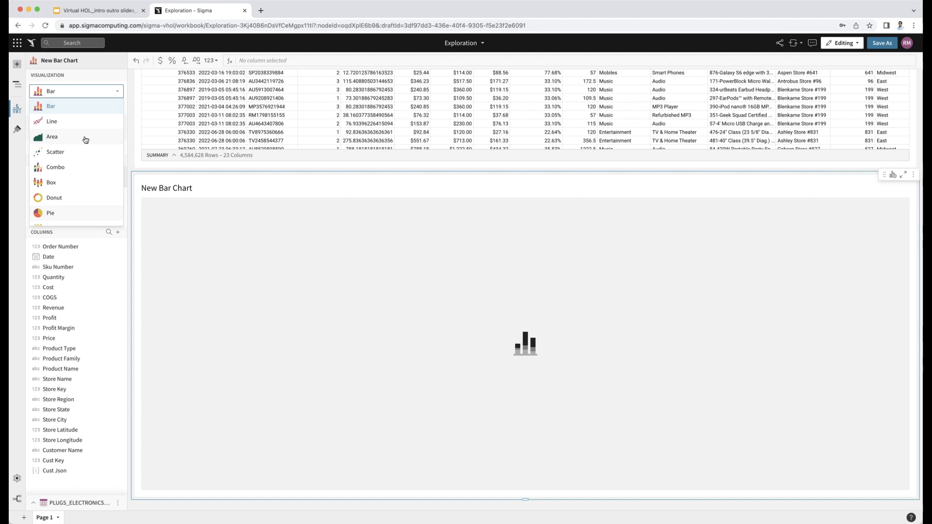
left_click(75, 111)
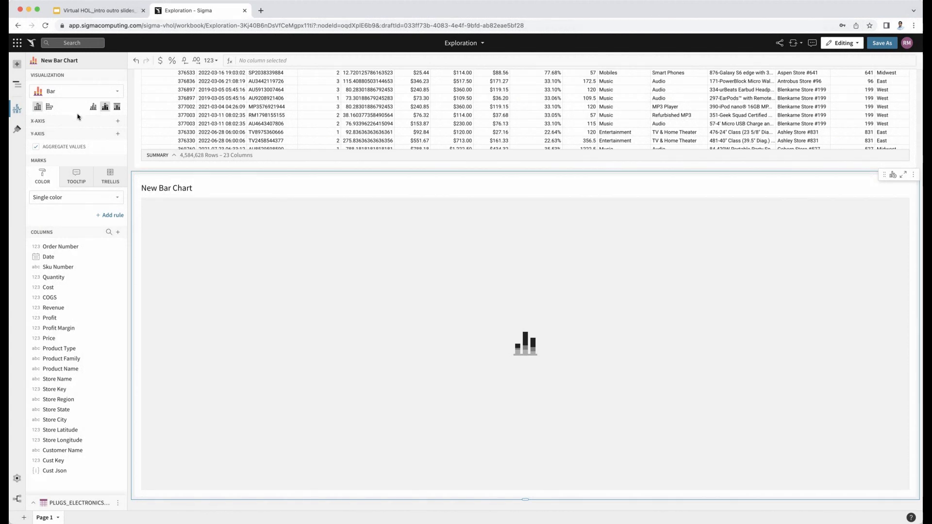
- Put the Store Region column on the new bar chart's X-axis
left_click(118, 122)
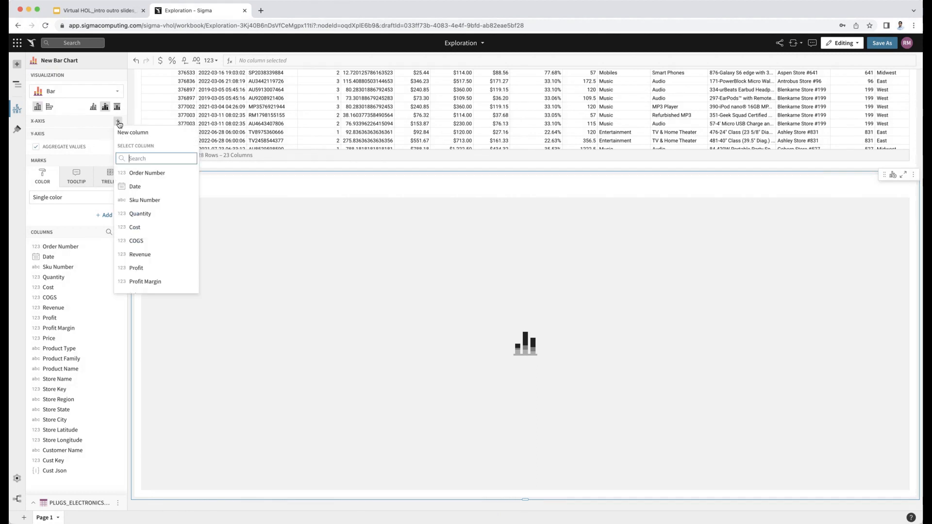
type("store")
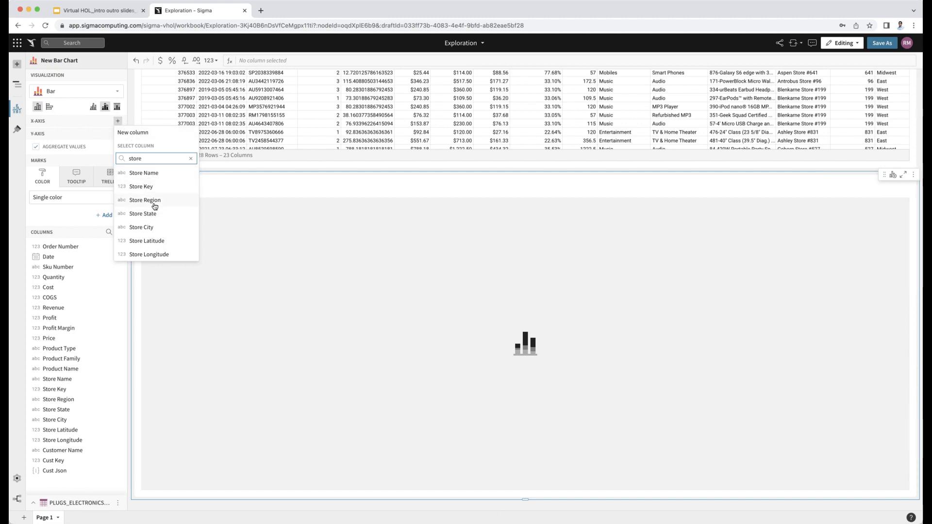
left_click(155, 204)
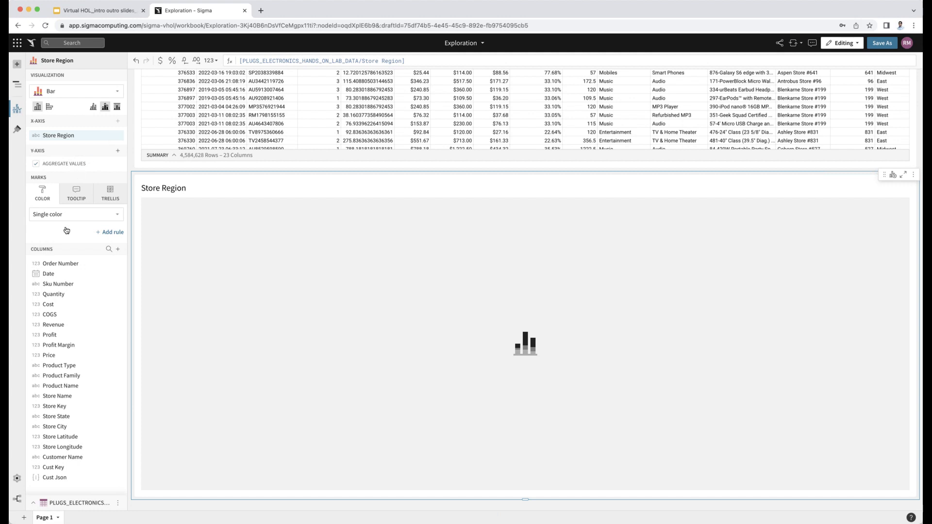
- Add the Profit column to the bar chart's Y-axis, and switch value aggregation off and back on
left_click(117, 155)
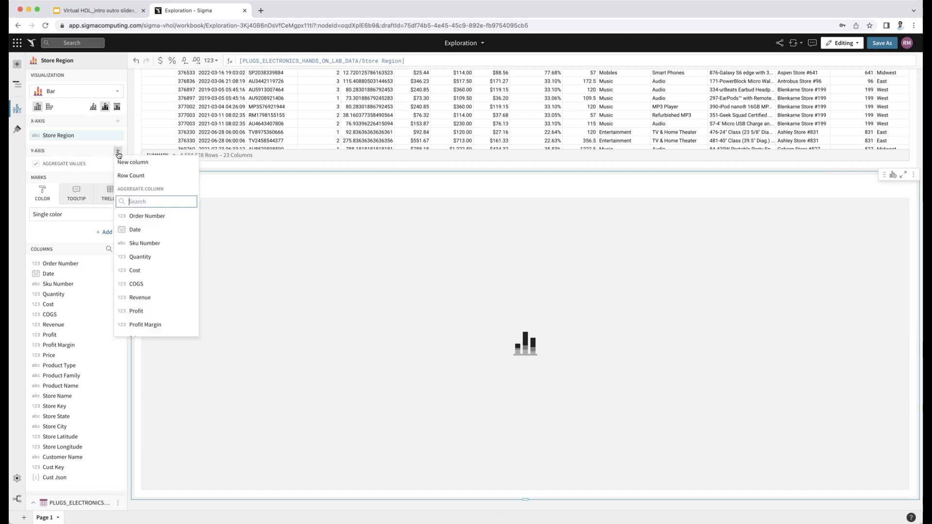
type("pro")
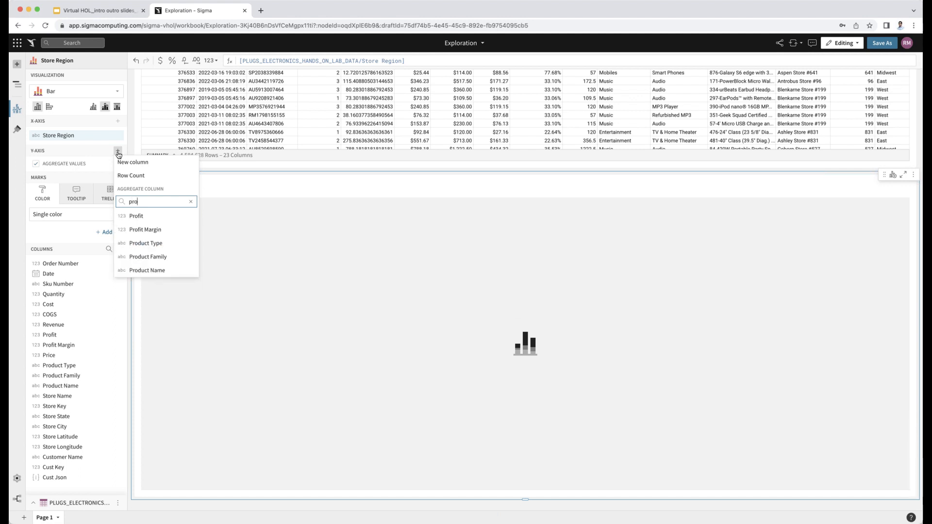
type("f")
left_click(136, 216)
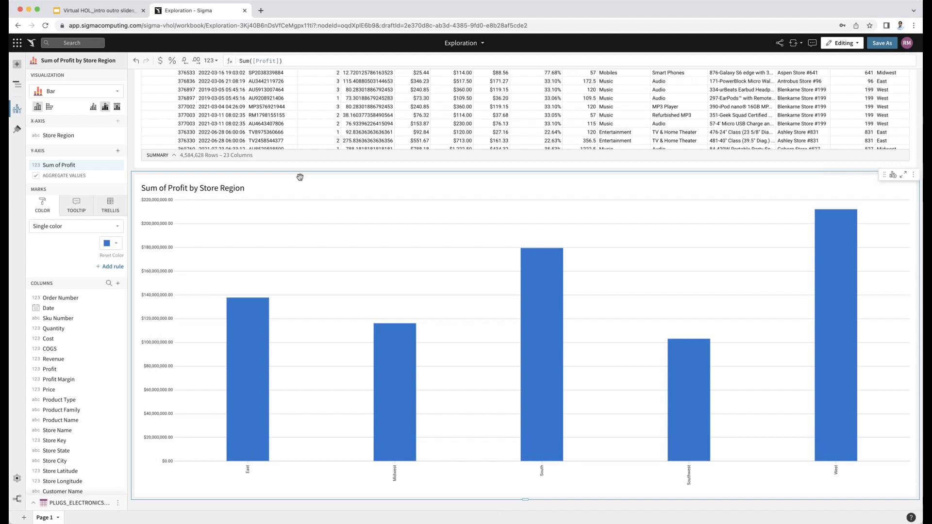
left_click(36, 176)
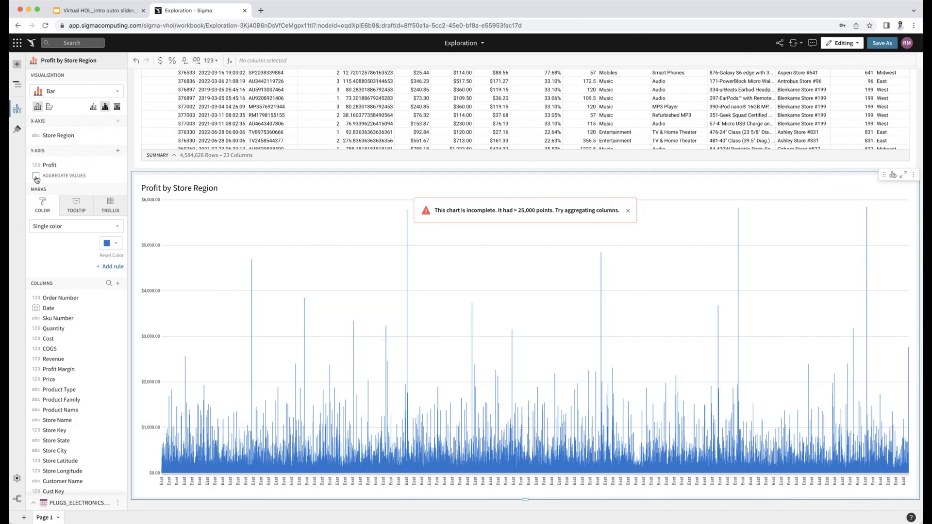
left_click(36, 176)
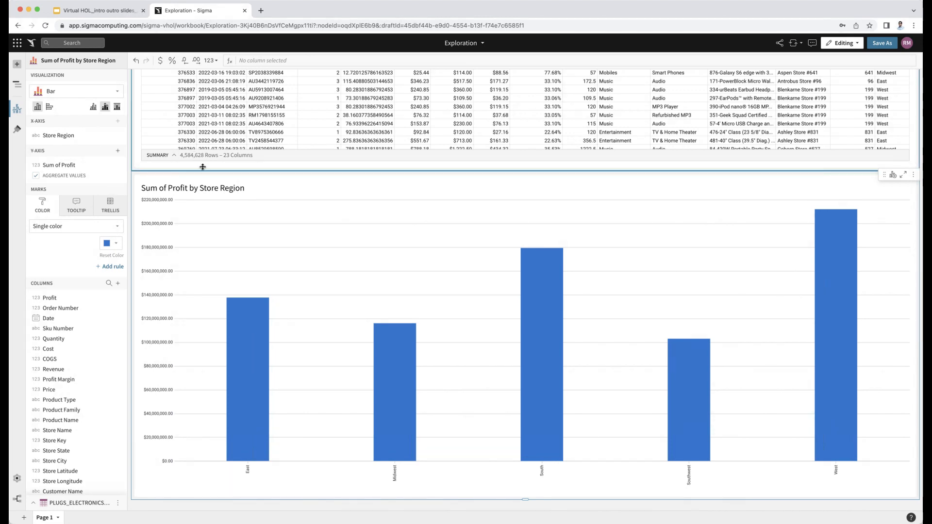
- Add a new visualization sourced from the electronics table element on Page 1 and make it a line chart
left_click_drag(202, 167, 204, 233)
scroll(204, 167, "up", 4)
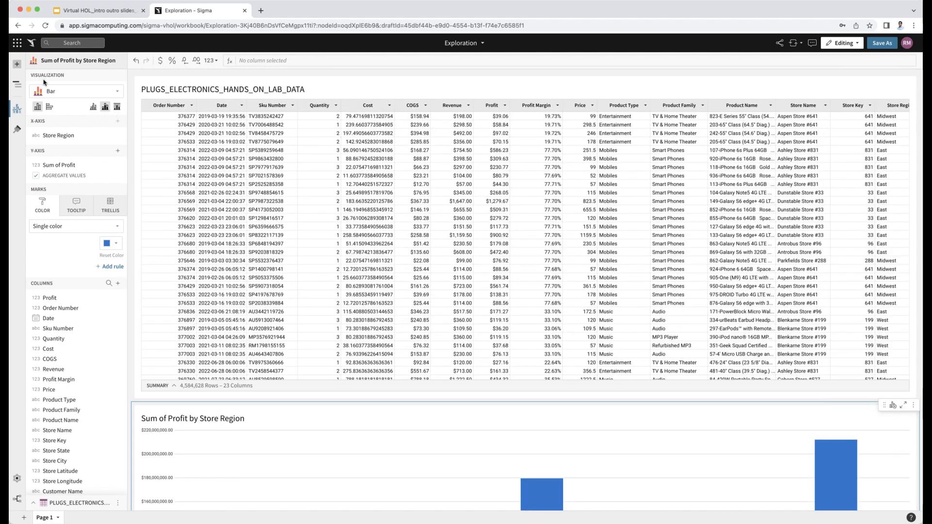
left_click(17, 66)
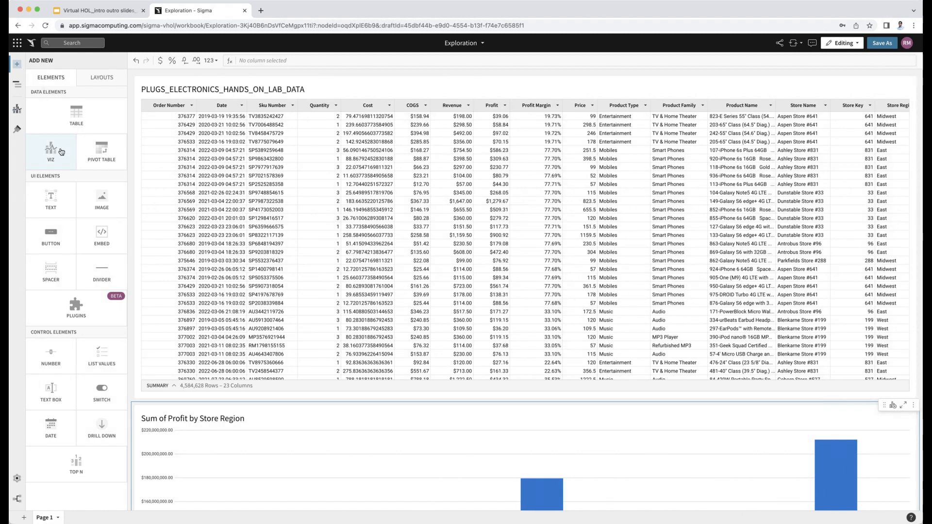
left_click(61, 152)
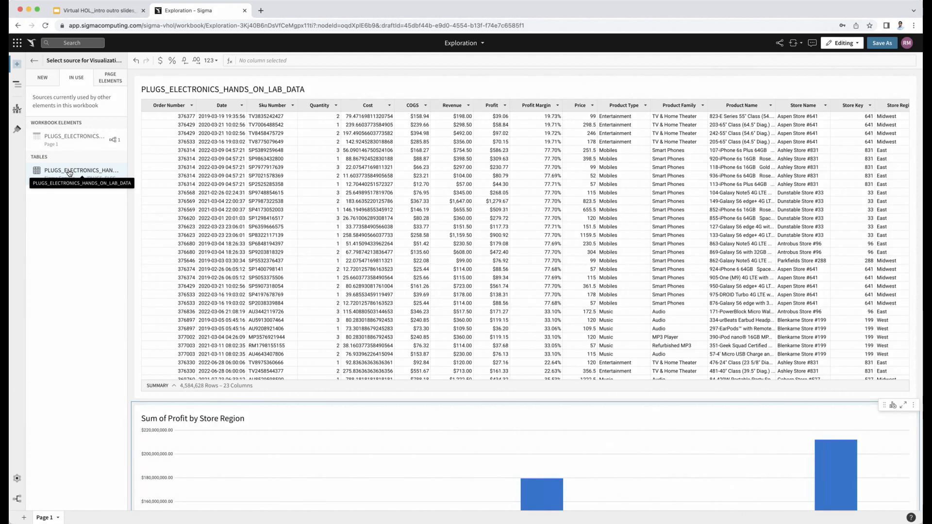
left_click(50, 81)
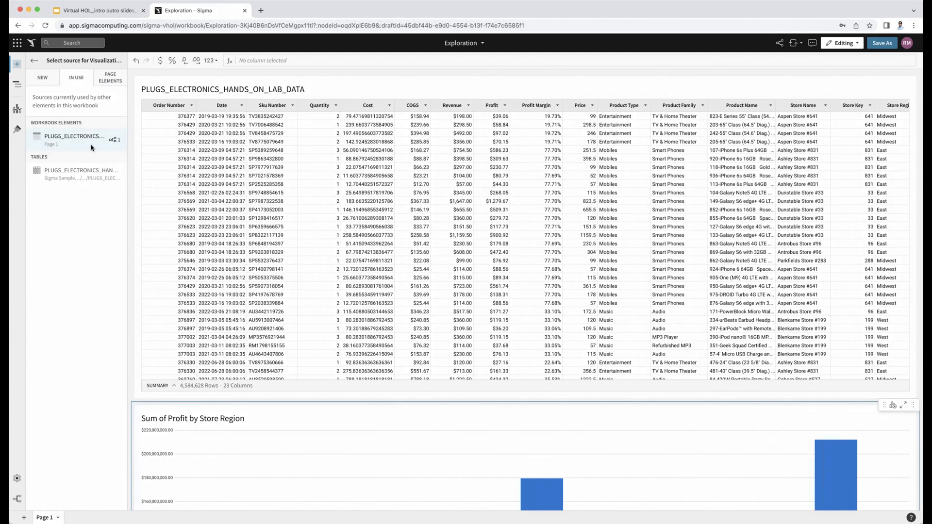
left_click(90, 147)
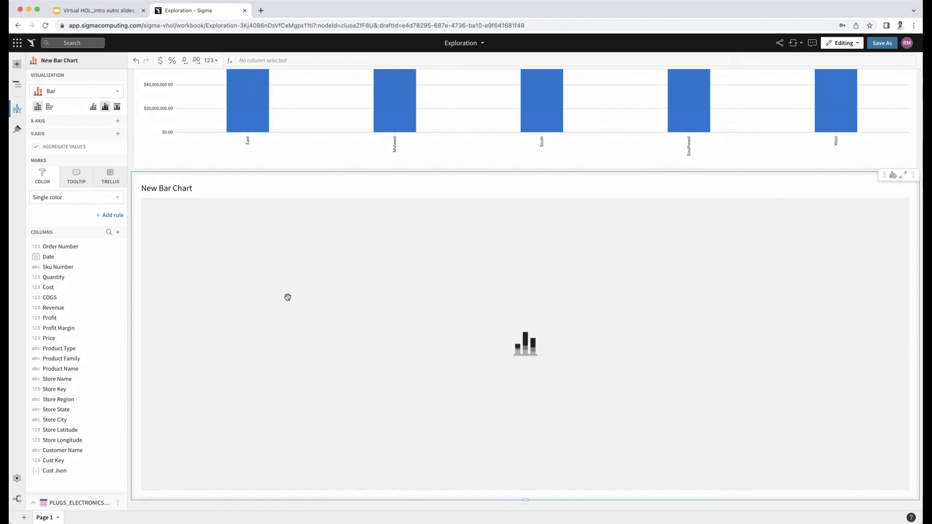
left_click(101, 95)
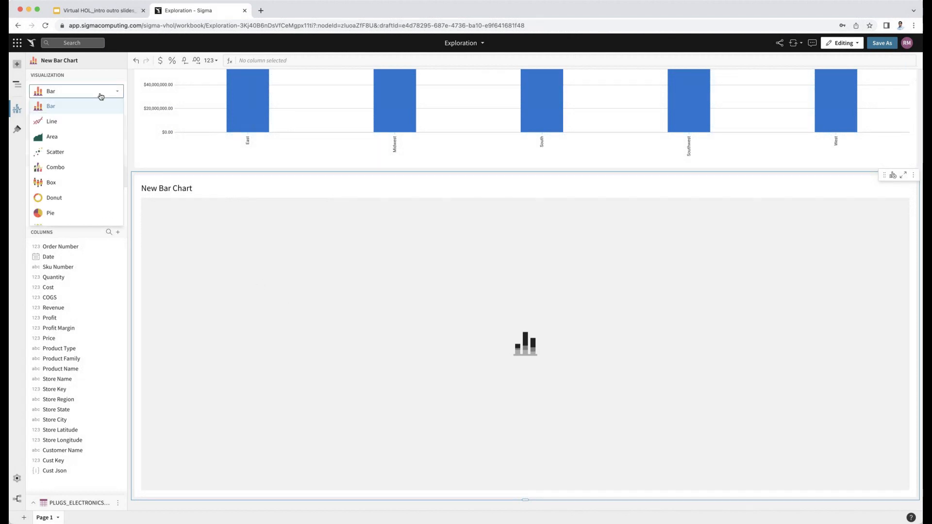
left_click(82, 122)
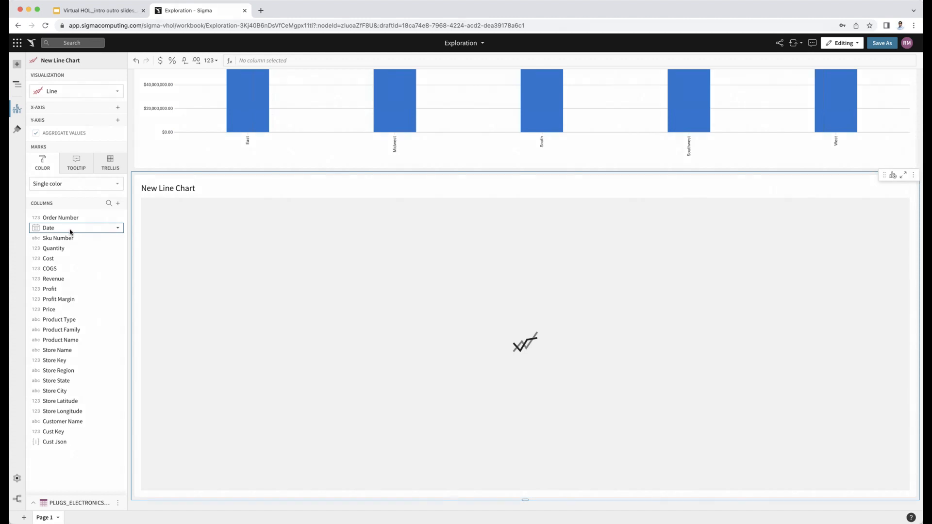
- Put the Date column on the line chart's X-axis and truncate it to month
left_click_drag(71, 232, 70, 110)
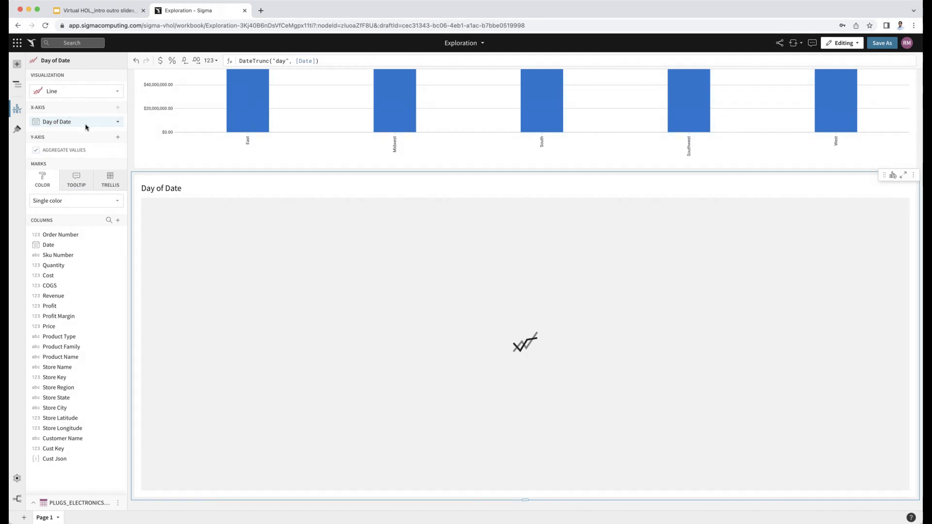
left_click(118, 125)
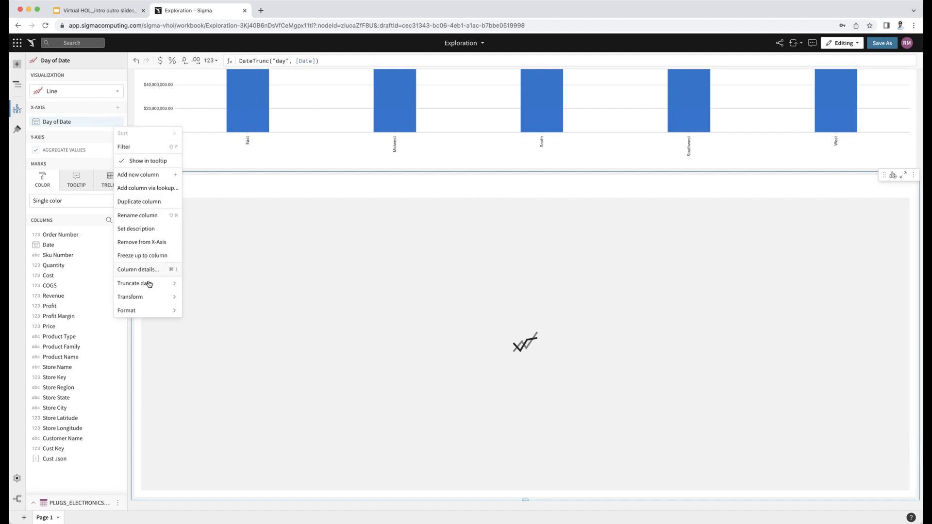
mouse_move(148, 284)
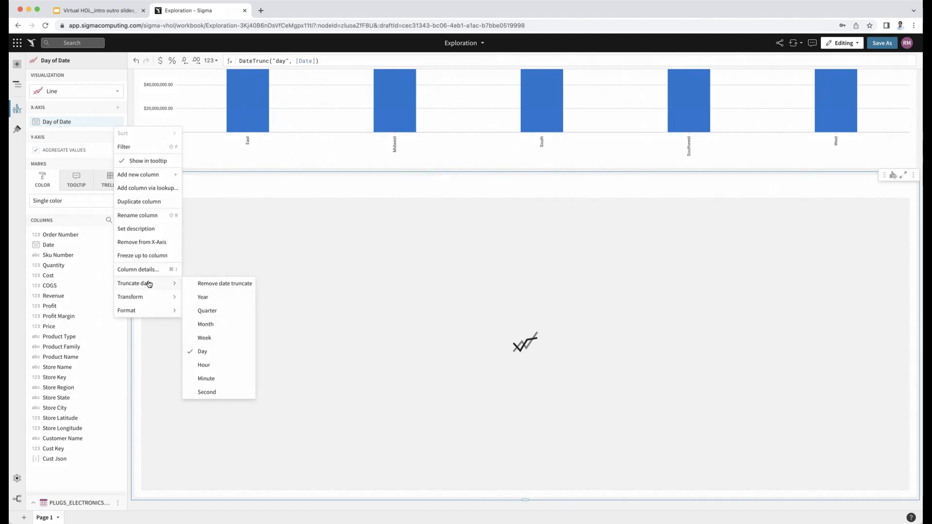
left_click(205, 325)
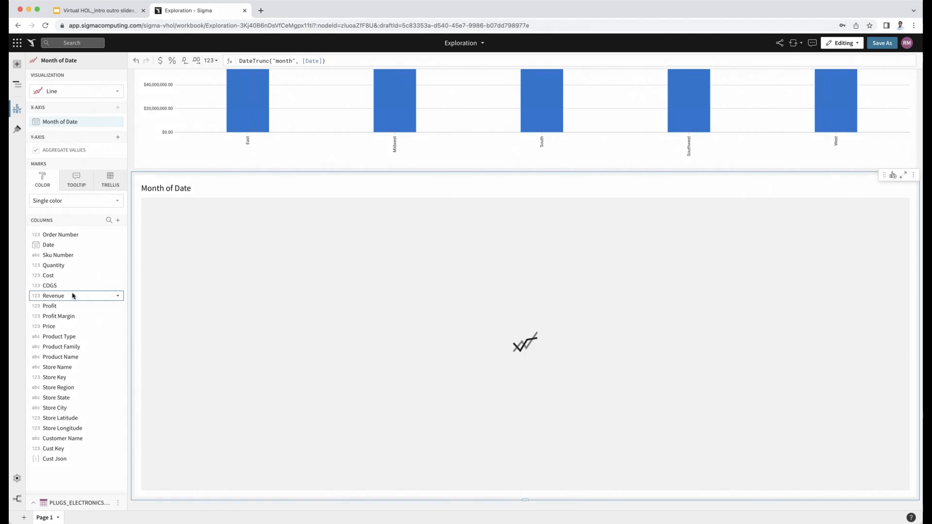
- Put Revenue on the line chart's Y-axis and color the lines by Store Region
left_click_drag(72, 296, 71, 145)
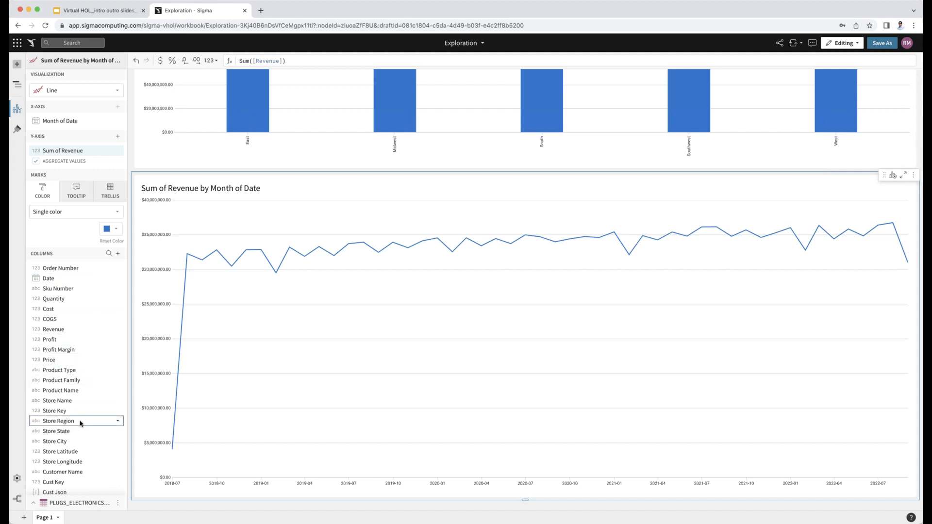
left_click_drag(80, 423, 81, 237)
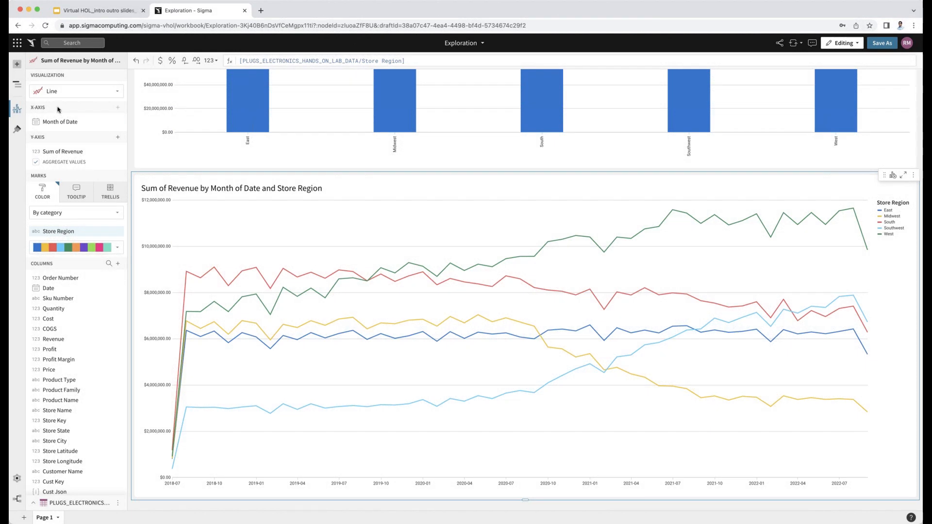
- Add a pivot table sourced from the electronics table element on Page 1
left_click(20, 69)
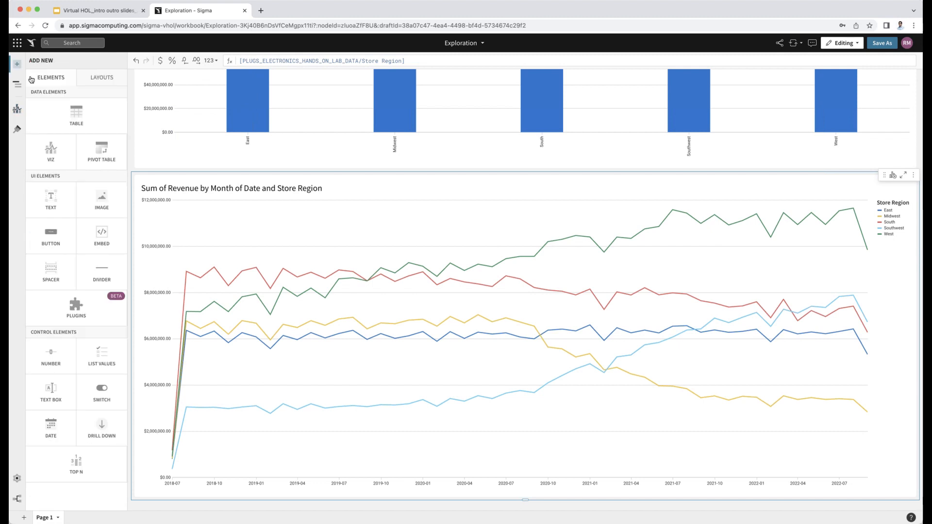
left_click(103, 158)
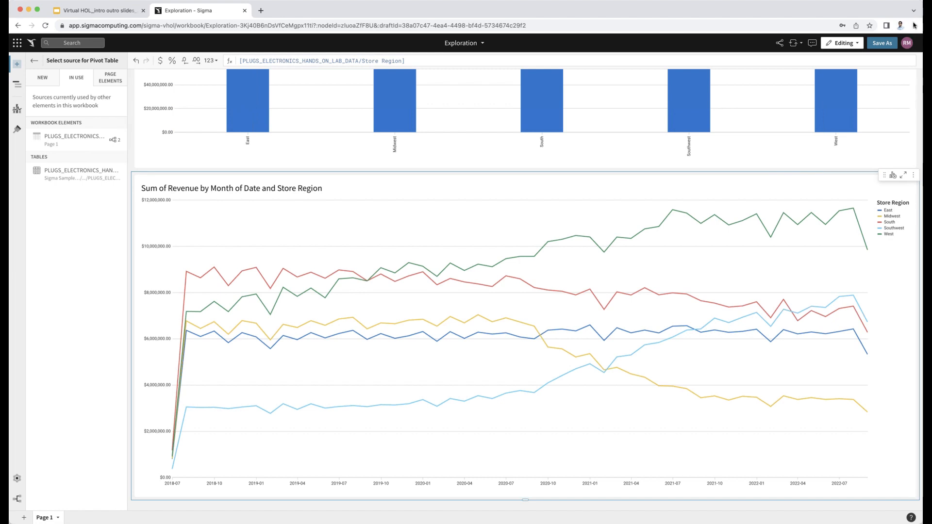
left_click(85, 145)
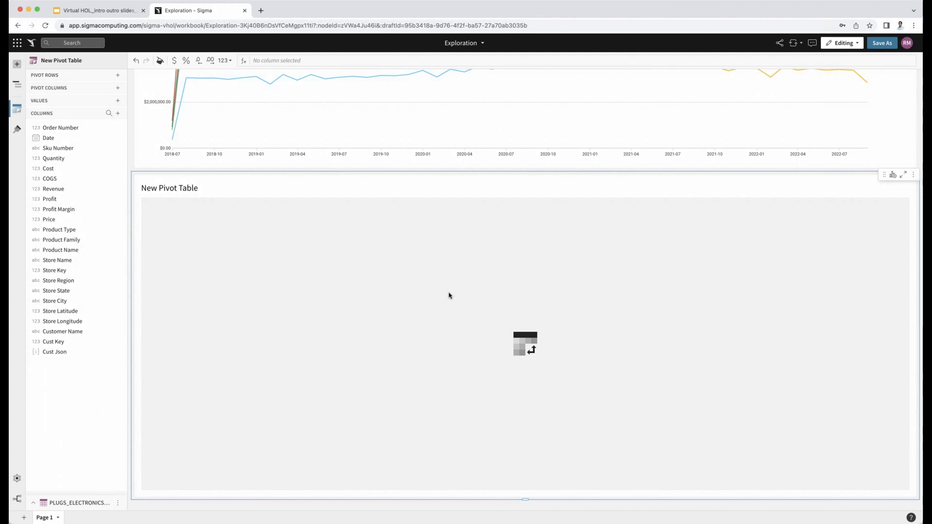
- Set Store Region as the pivot table's first row level, with Product Type nested below it
scroll(450, 295, "up", 6)
scroll(450, 295, "up", 12)
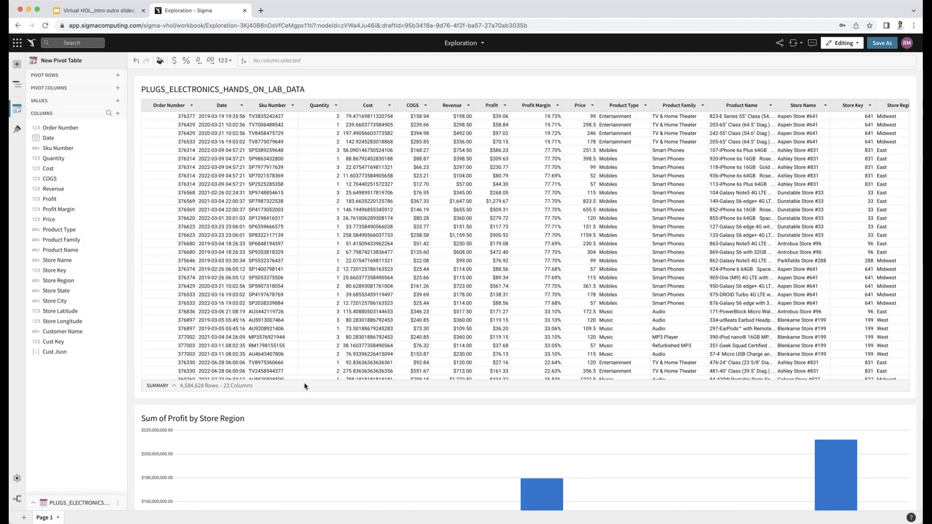
scroll(346, 421, "down", 2)
scroll(346, 421, "down", 15)
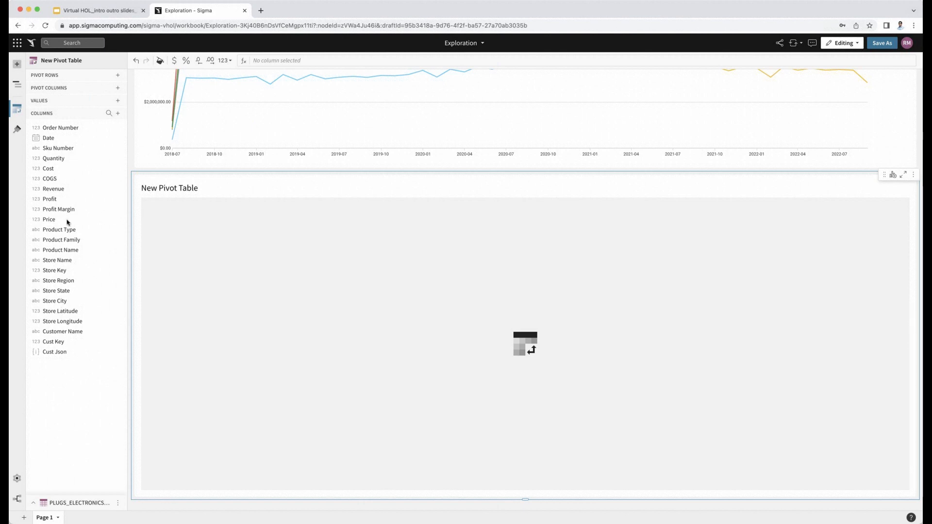
left_click_drag(66, 282, 66, 78)
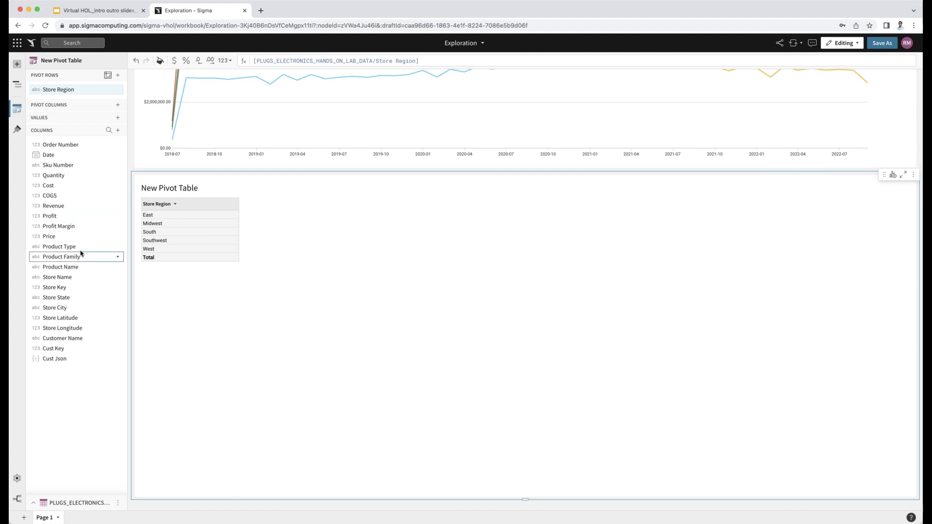
left_click_drag(77, 247, 81, 96)
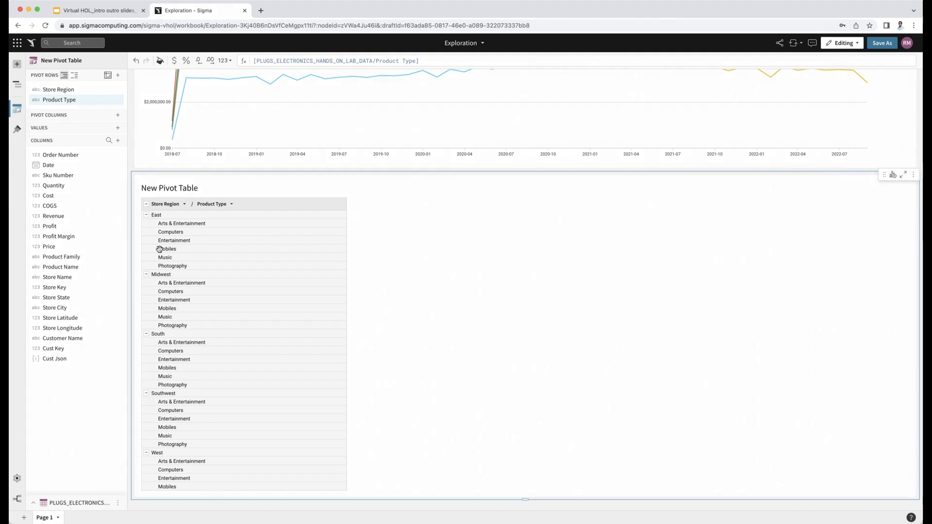
left_click(91, 267)
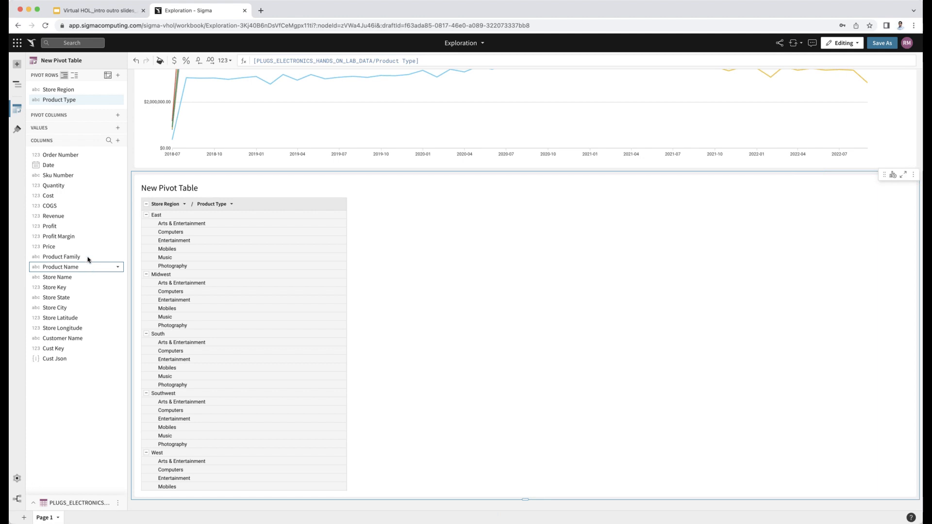
- Use the Date column as the pivot column and truncate it to year
left_click_drag(77, 168, 76, 119)
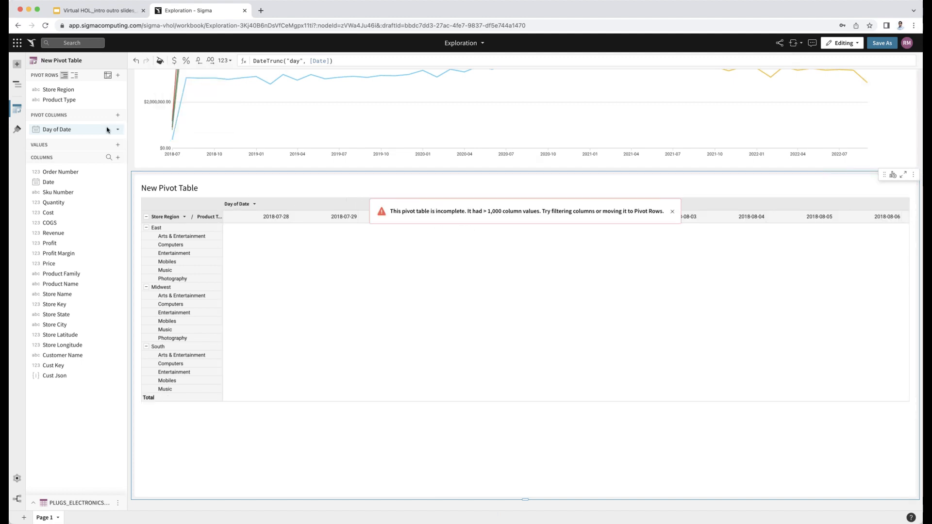
left_click(118, 131)
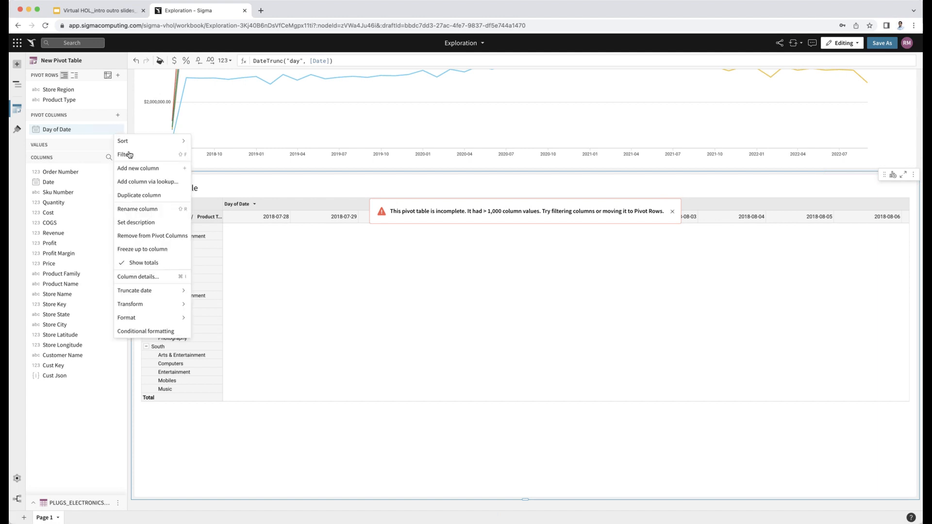
mouse_move(138, 292)
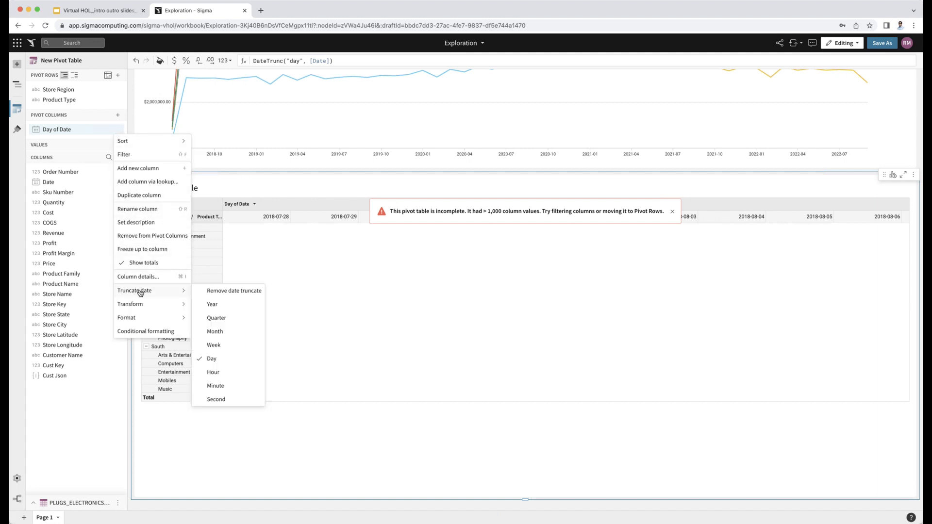
left_click(223, 306)
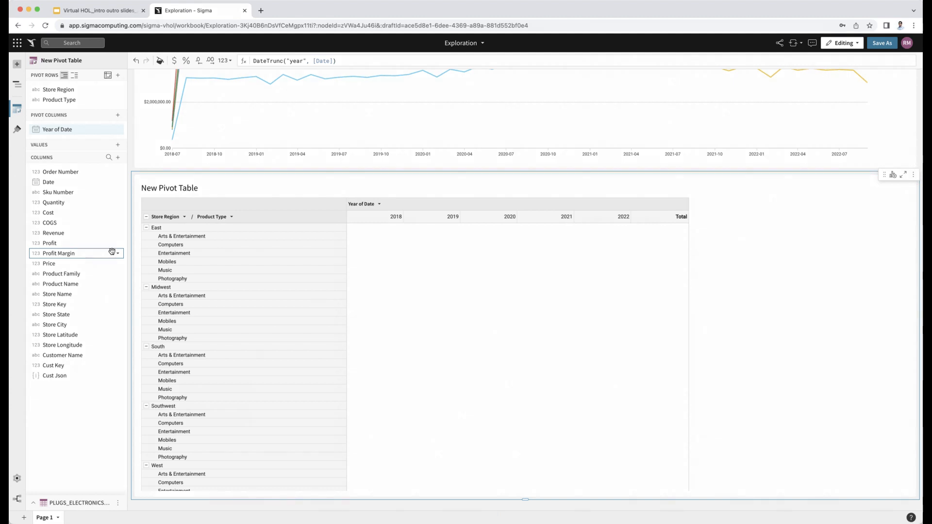
- Sort the pivot table's Year of Date columns in descending order
left_click(381, 205)
mouse_move(387, 209)
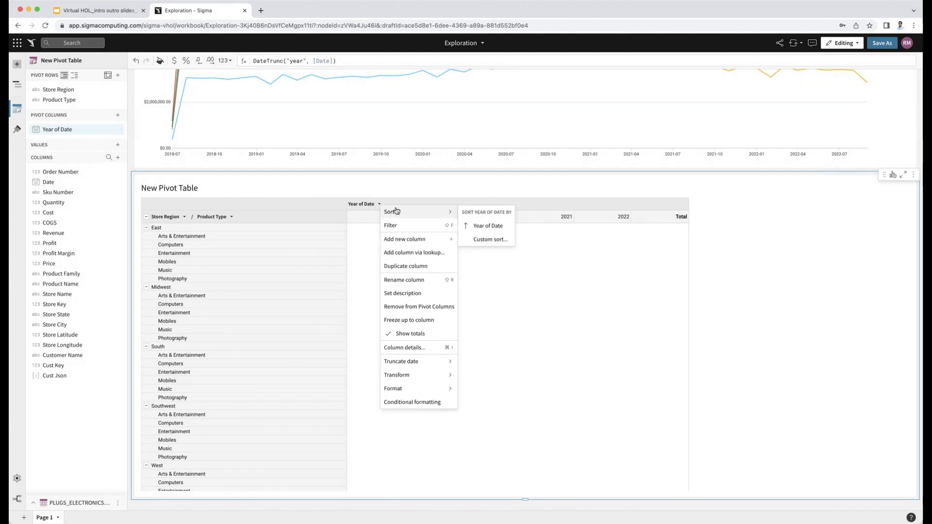
left_click(475, 226)
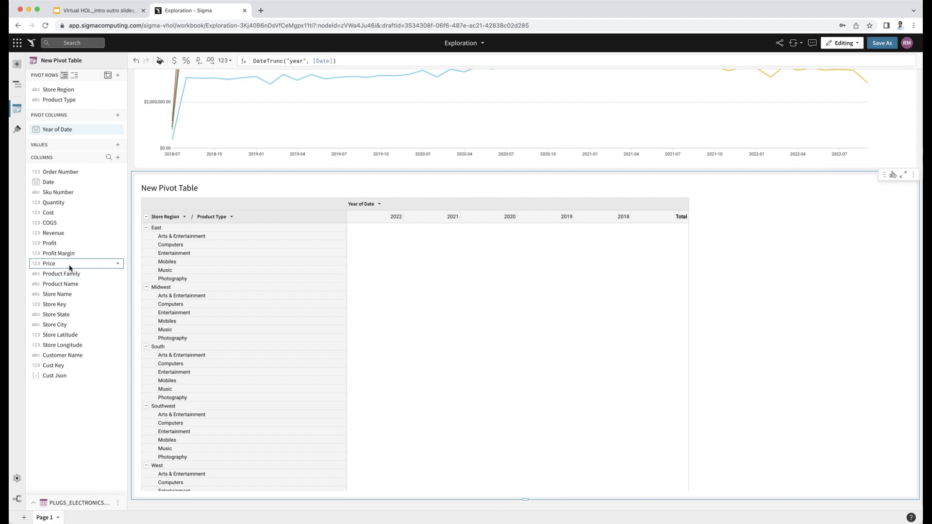
- Add the Profit and Profit Margin columns as values of the pivot table
left_click_drag(63, 243, 67, 145)
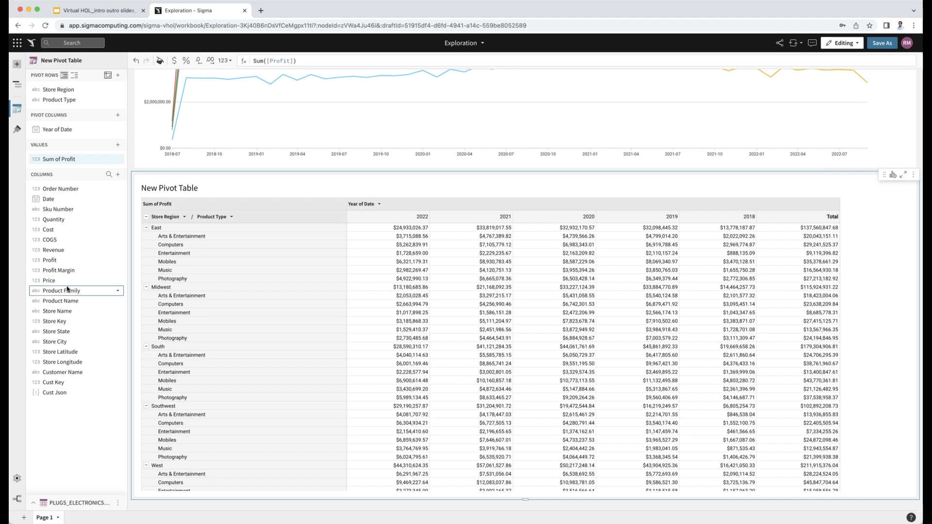
left_click_drag(67, 272, 68, 162)
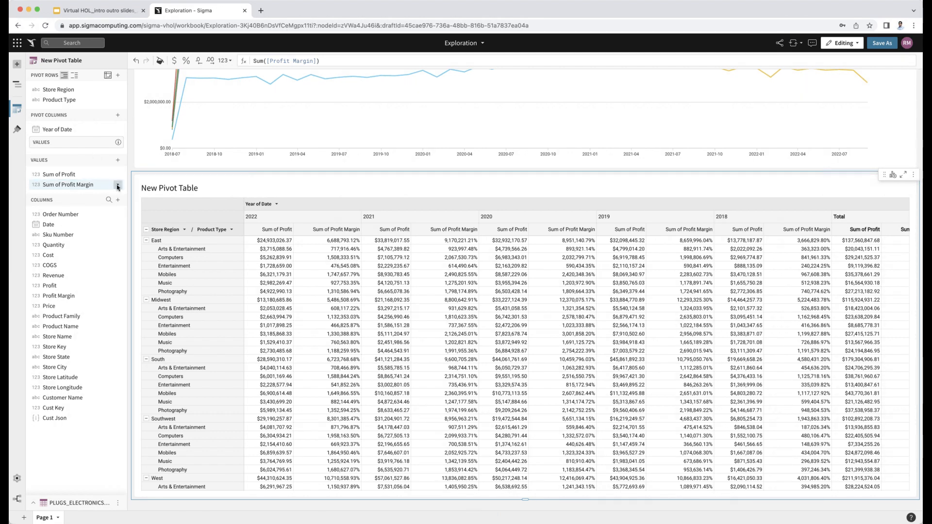
- Change the aggregate of the Profit Margin value in the pivot table from a sum to Avg
left_click(118, 185)
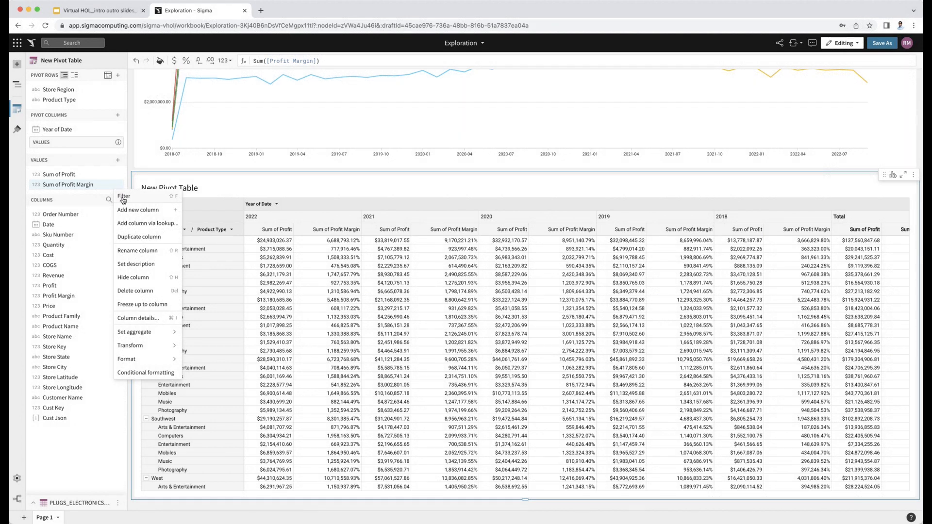
mouse_move(145, 334)
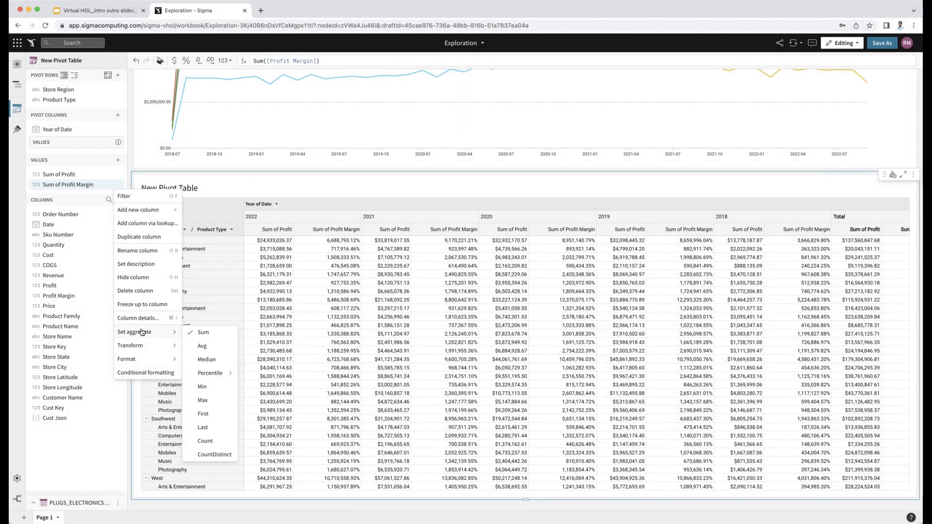
left_click(210, 346)
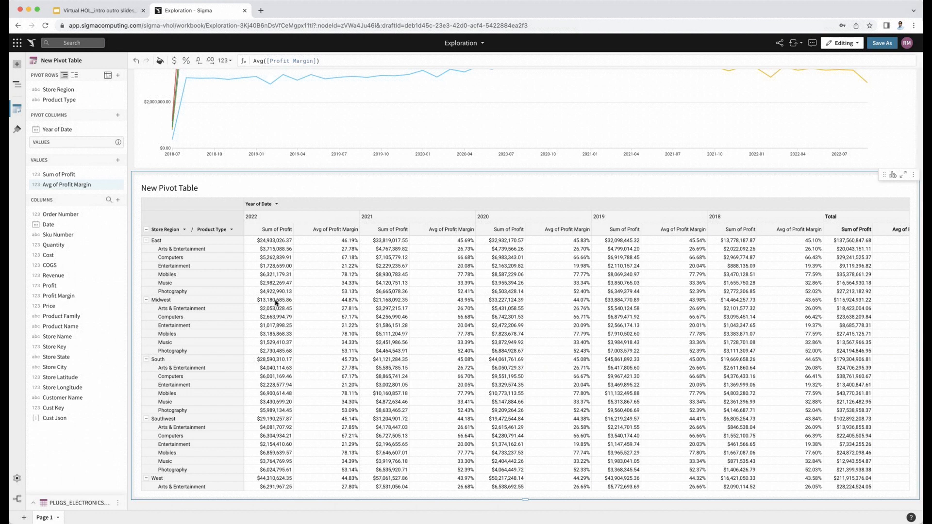
- Hide the pivot table's totals for Product Type and show them again
left_click(118, 101)
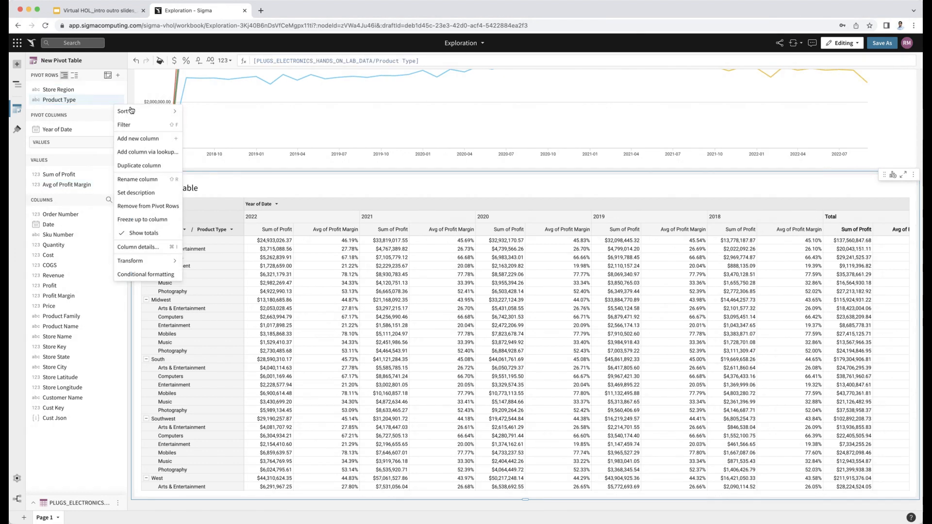
left_click(143, 234)
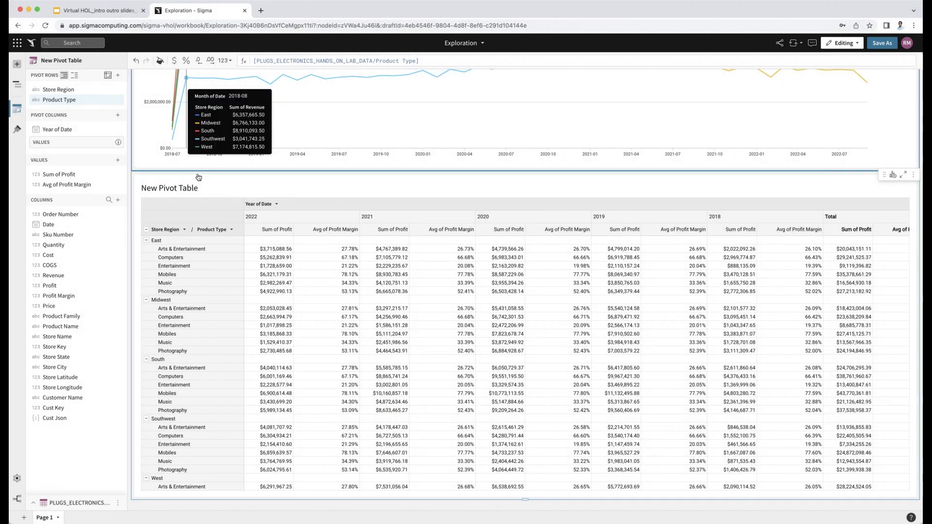
left_click(118, 100)
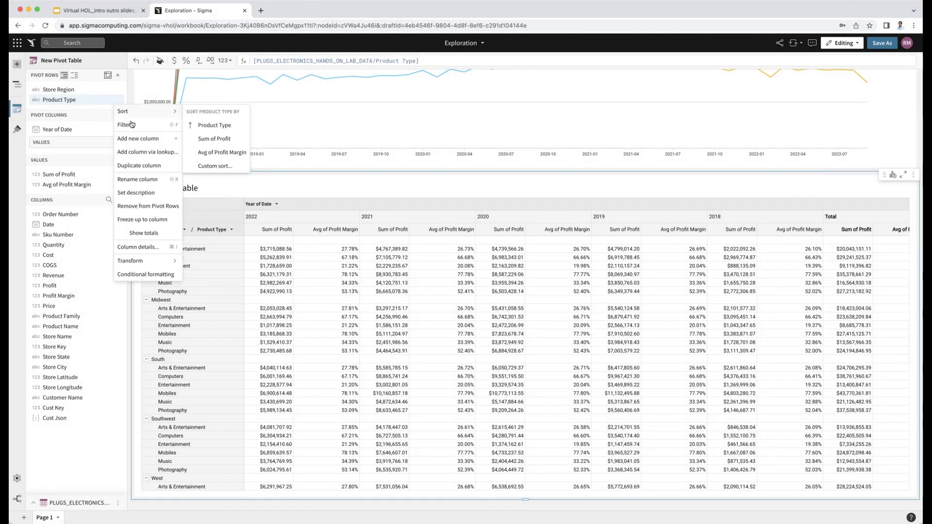
left_click(151, 233)
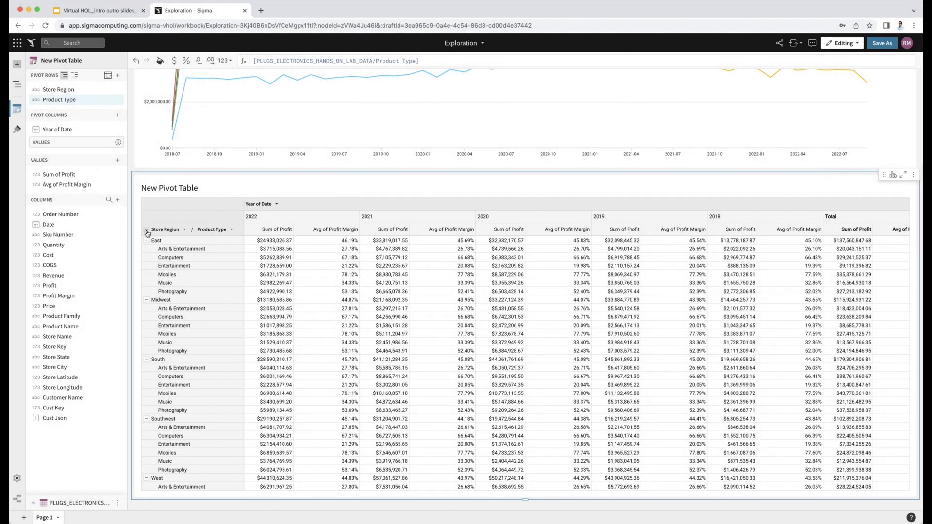
- Collapse all Store Region groups in the pivot table
left_click(146, 232)
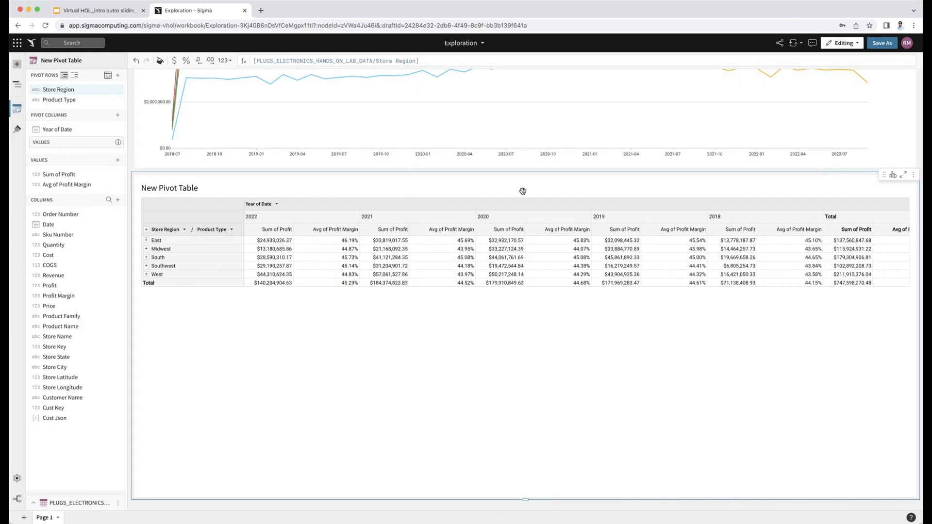
scroll(523, 191, "up", 10)
scroll(534, 190, "up", 8)
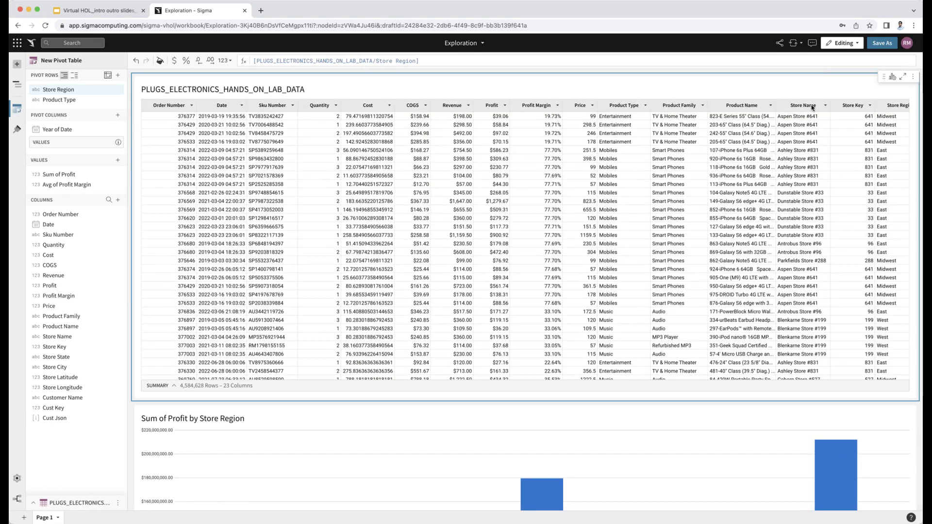
- Begin saving the exploration as a workbook and name it Plugs Sales Exploration
left_click(882, 44)
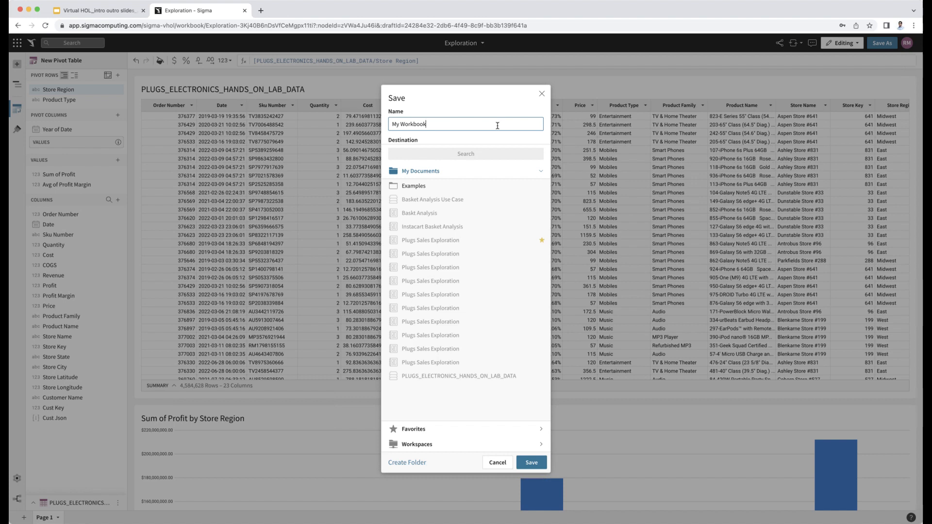
key("alt+shift+Left")
key("alt+shift+Left")
key("BackSpace")
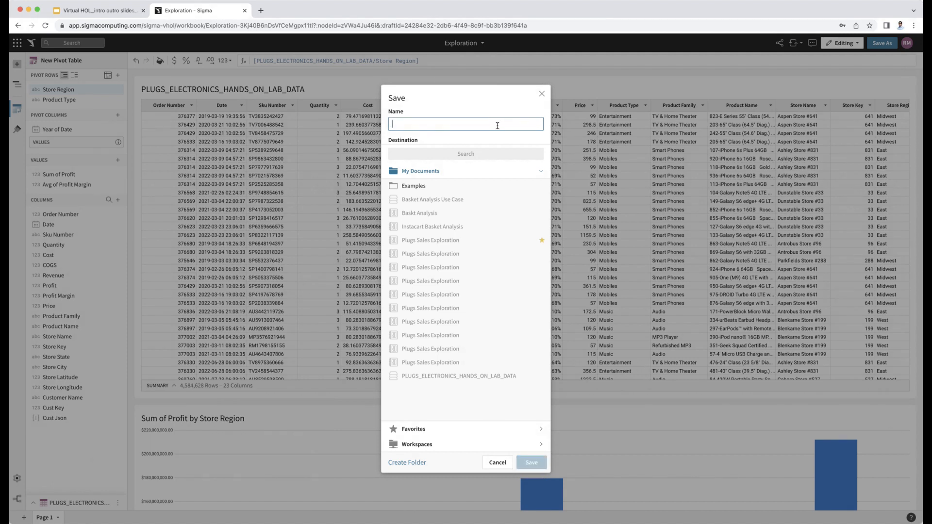
type("Plu")
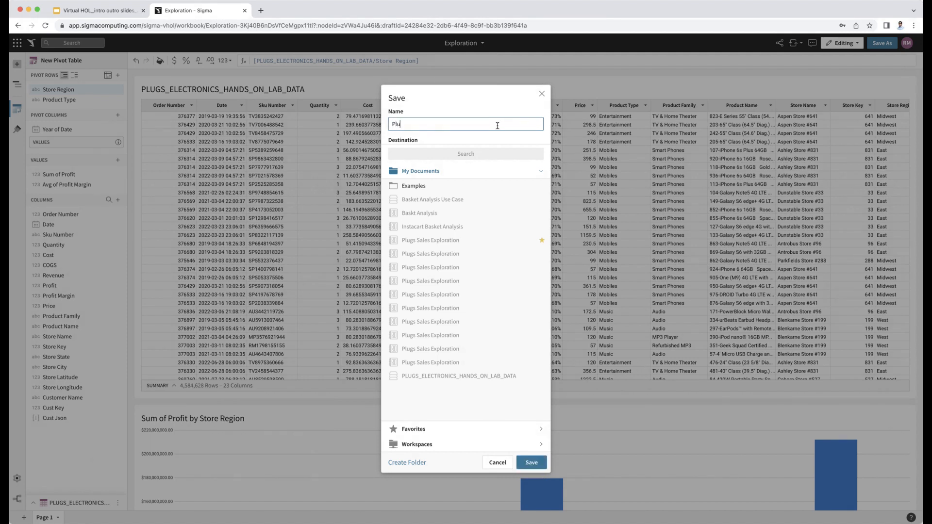
type("fs")
type("g")
type("s Sales")
type(" Explorat")
type("ion")
- Check the Workspaces folders as a destination, but save the workbook in My Documents
left_click(443, 447)
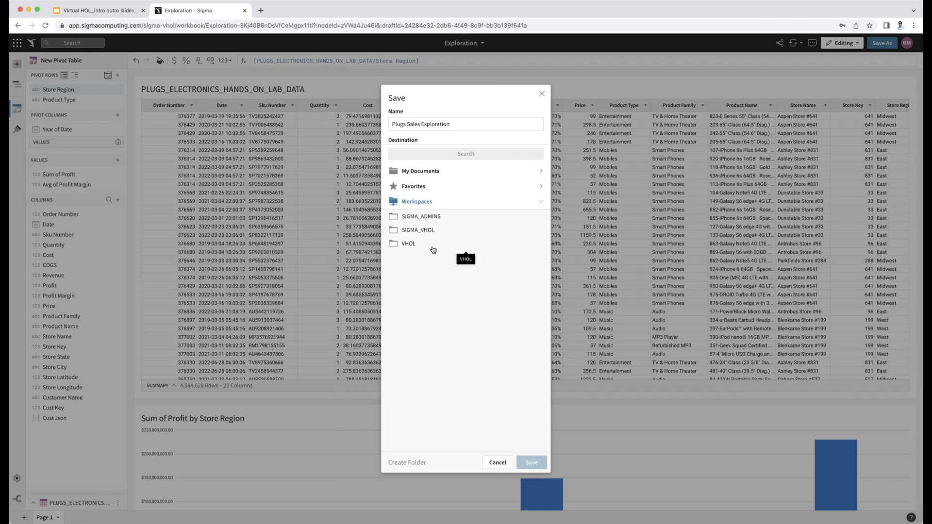
left_click(426, 172)
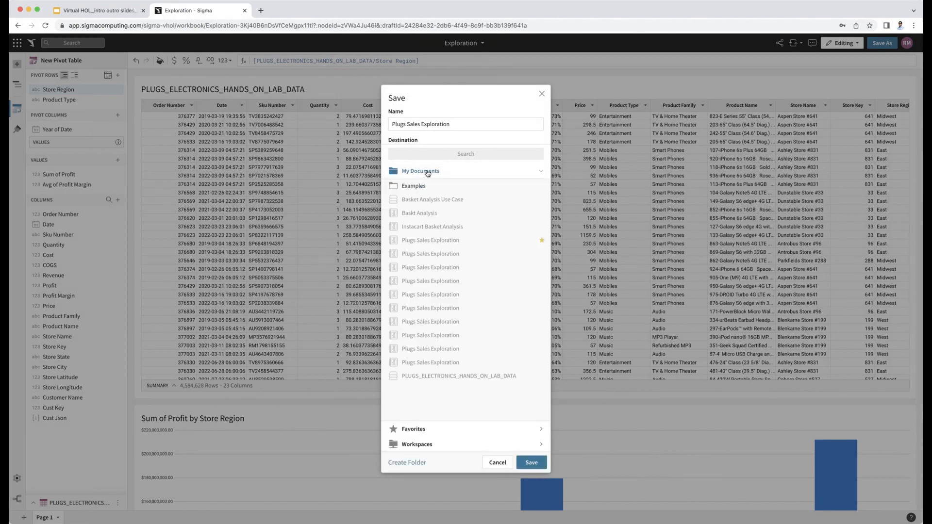
left_click(531, 463)
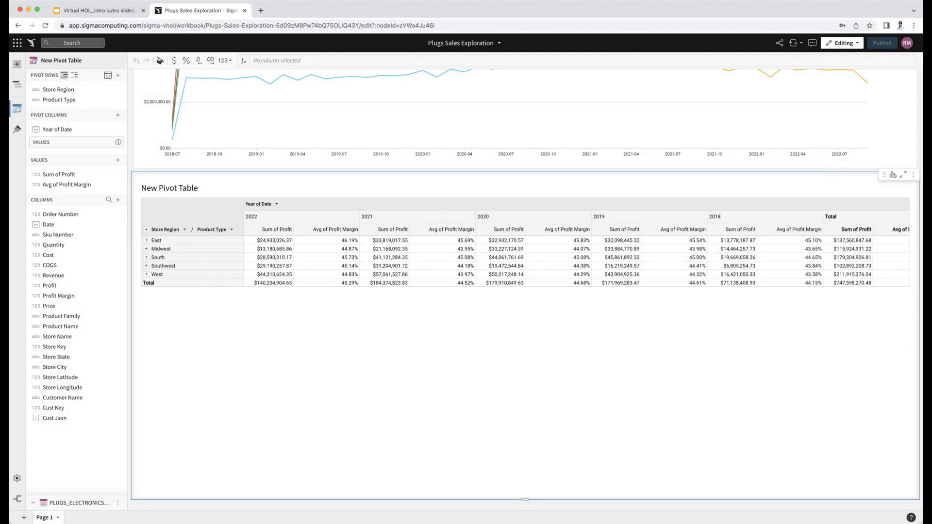
- Examine the workbook's sharing options, including the search for members or teams, and close them without sharing
left_click(779, 44)
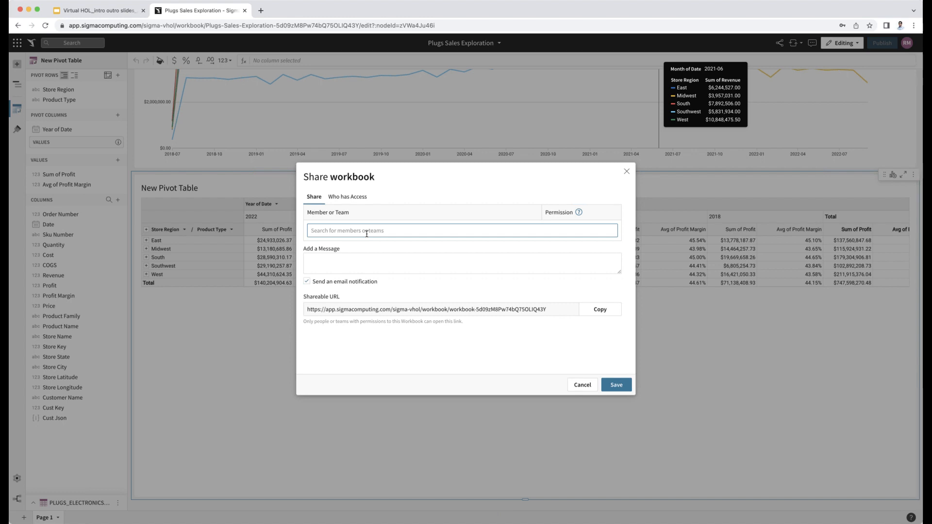
type("m")
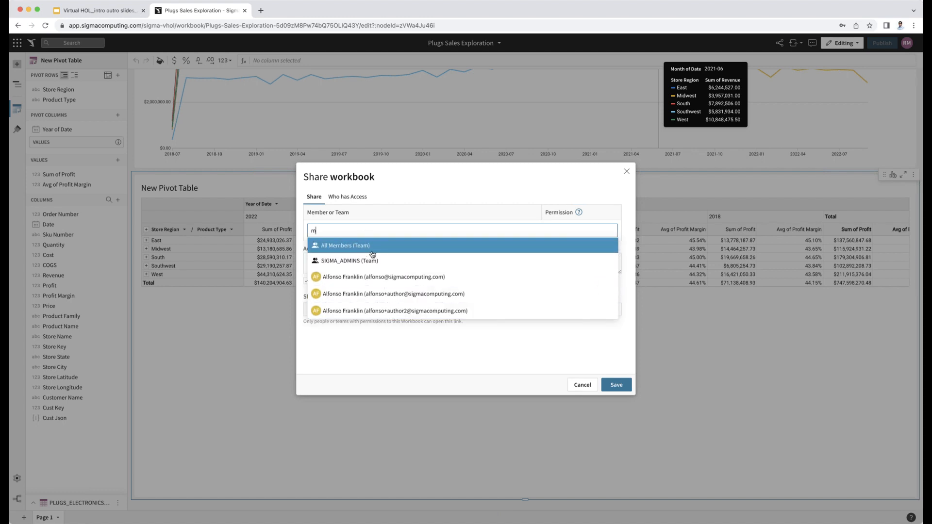
left_click(380, 233)
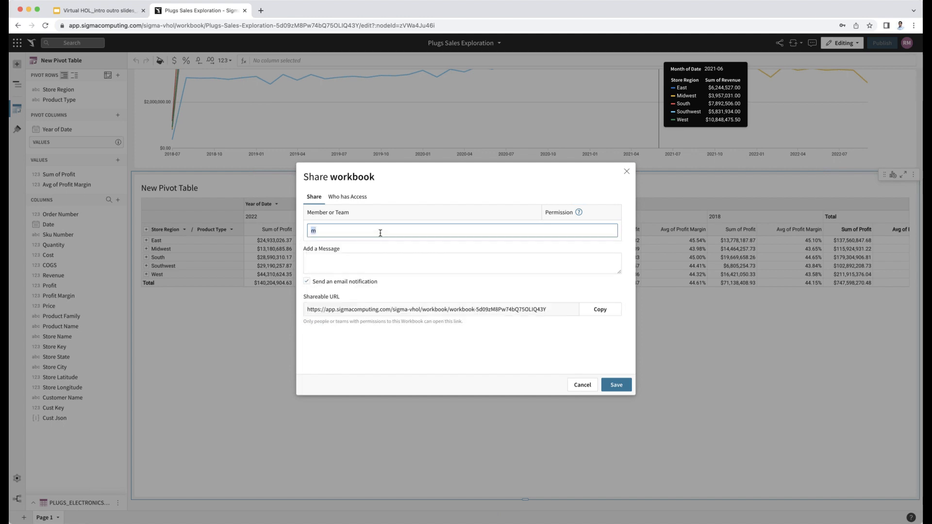
key("BackSpace")
left_click(494, 359)
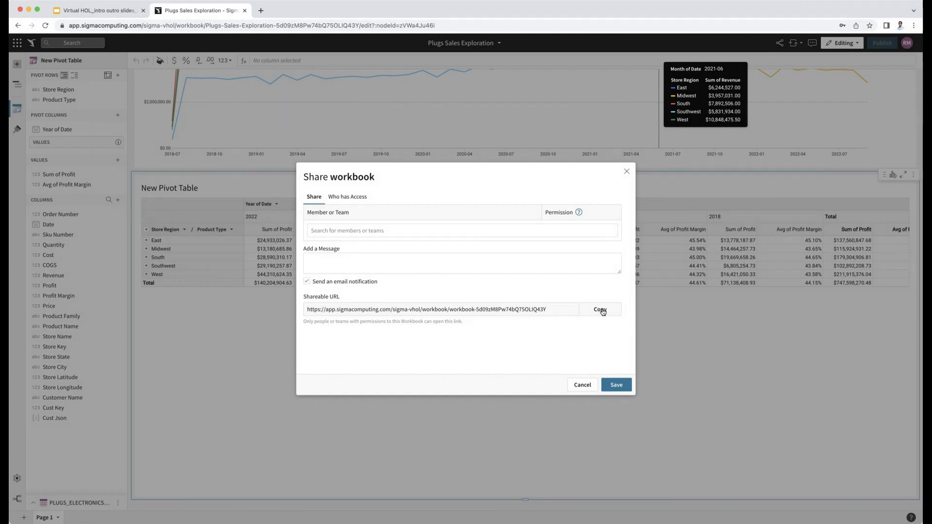
left_click(577, 384)
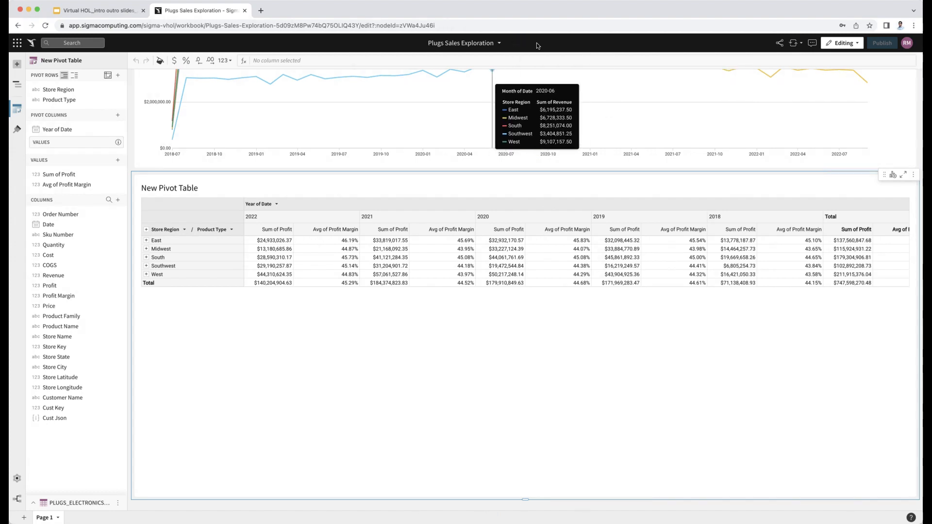
- Add a new export schedule for the Plugs Sales Exploration workbook
scroll(579, 105, "up", 15)
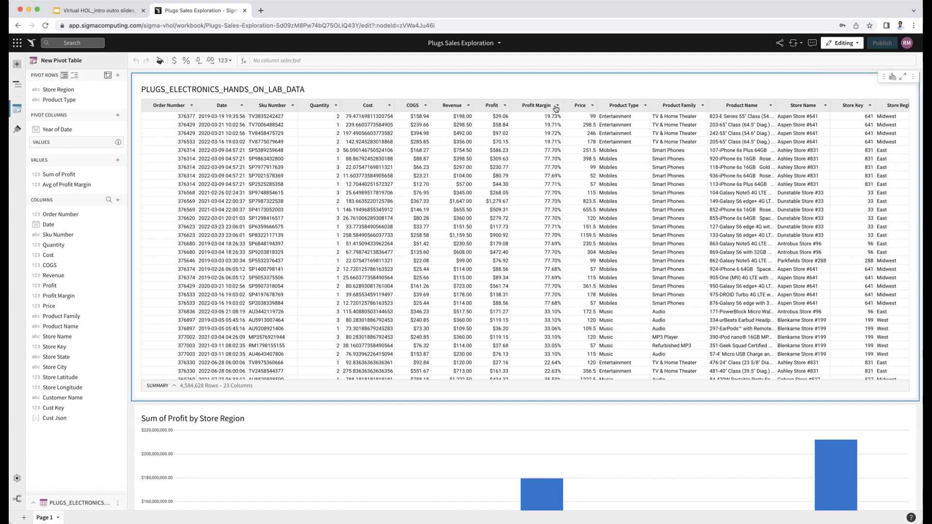
left_click(499, 44)
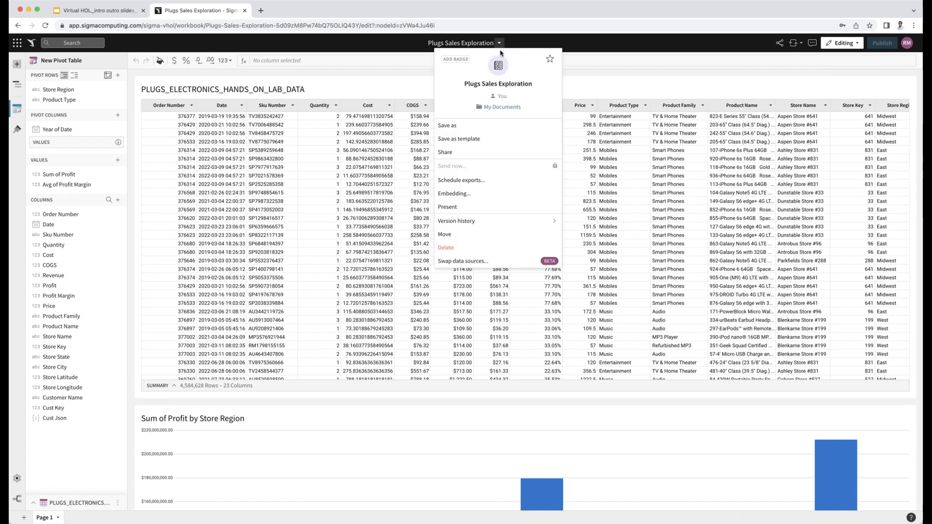
left_click(477, 181)
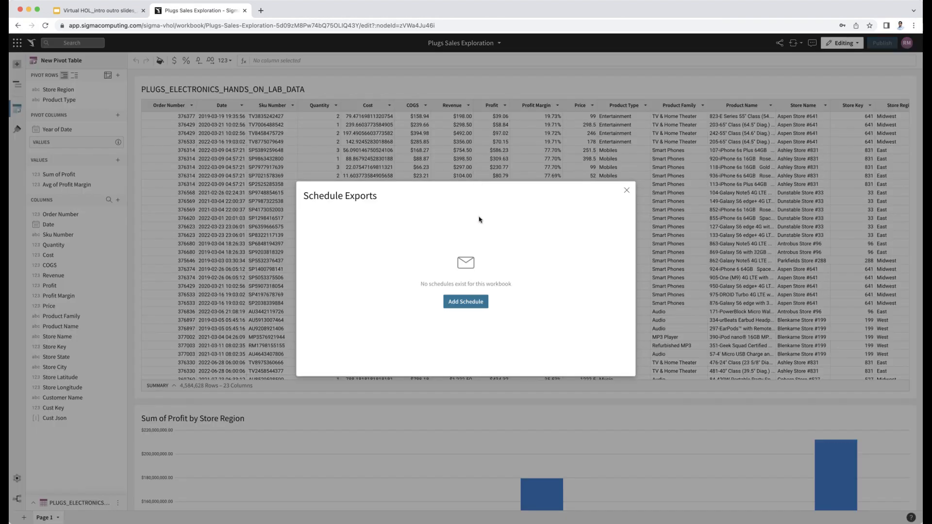
left_click(459, 302)
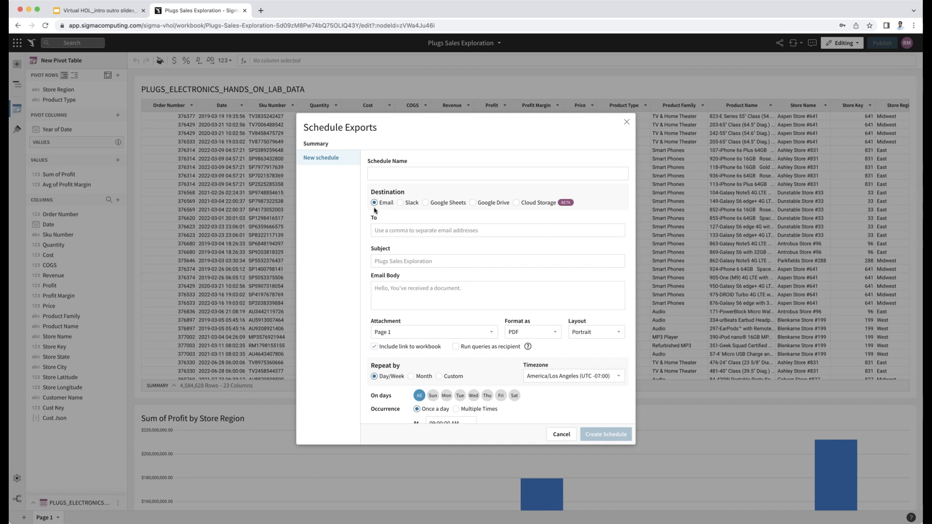
- Try the PLUGS_ELECTRONICS_HANDS_ON_LAB_DATA table as the schedule's attachment, check its export formats, and restore the entire page as attachment
scroll(466, 272, "down", 1)
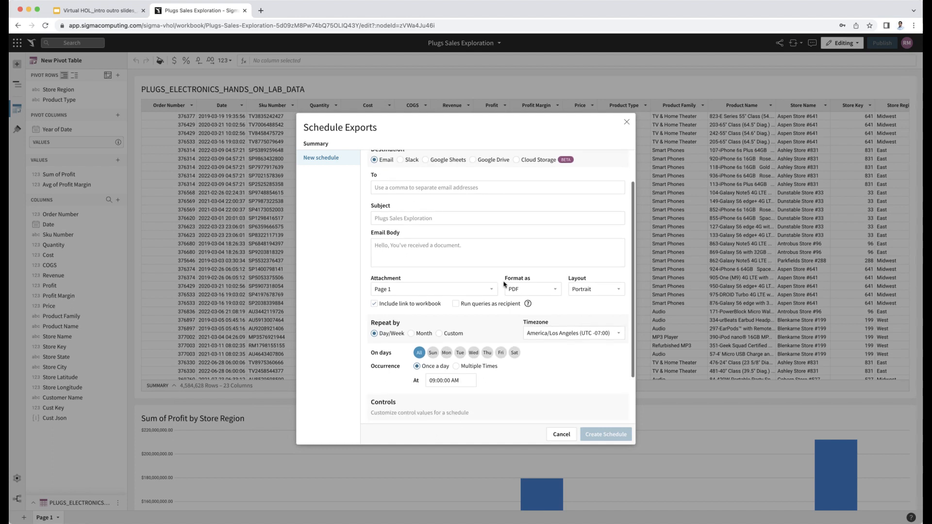
left_click(517, 290)
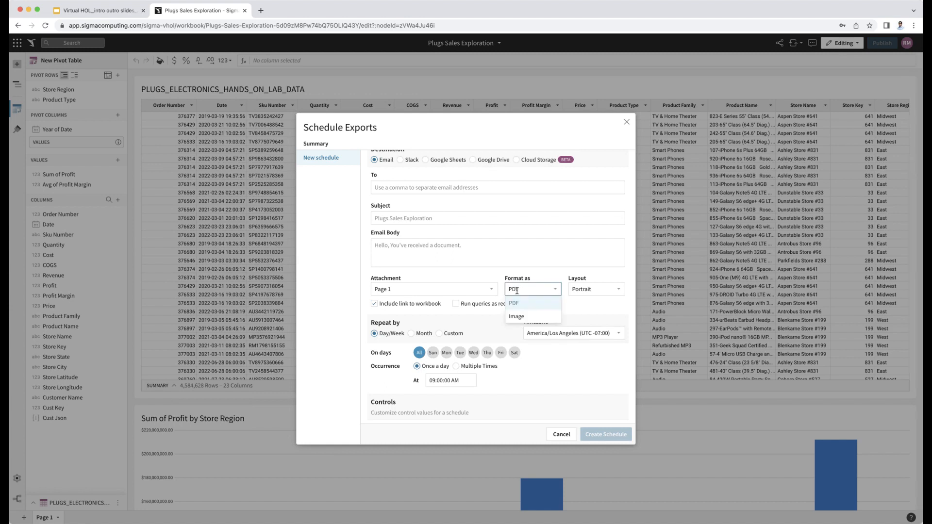
left_click(475, 293)
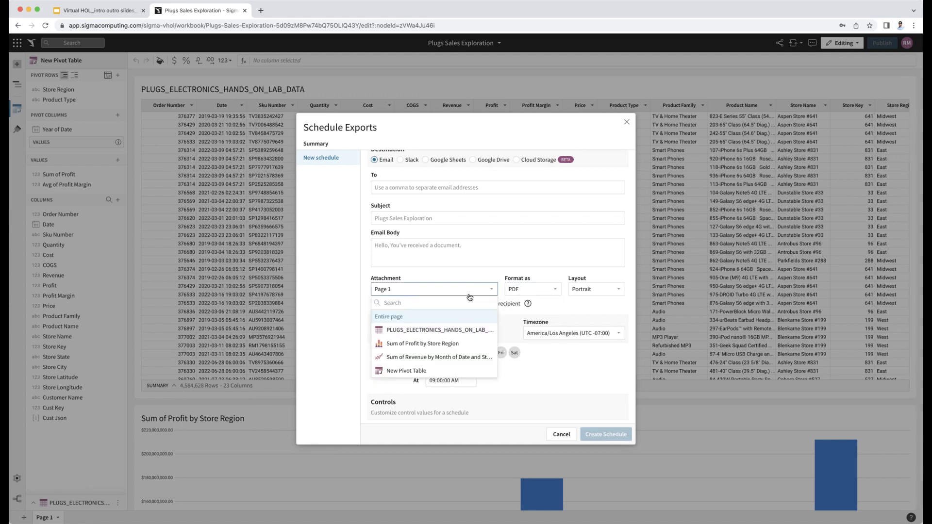
left_click(456, 328)
left_click(546, 282)
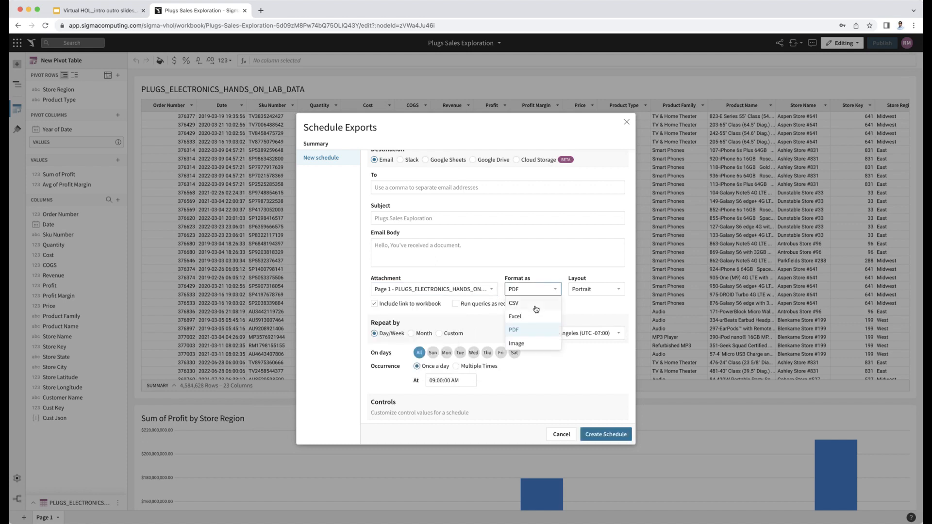
left_click(485, 288)
left_click(448, 316)
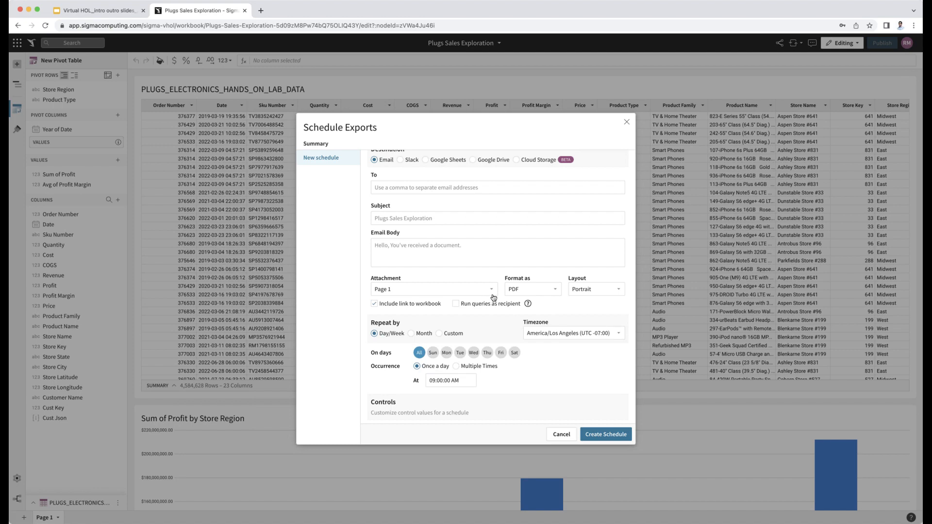
- Make the schedule send only if a condition is met, checking the data table's Revenue column with the Greater than comparison
scroll(493, 297, "down", 2)
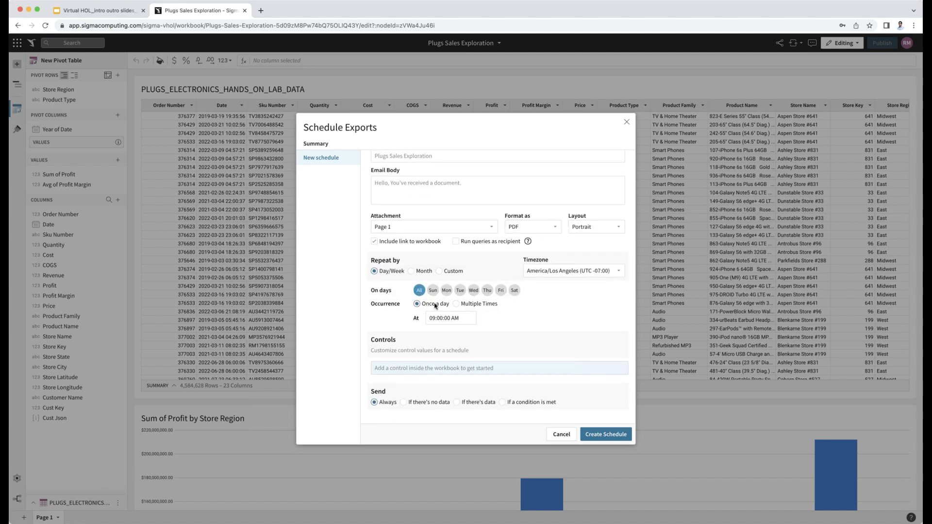
left_click(503, 402)
scroll(500, 368, "down", 3)
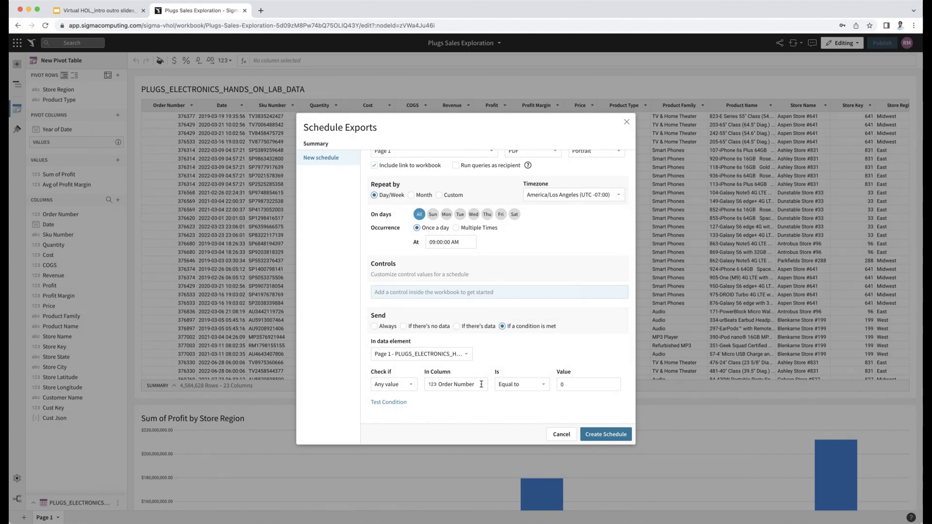
left_click(515, 384)
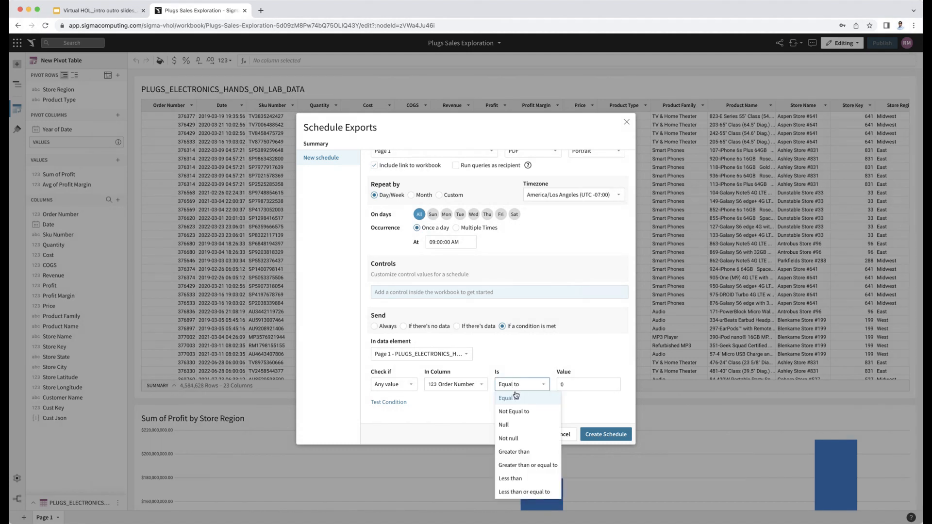
left_click(455, 384)
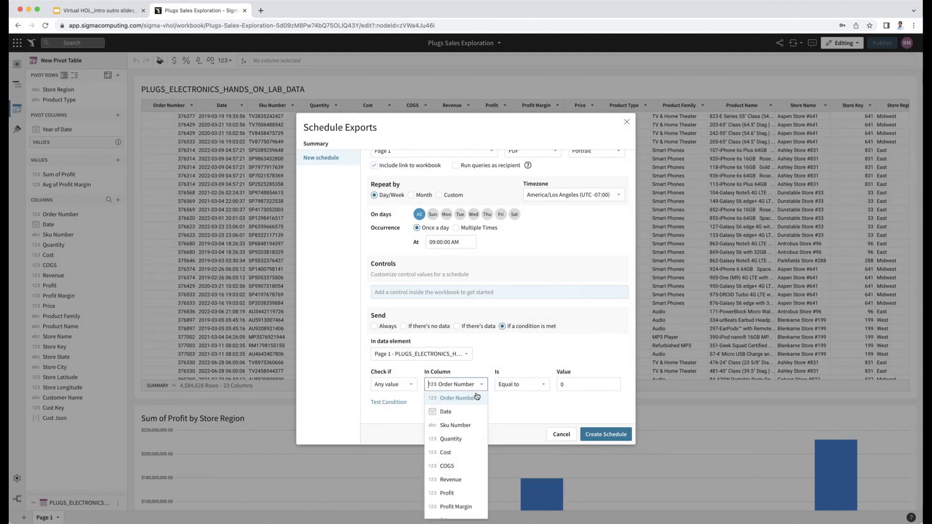
left_click(458, 479)
left_click(520, 385)
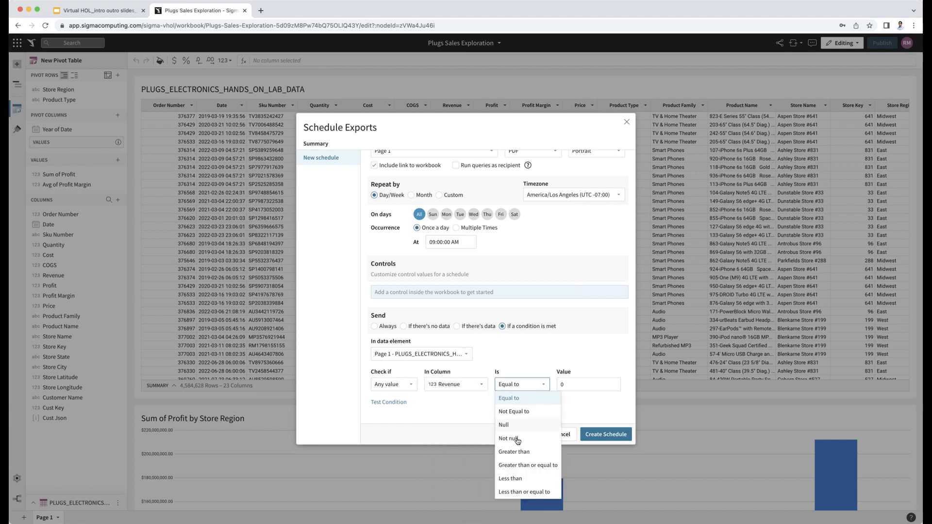
left_click(513, 446)
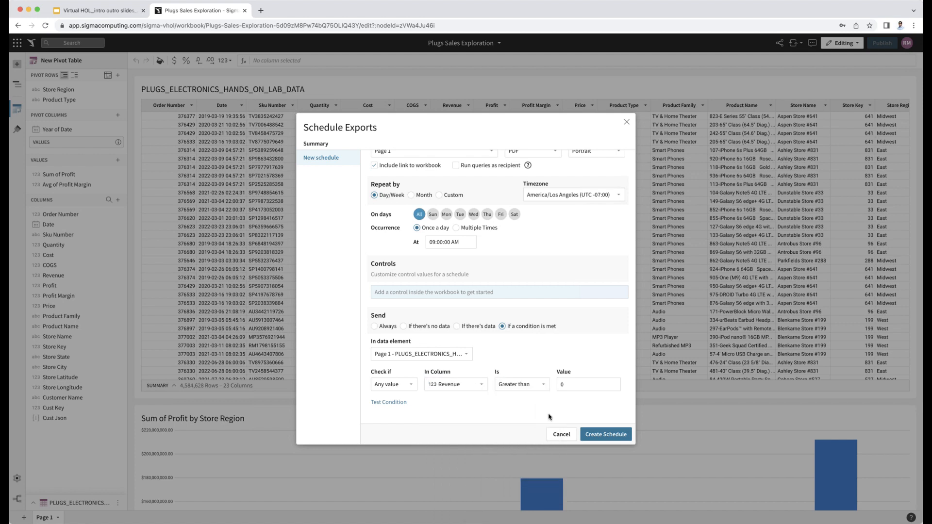
- Set the send condition's value to 100, test the condition, and discard the new export schedule
left_click(572, 383)
type("100")
left_click(396, 402)
left_click(561, 435)
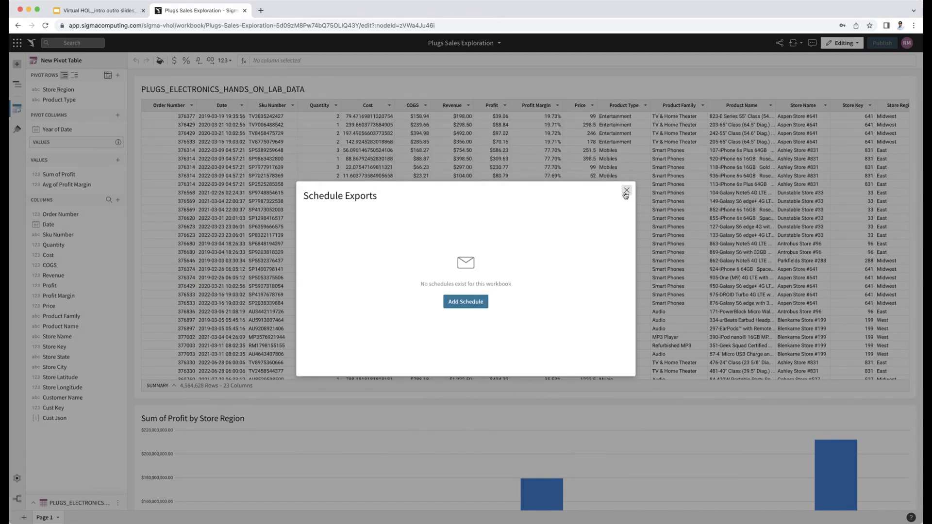
left_click(626, 191)
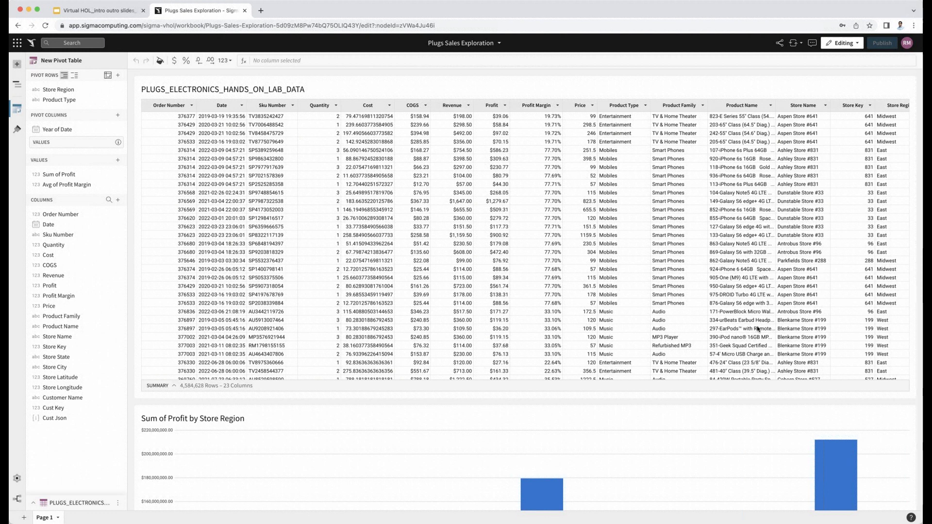
left_click(499, 45)
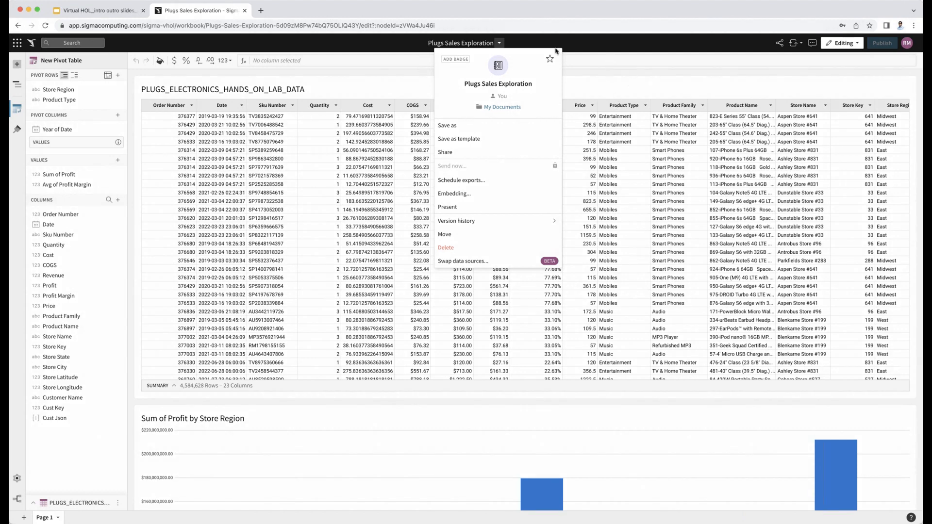
left_click(502, 43)
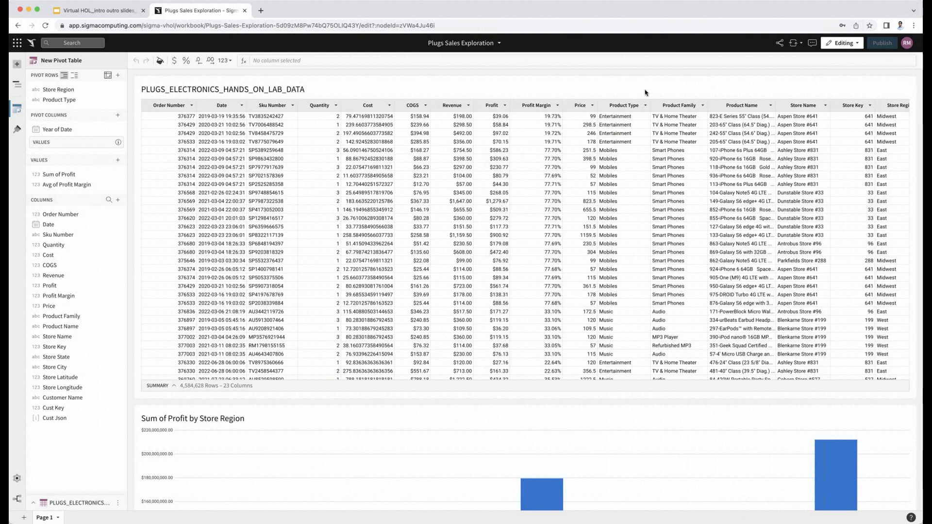
scroll(645, 92, "down", 5)
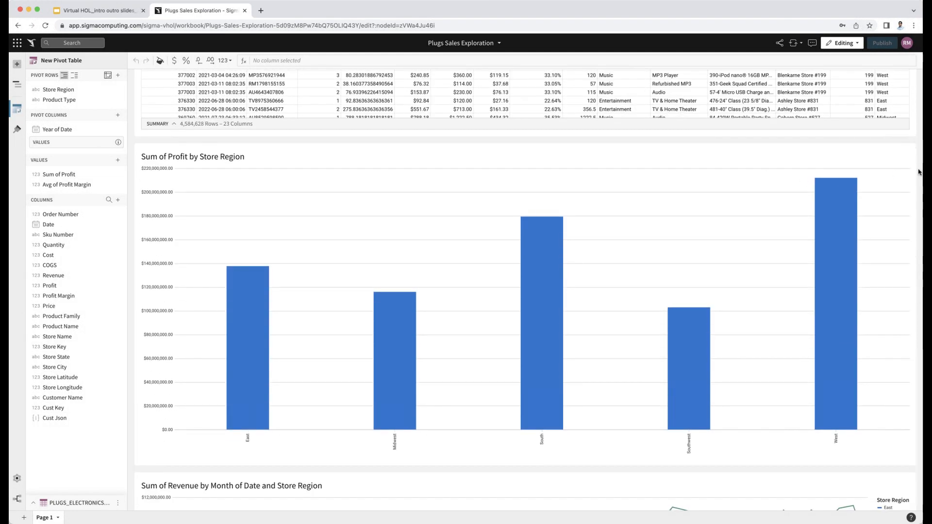
scroll(912, 179, "down", 9)
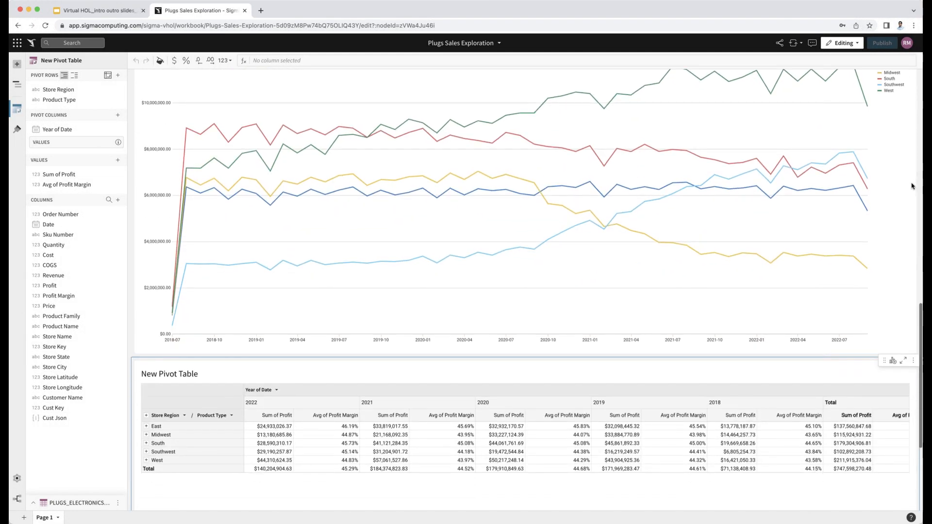
scroll(912, 185, "down", 4)
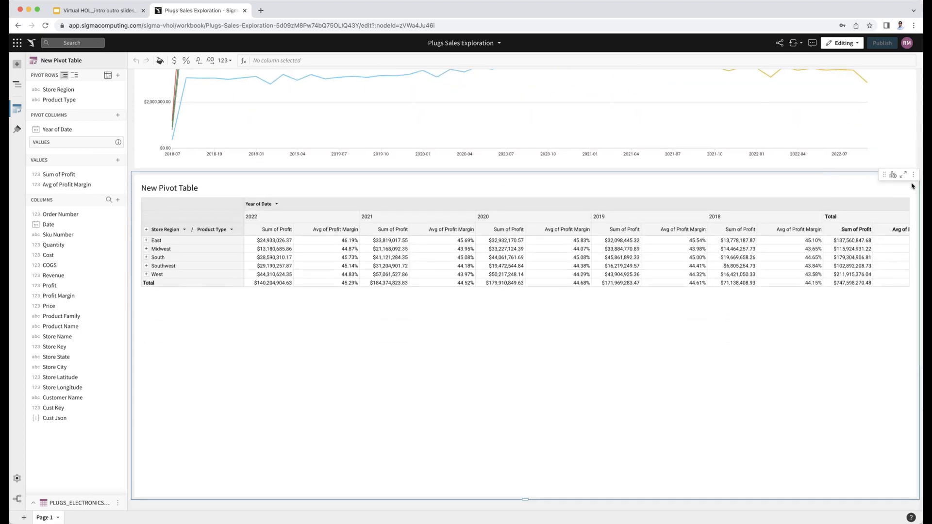
scroll(911, 186, "up", 18)
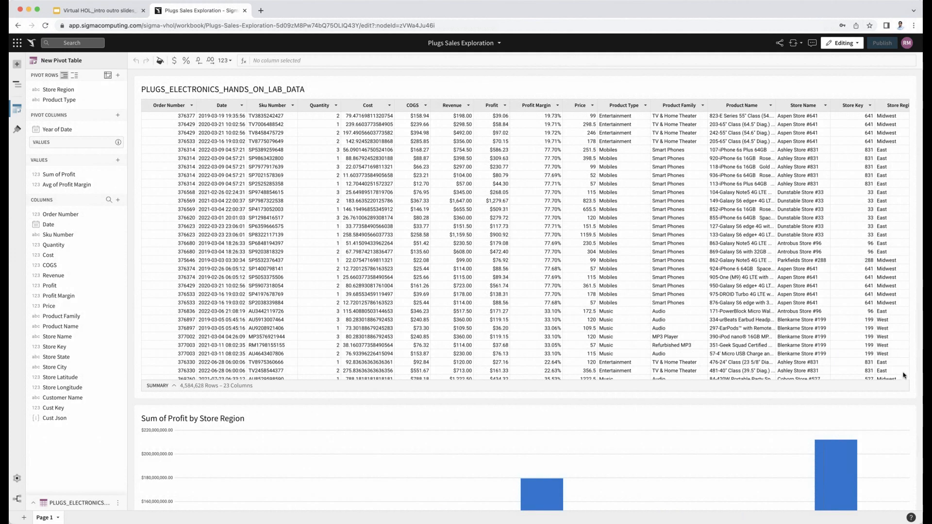
- Move the Sum of Profit by Store Region bar chart from Page 1 to a new page
scroll(915, 377, "down", 5)
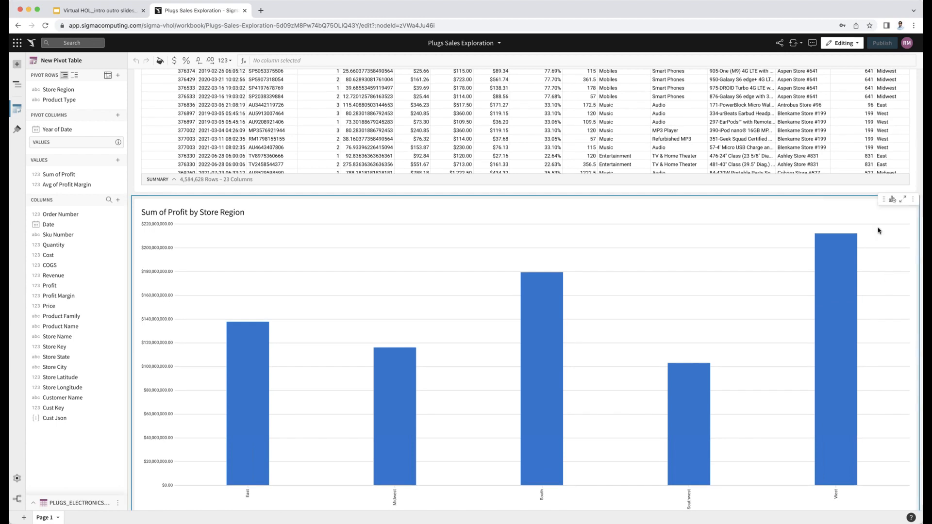
left_click(913, 200)
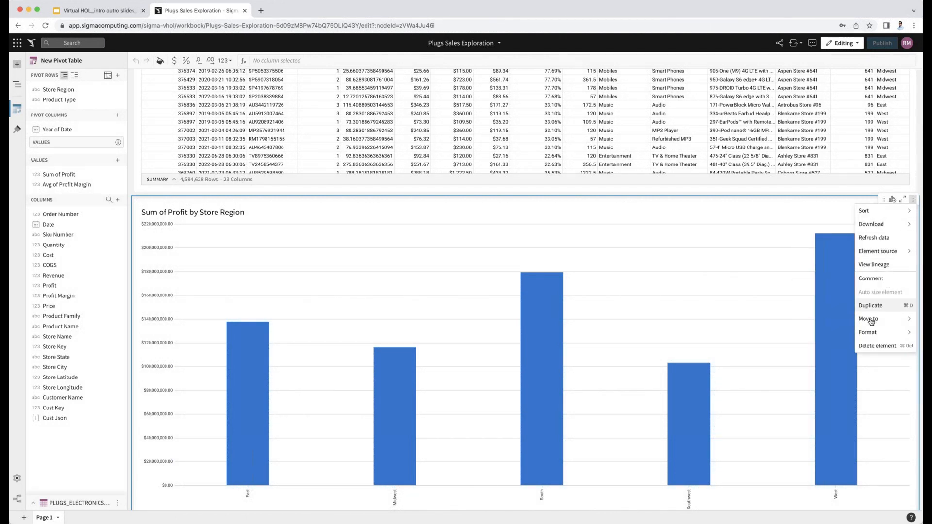
mouse_move(870, 320)
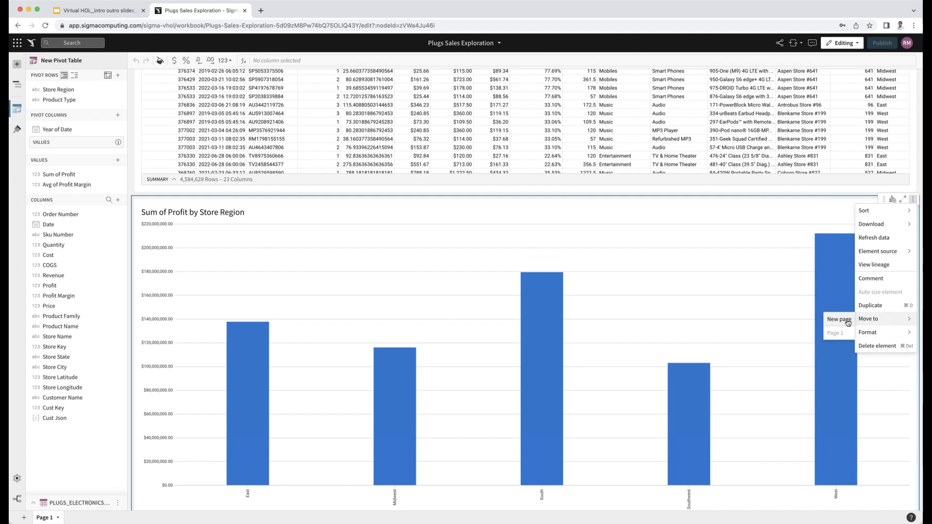
left_click(847, 321)
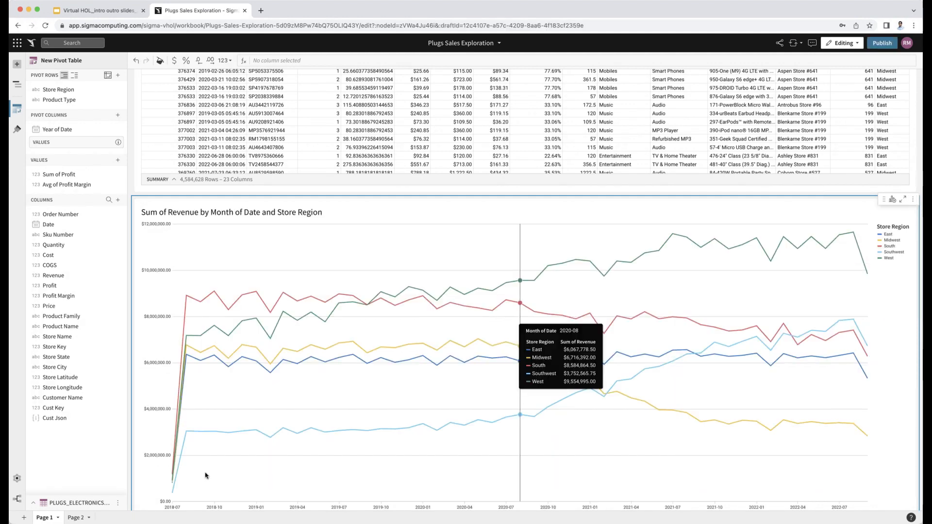
- Open Page 2 and rename it Sales Performance
left_click(75, 517)
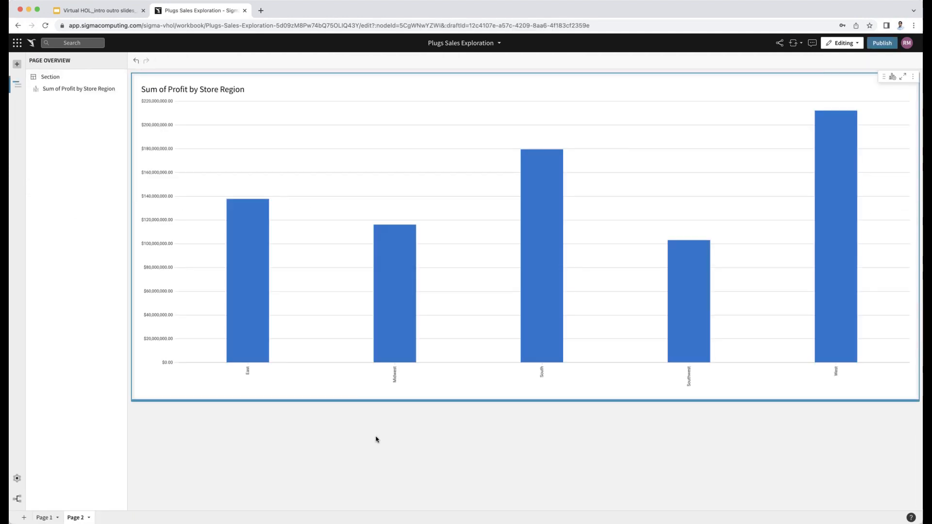
left_click(380, 442)
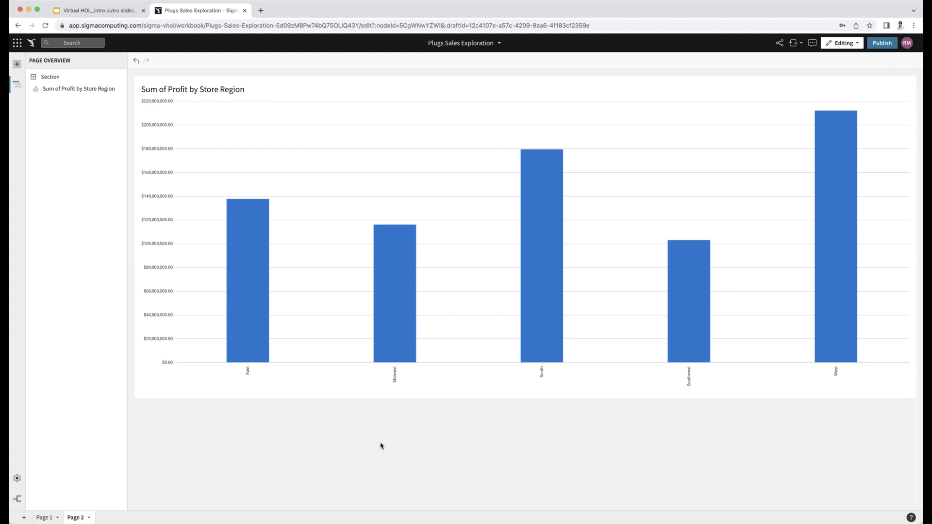
left_click(89, 518)
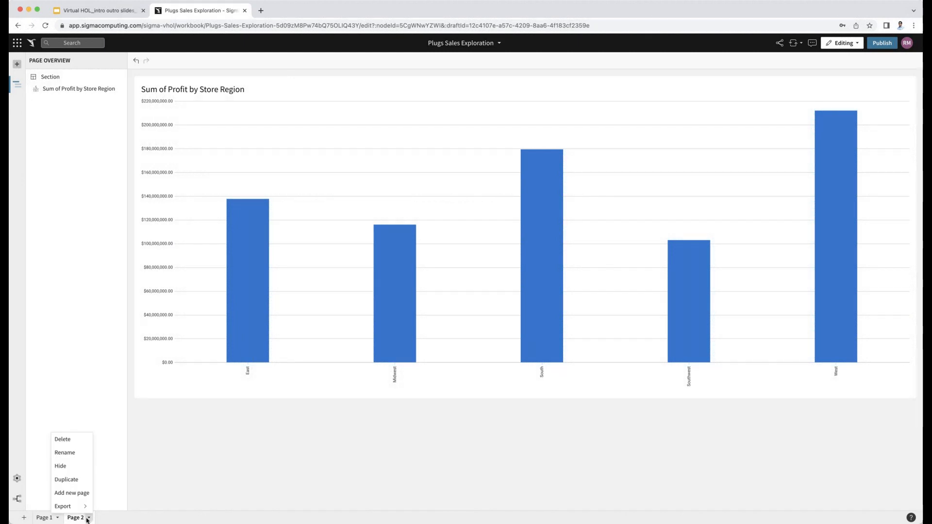
left_click(77, 453)
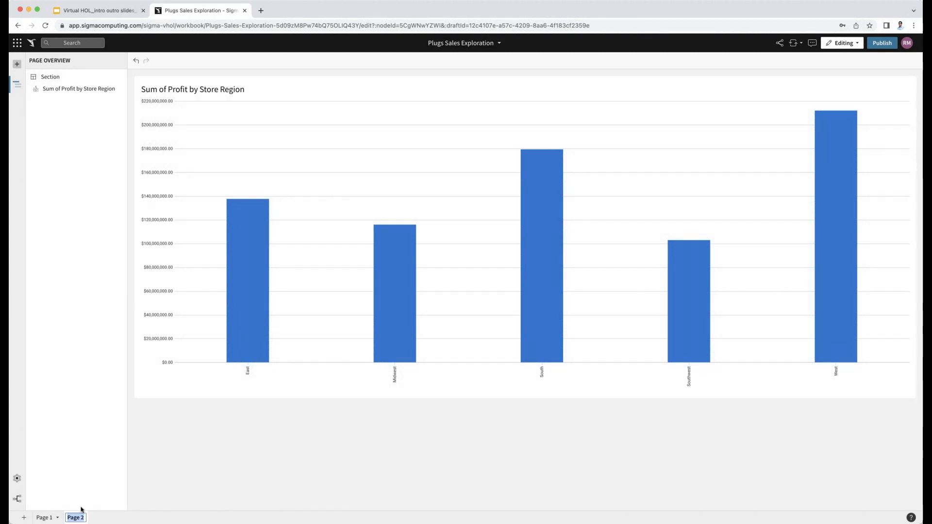
type("S")
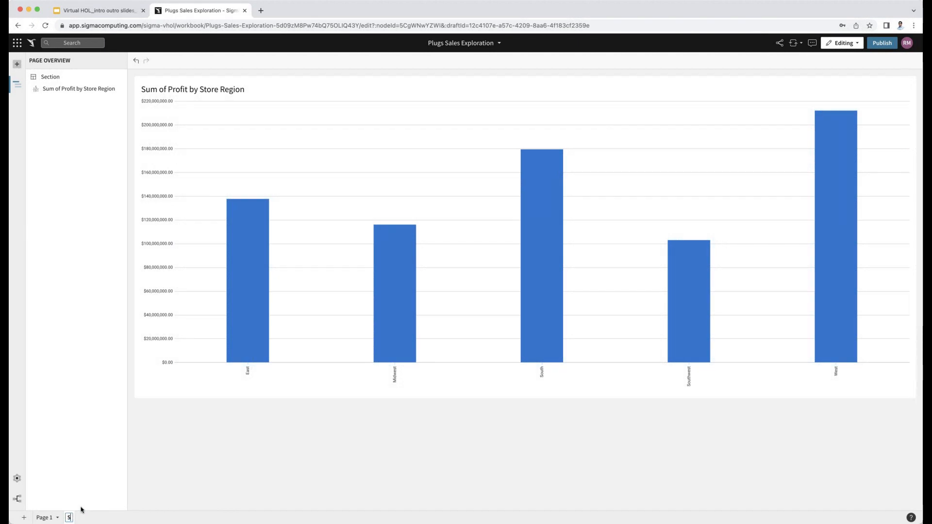
type("ales Performanc")
type("e")
key("Return")
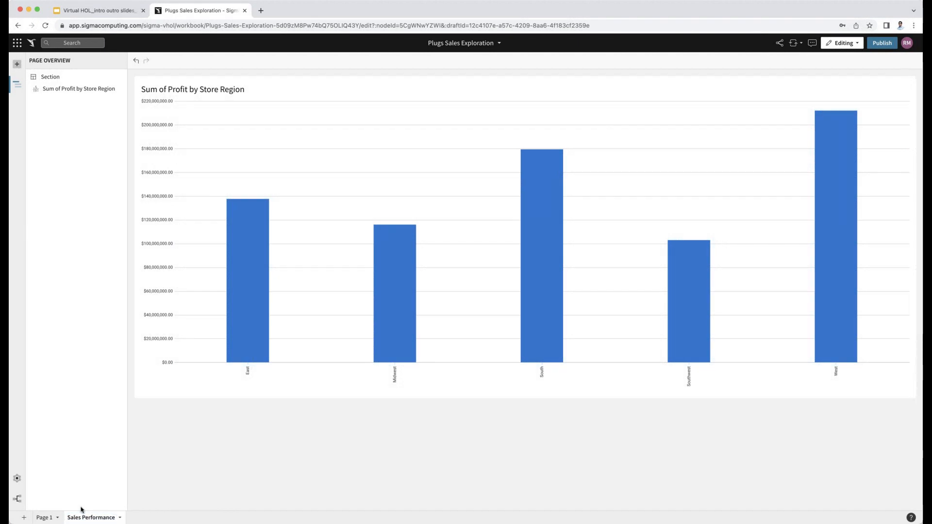
- Return to Page 1 and rename it Data
left_click(45, 518)
left_click(57, 517)
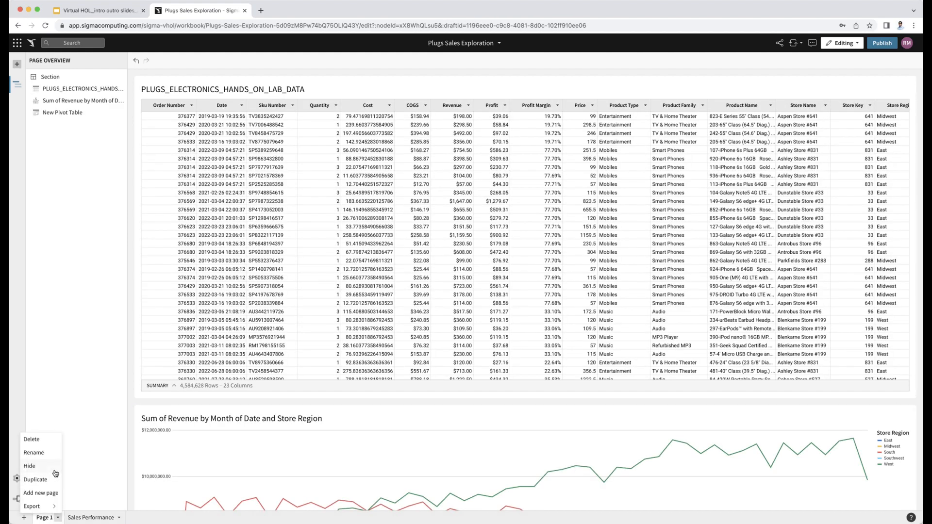
left_click(46, 452)
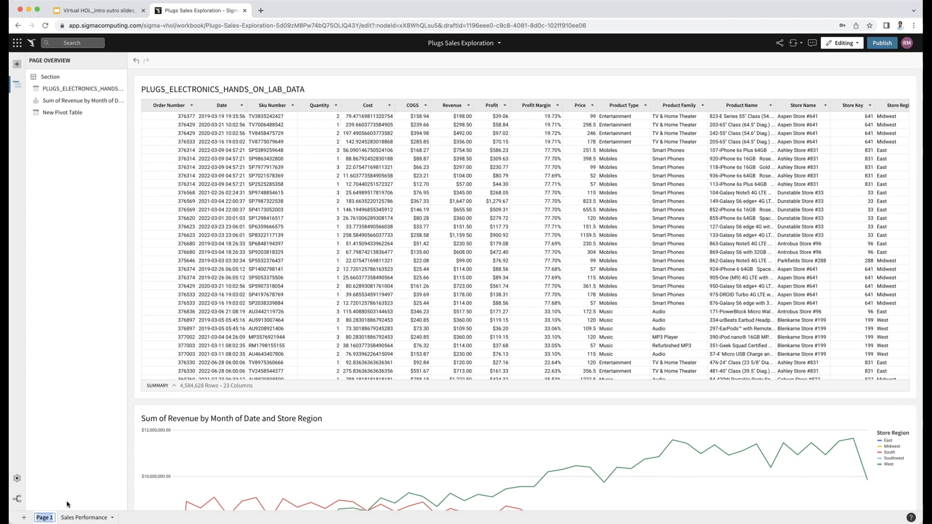
type("Data")
key("Return")
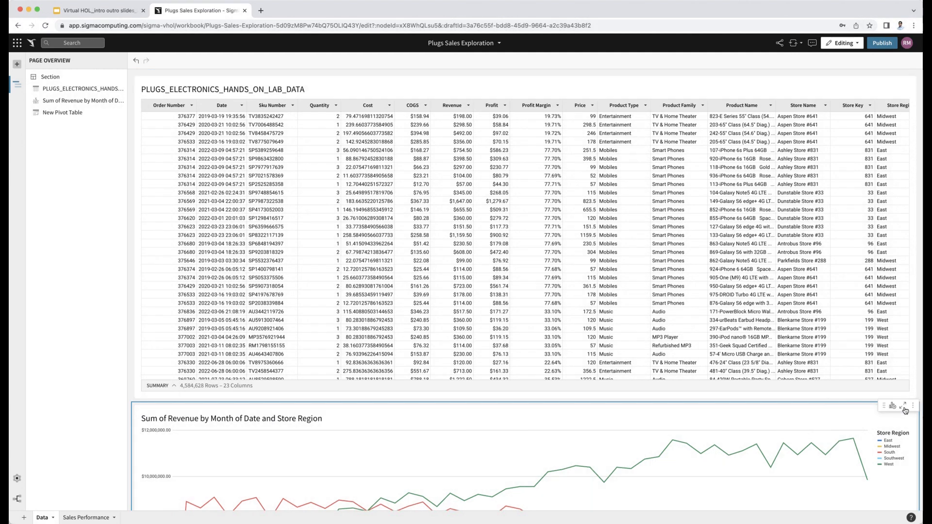
- Move the Sum of Revenue by Month of Date and Store Region line chart to the Sales Performance page
scroll(904, 410, "down", 2)
scroll(904, 410, "down", 2)
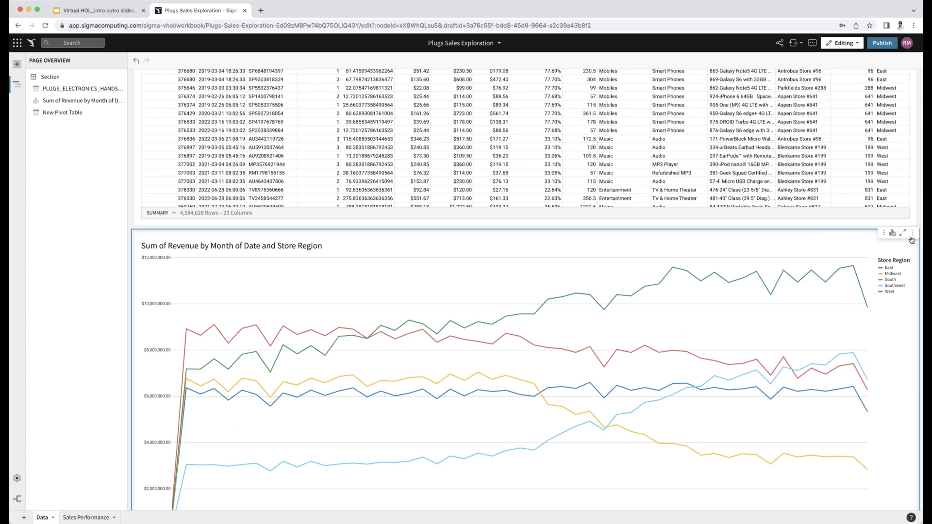
left_click(912, 232)
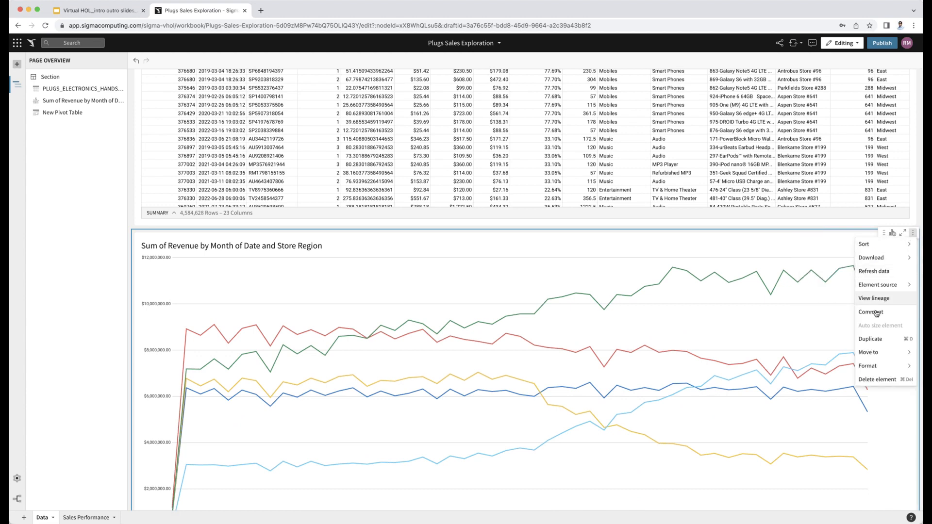
mouse_move(871, 350)
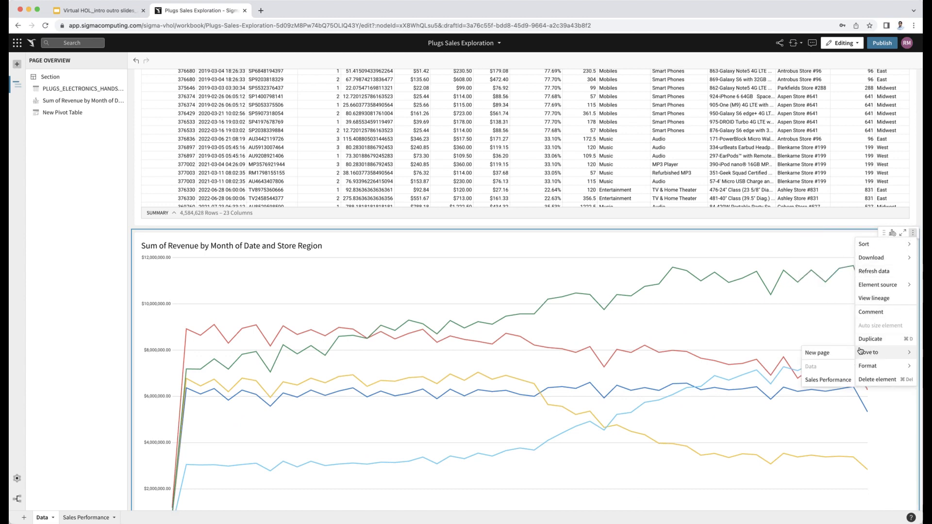
left_click(830, 380)
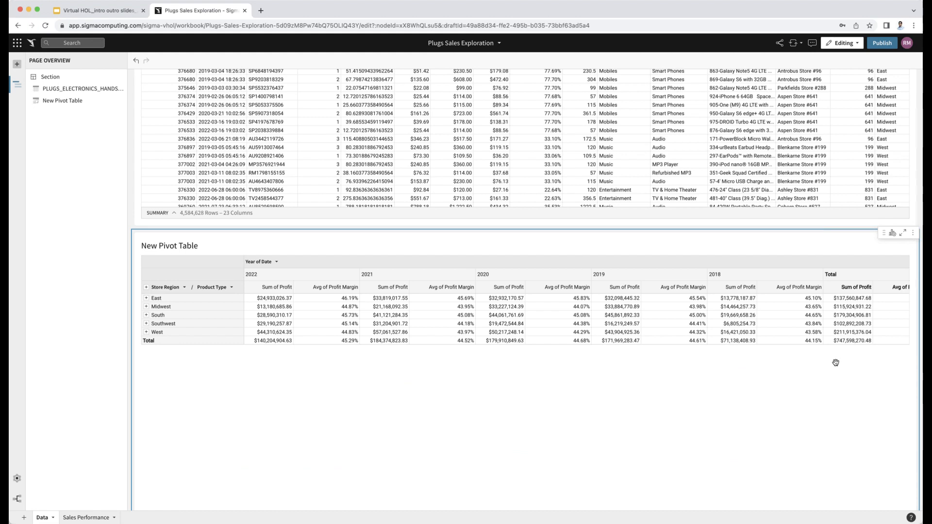
- Move the New Pivot Table element from the Data page to the Sales Performance page
left_click(912, 233)
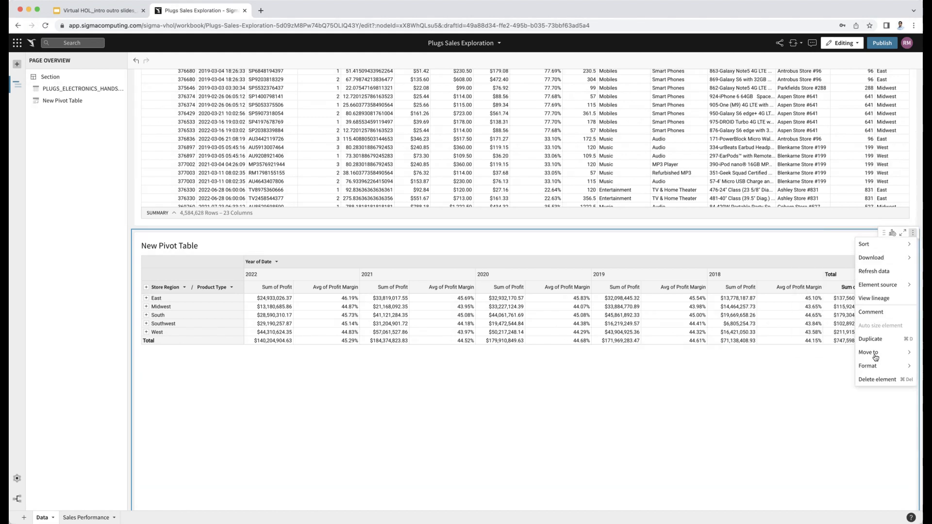
mouse_move(874, 354)
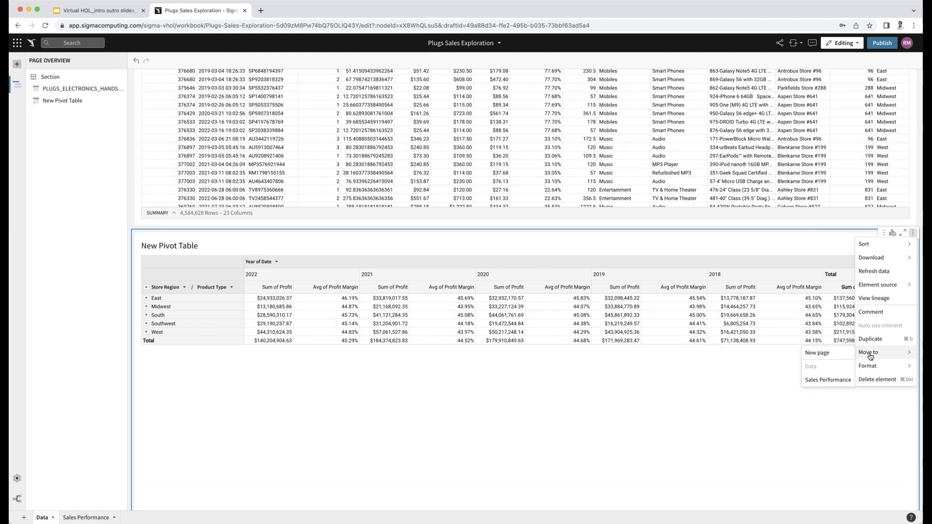
left_click(835, 380)
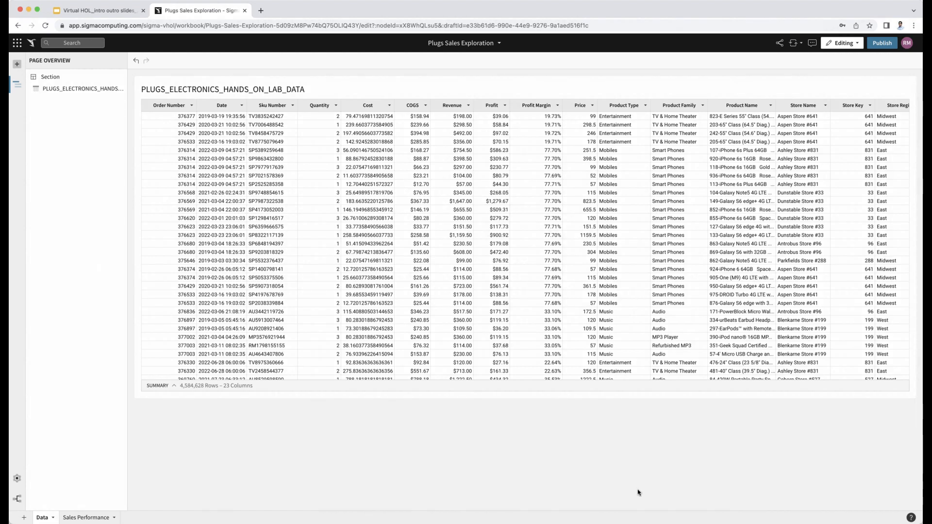
- On the Sales Performance page, place the revenue line chart side by side with the profit bar chart, above the pivot table
left_click(84, 518)
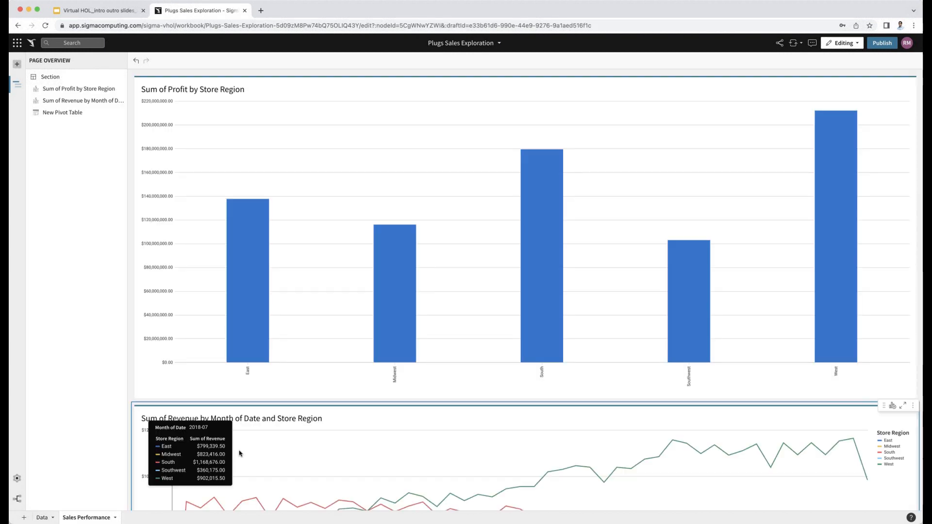
scroll(435, 408, "down", 10)
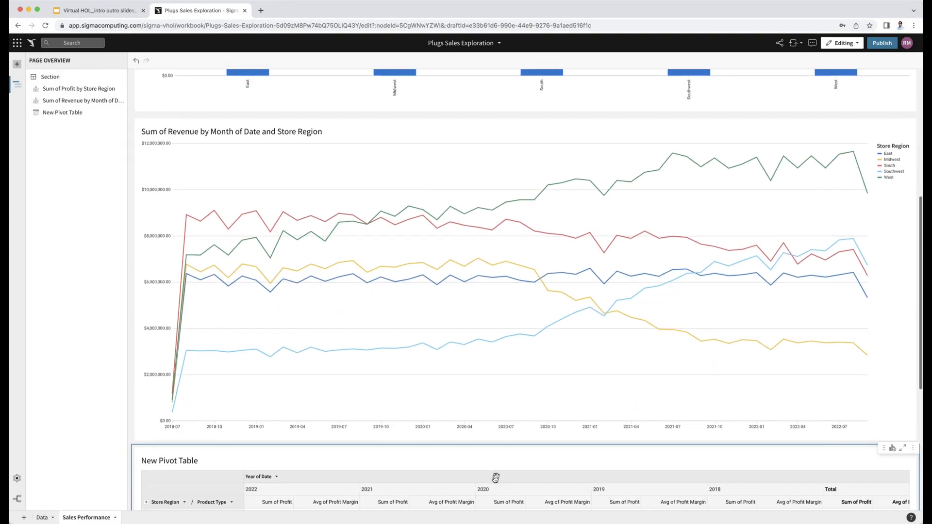
scroll(493, 476, "up", 10)
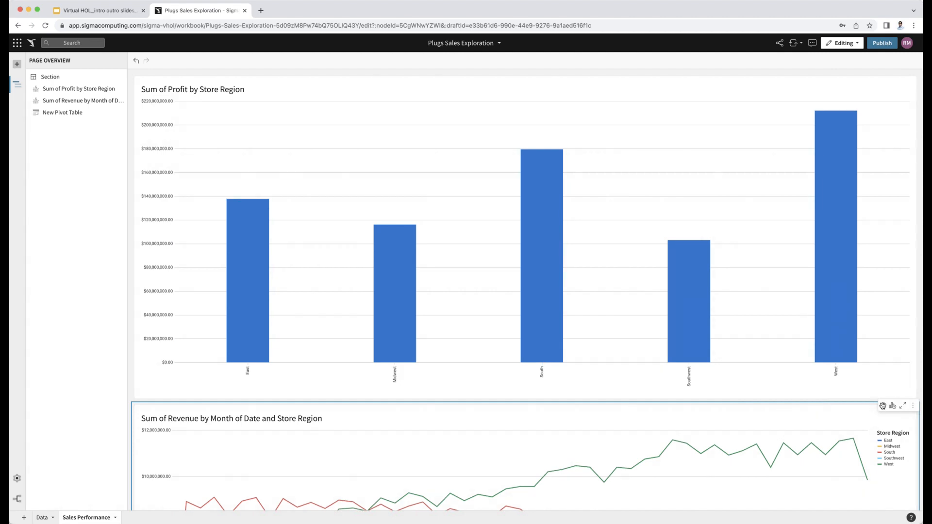
left_click(882, 406)
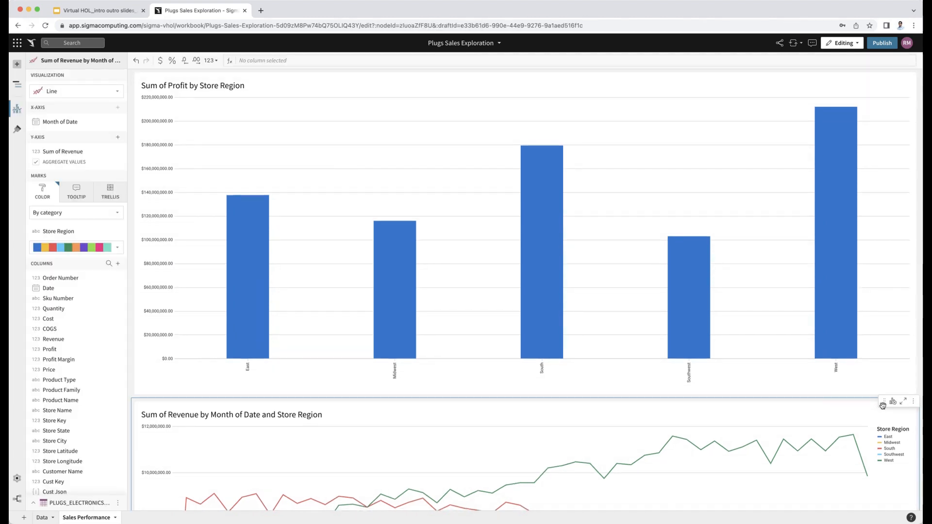
left_click_drag(882, 403, 897, 311)
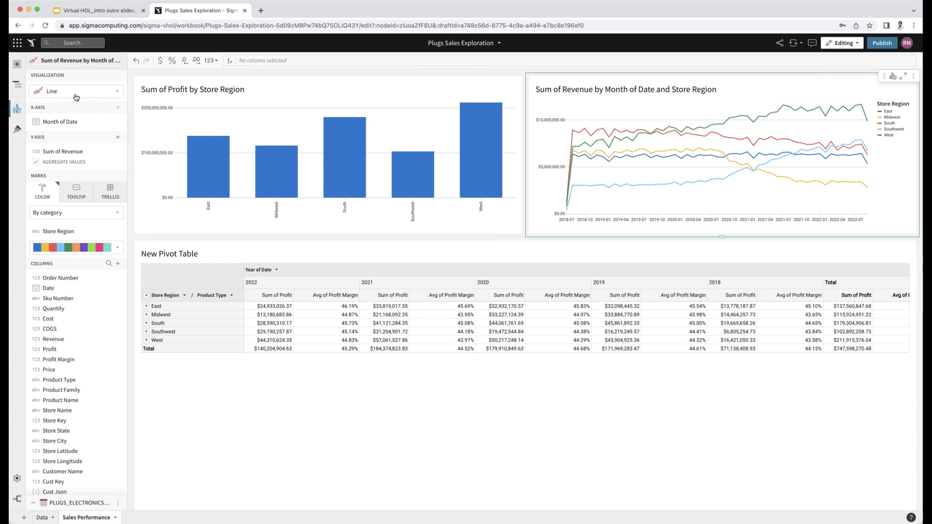
- Add a text element to the Sales Performance page
left_click(18, 65)
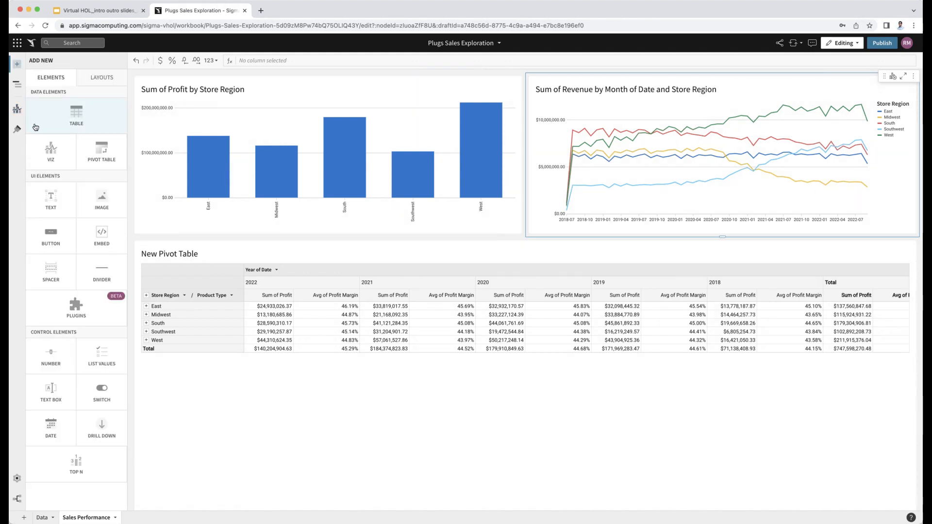
left_click(59, 201)
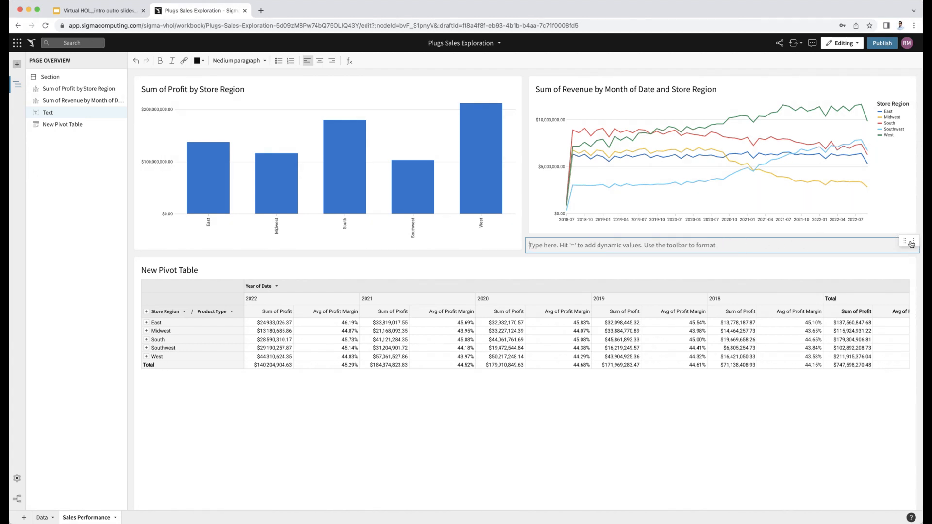
- Place the empty text element above both charts and make it a medium heading reading "Sales Performance"
left_click_drag(905, 242, 535, 73)
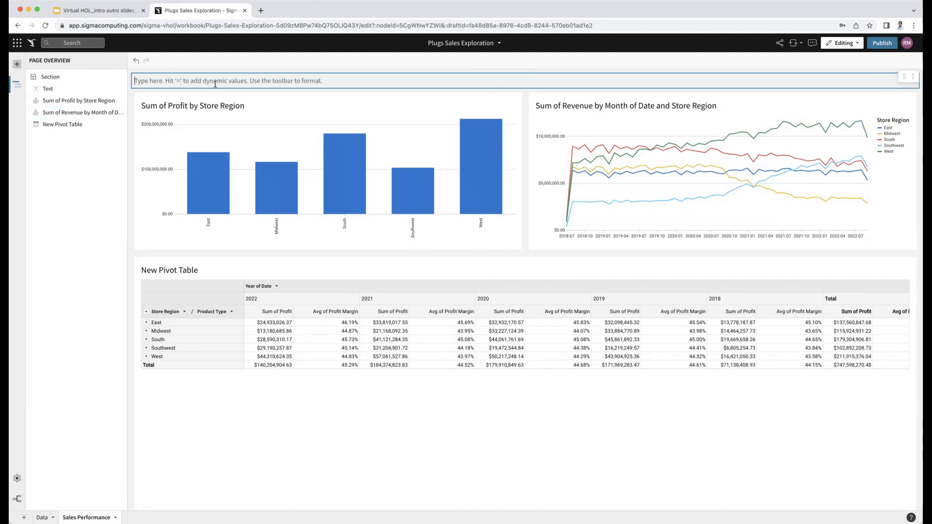
left_click(201, 77)
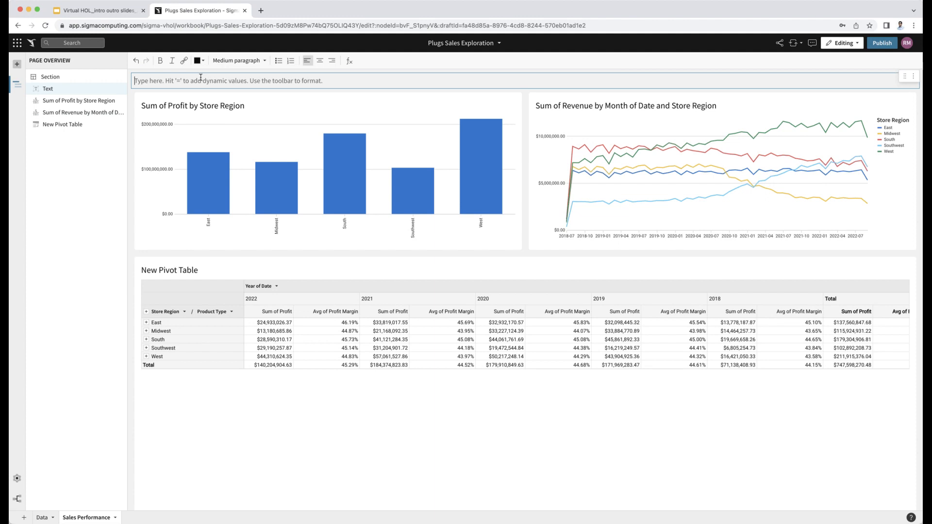
left_click(226, 61)
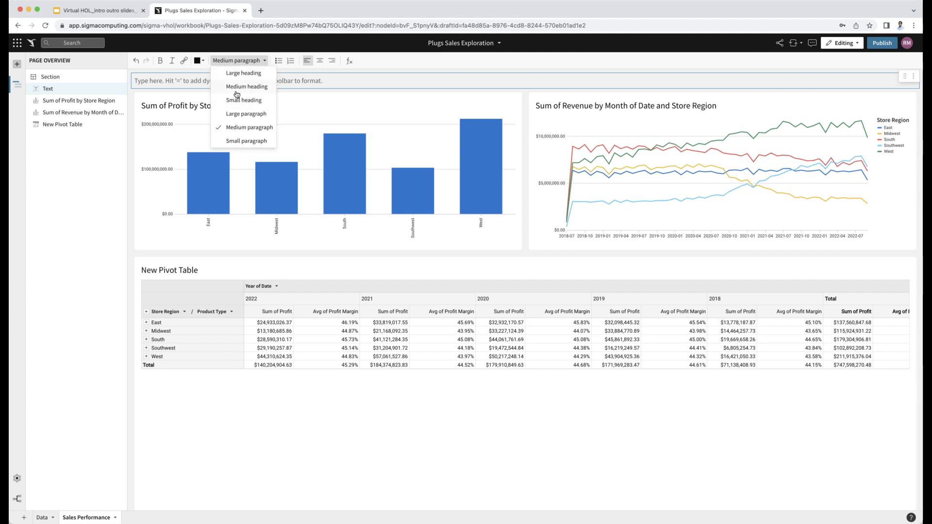
left_click(233, 86)
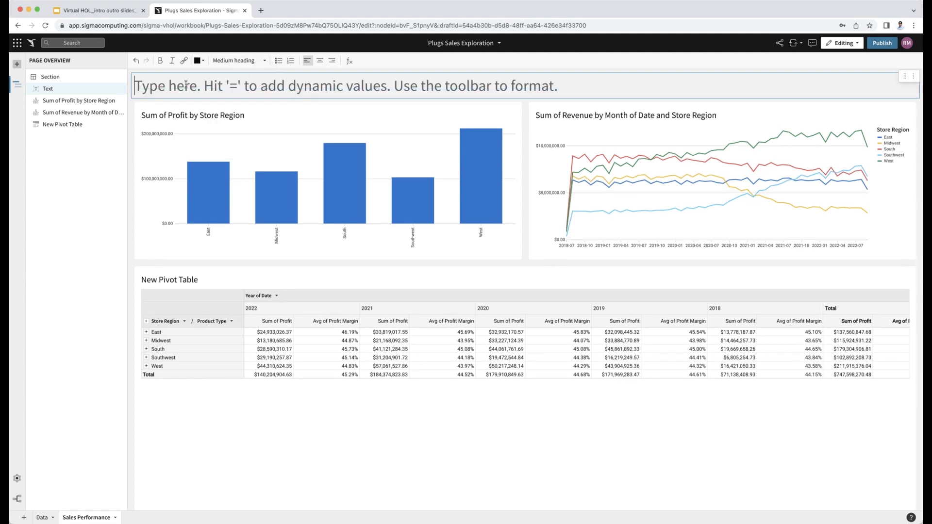
type("Sales Per")
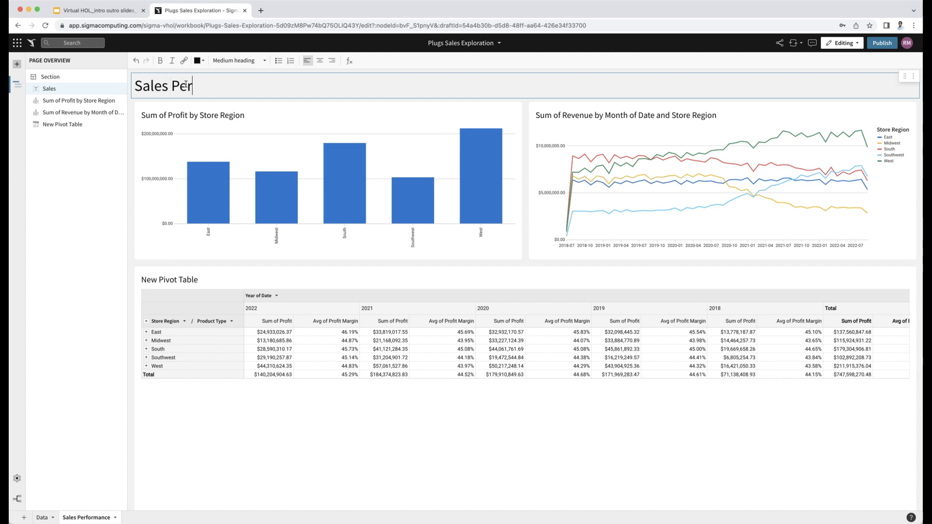
type("formance")
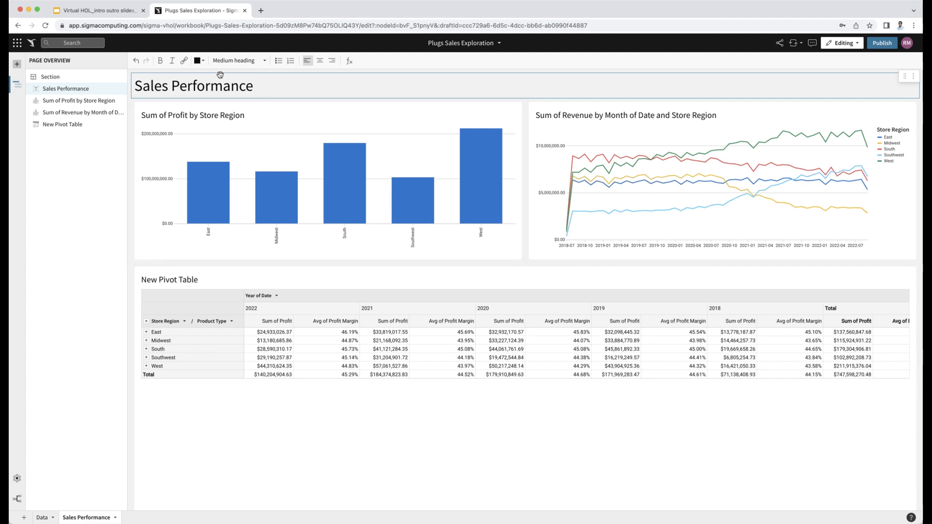
- Add a text element below the heading reading "This Dashboard is used to explore our regional Sales Performance"
left_click(20, 68)
left_click(20, 68)
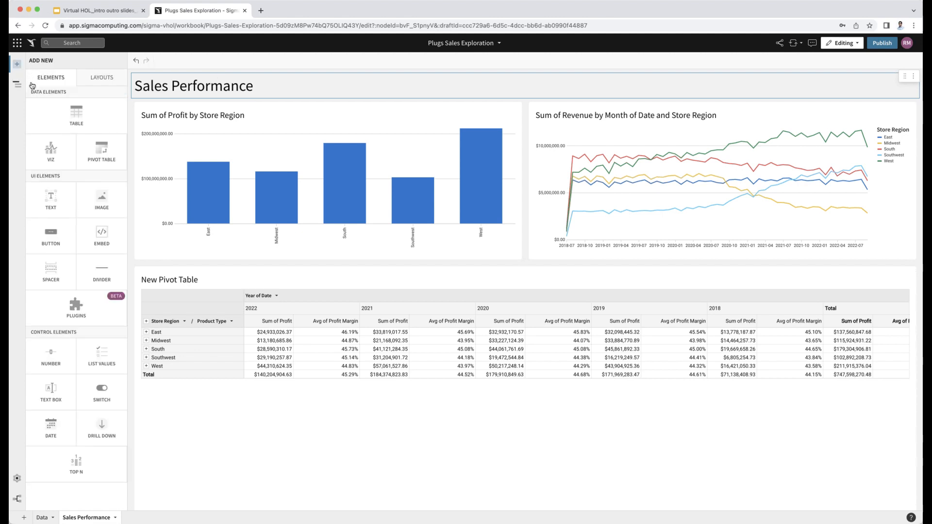
left_click(55, 206)
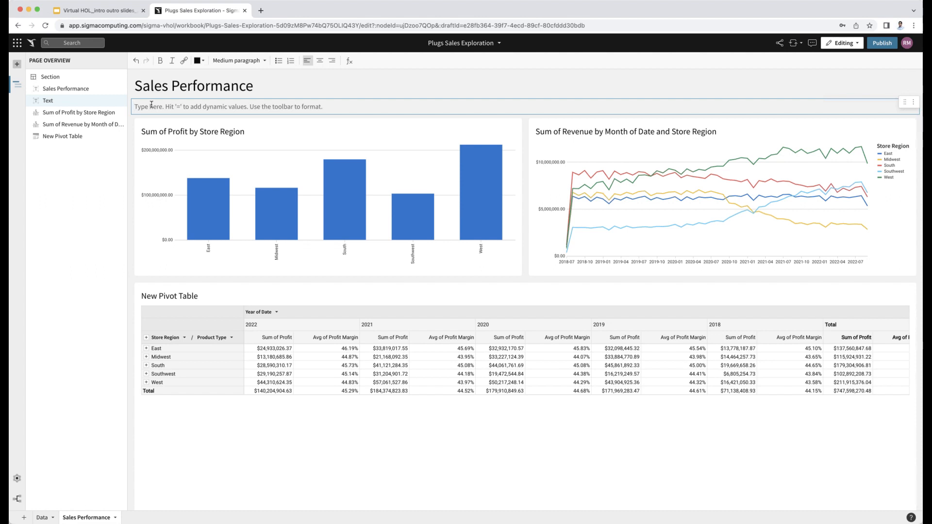
type("This")
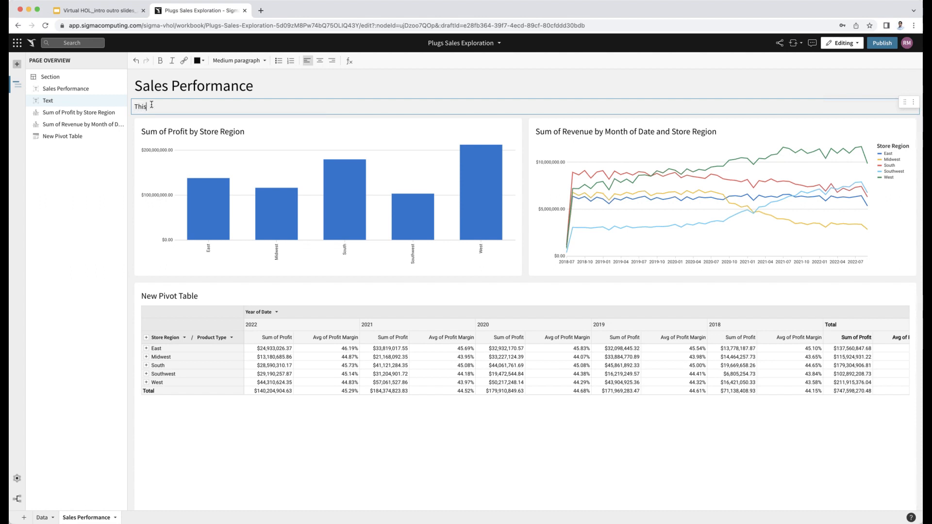
type(" Dashboard is")
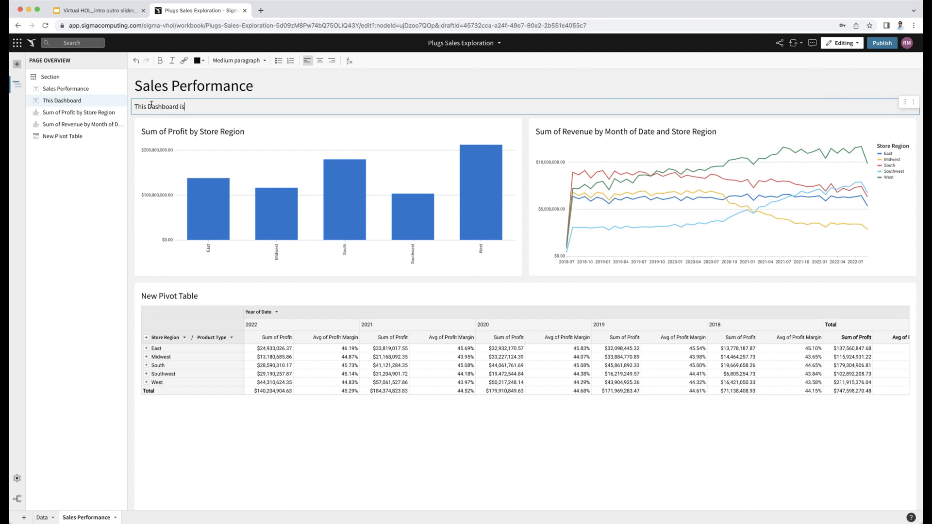
type(" used to explore")
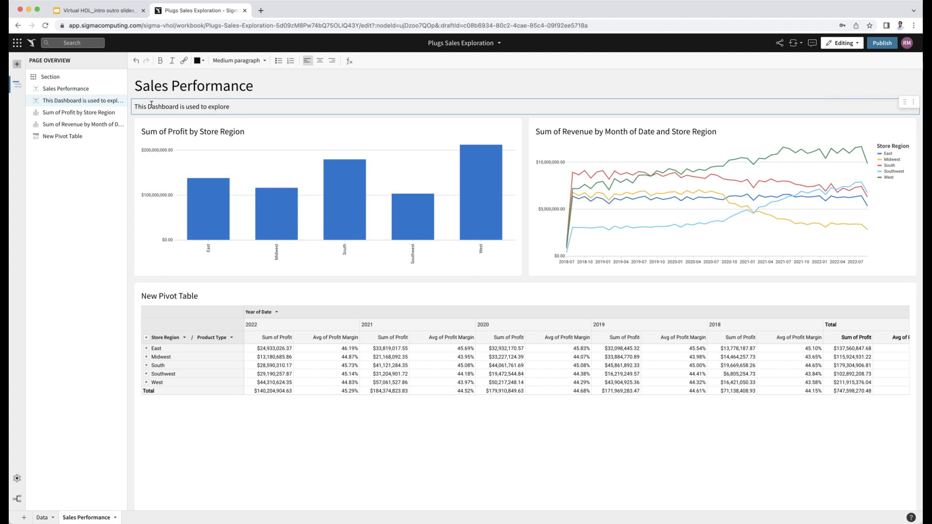
type(" our regional Sales Per")
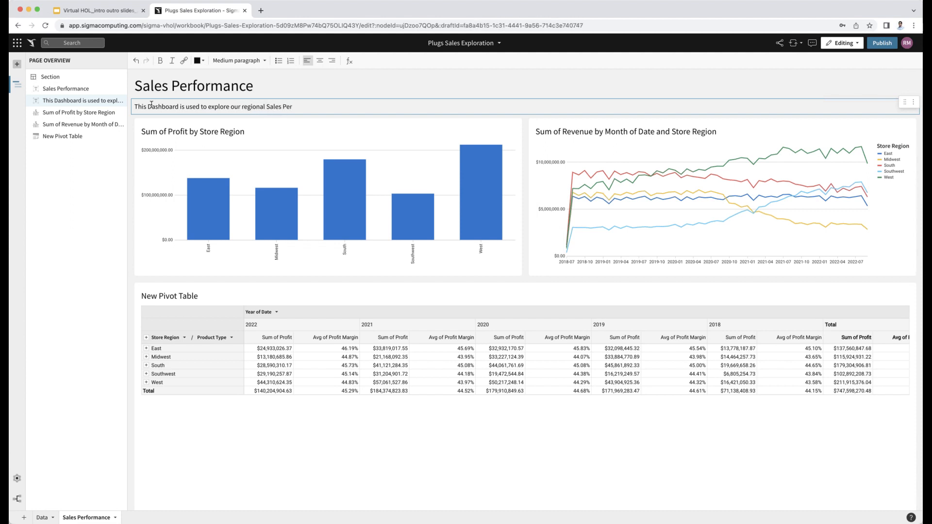
type("formance")
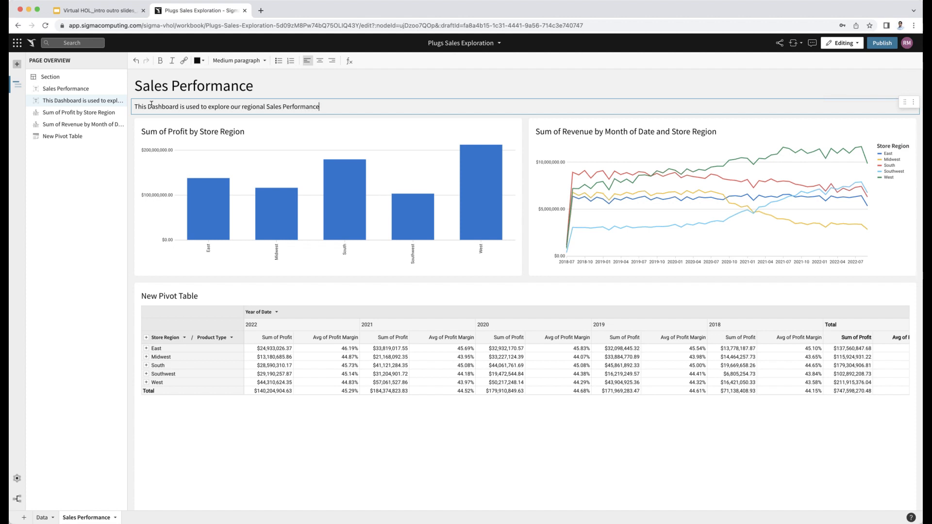
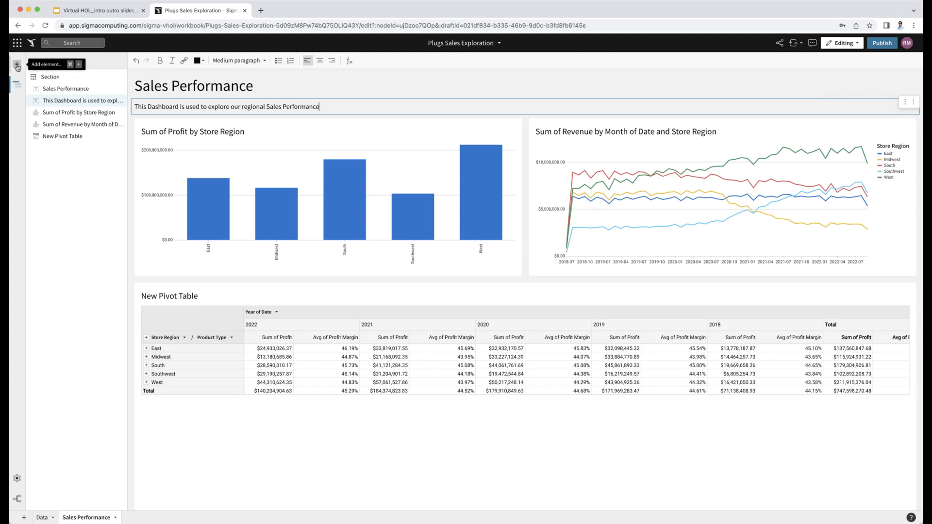
- Add a date control below the description text and set its control ID to Date-Range
left_click(17, 66)
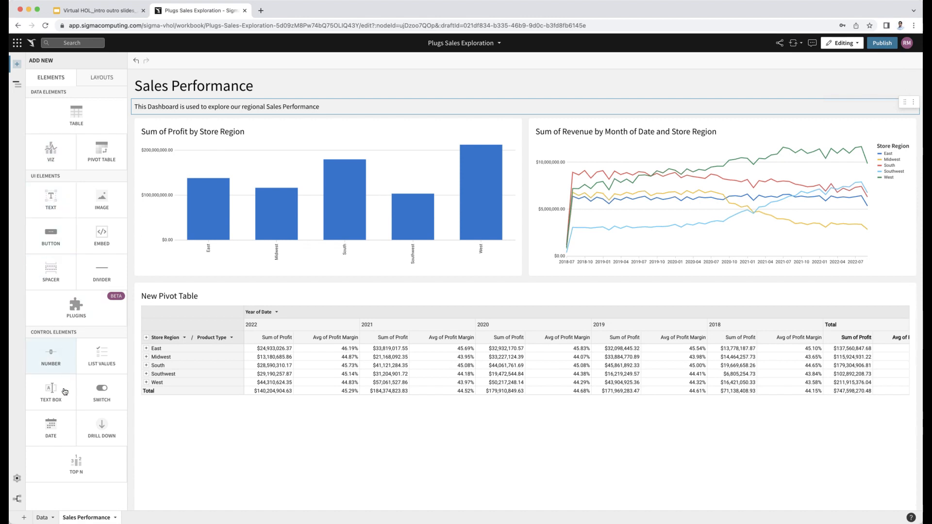
left_click(64, 425)
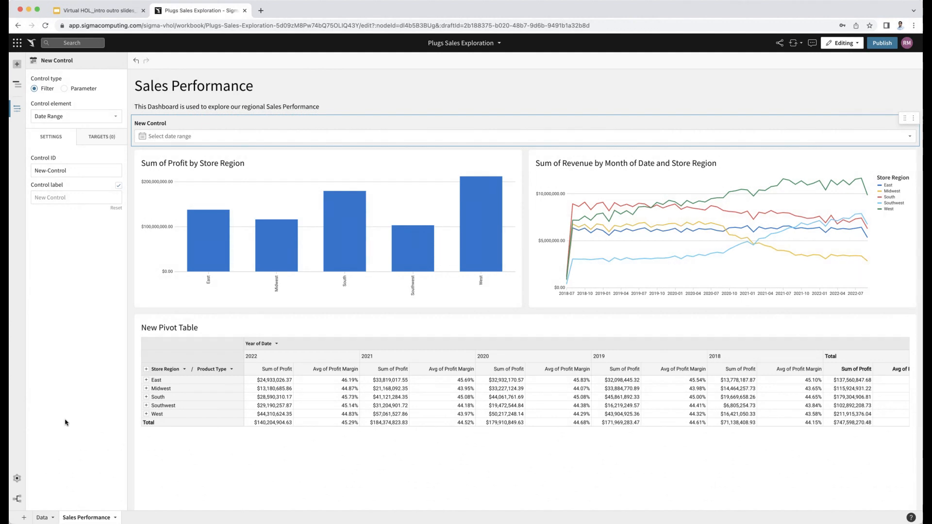
double_click(73, 173)
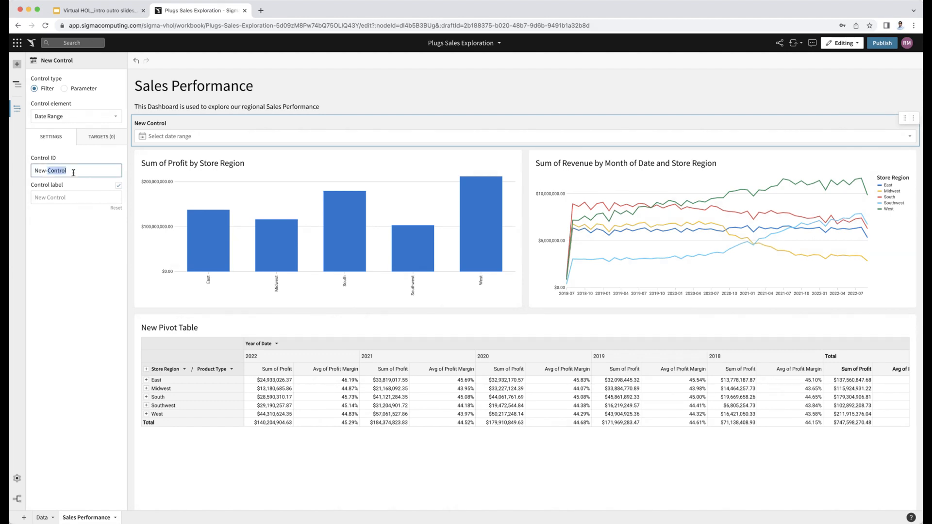
key("ctrl+a")
type("Date-Range")
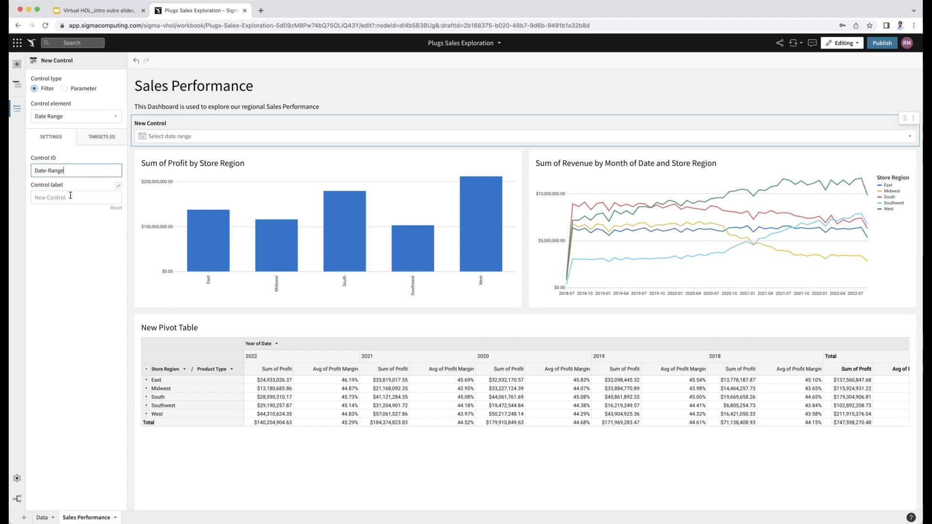
left_click(71, 195)
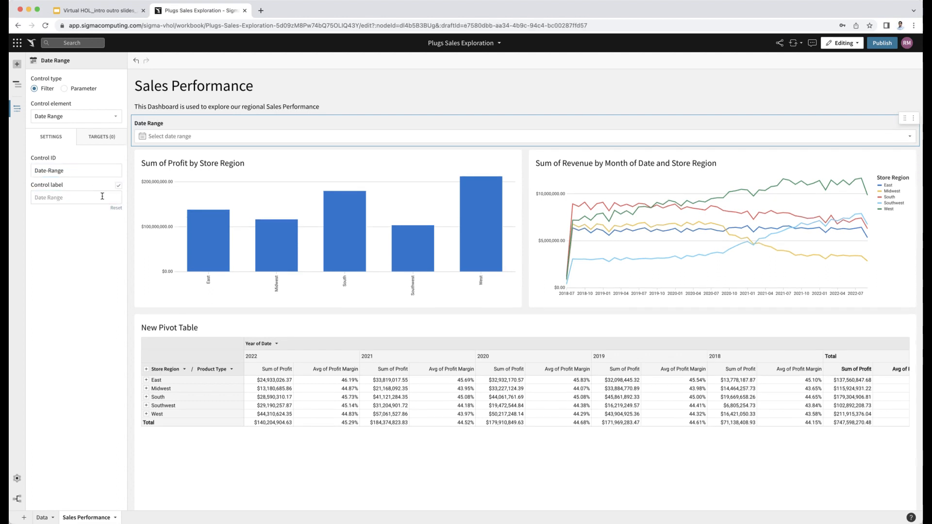
- Set the date control's label to "Select a Date Range"
left_click(100, 197)
type("Se")
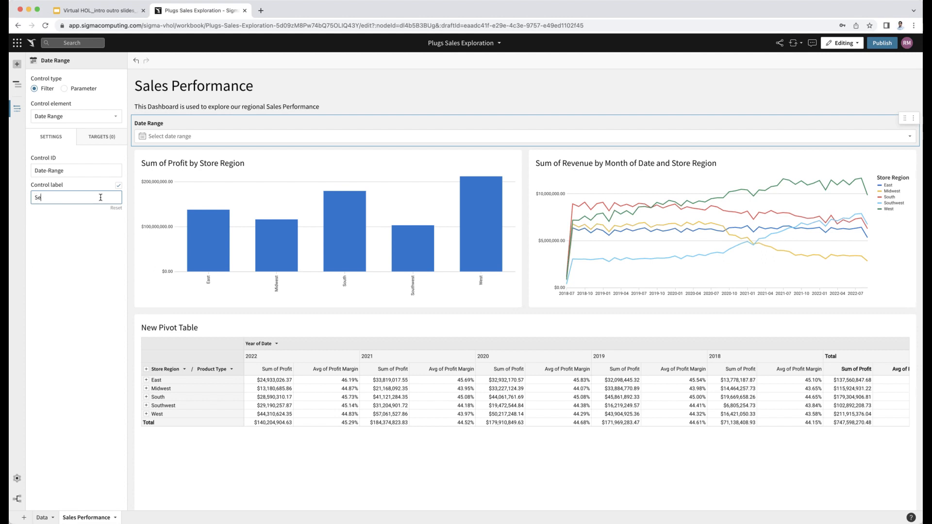
type("lect a Date Range")
key("Return")
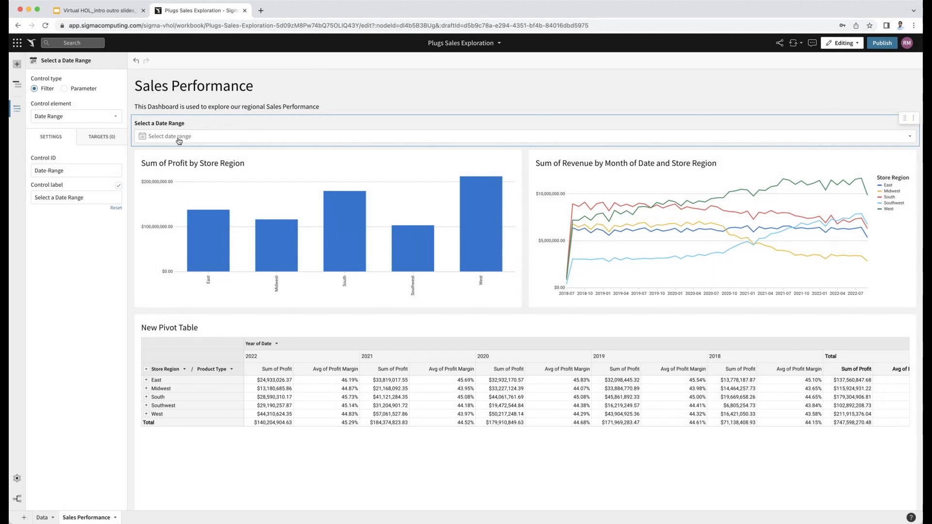
- Add the Sum of Profit by Store Region chart as a target of the date control, filtering on the Date column
left_click(110, 139)
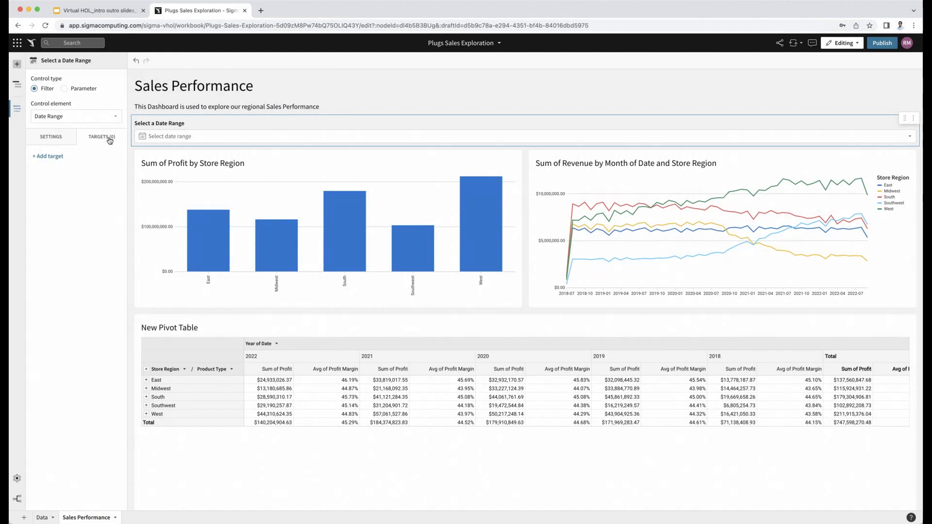
left_click(60, 159)
mouse_move(108, 209)
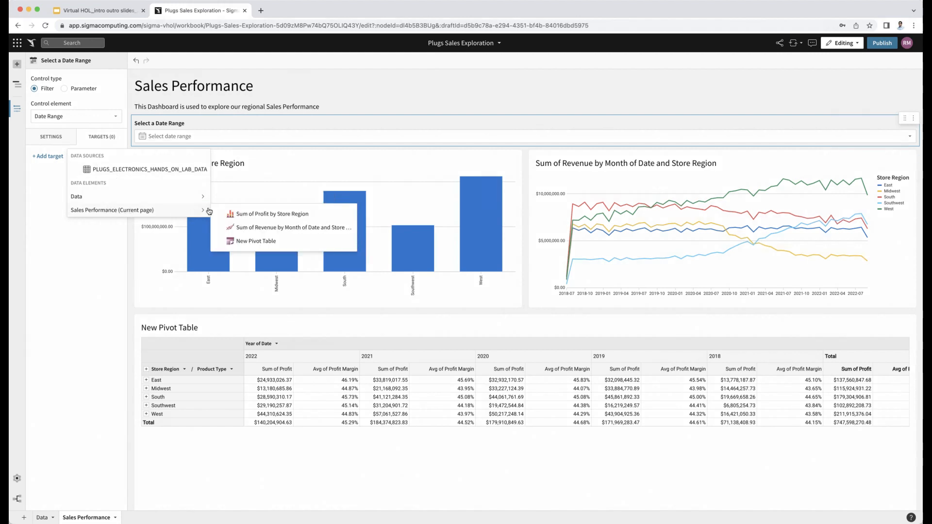
left_click(252, 214)
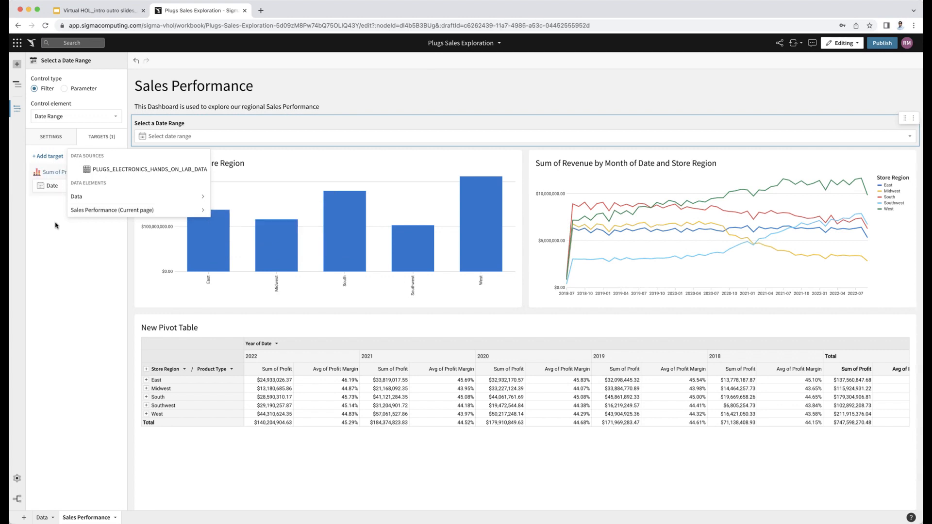
left_click(62, 223)
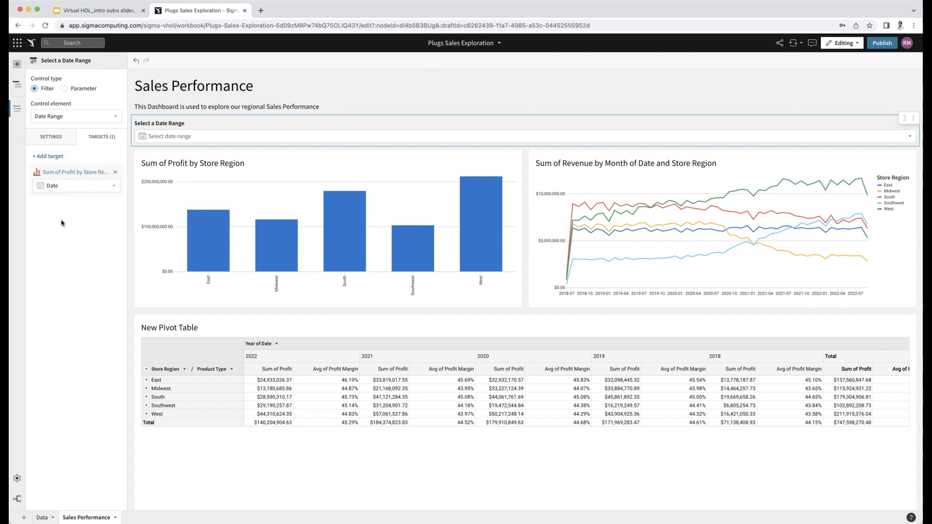
left_click(74, 190)
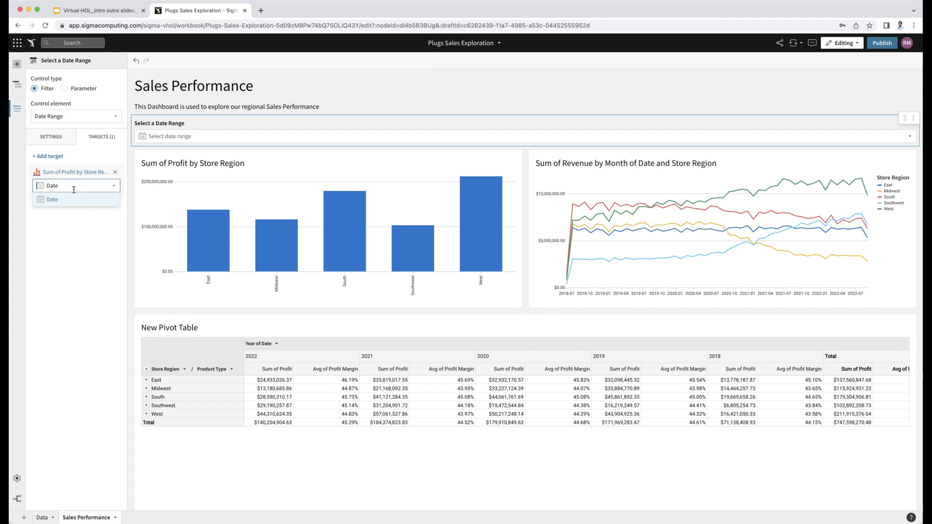
left_click(74, 190)
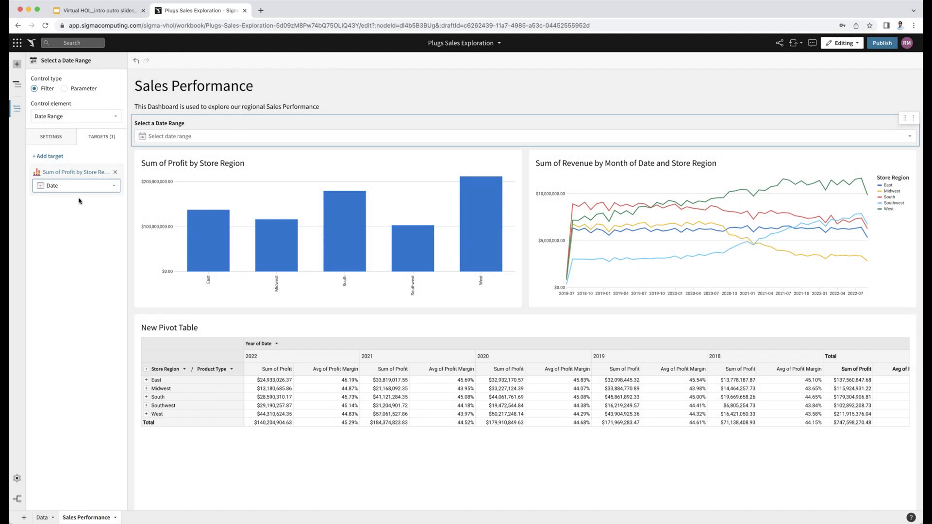
- Add the Sum of Revenue by Month of Date and Store Region chart and the New Pivot Table as further targets of the date control
left_click(55, 157)
mouse_move(124, 210)
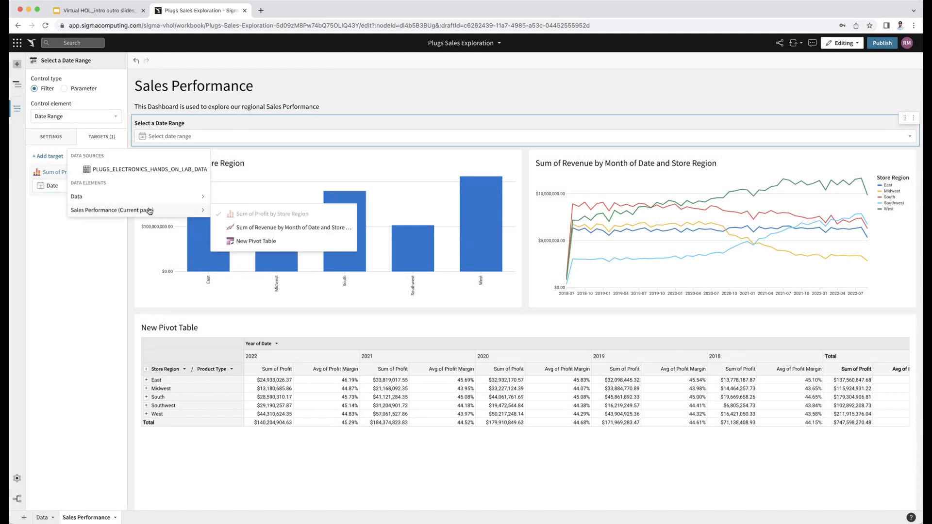
left_click(244, 228)
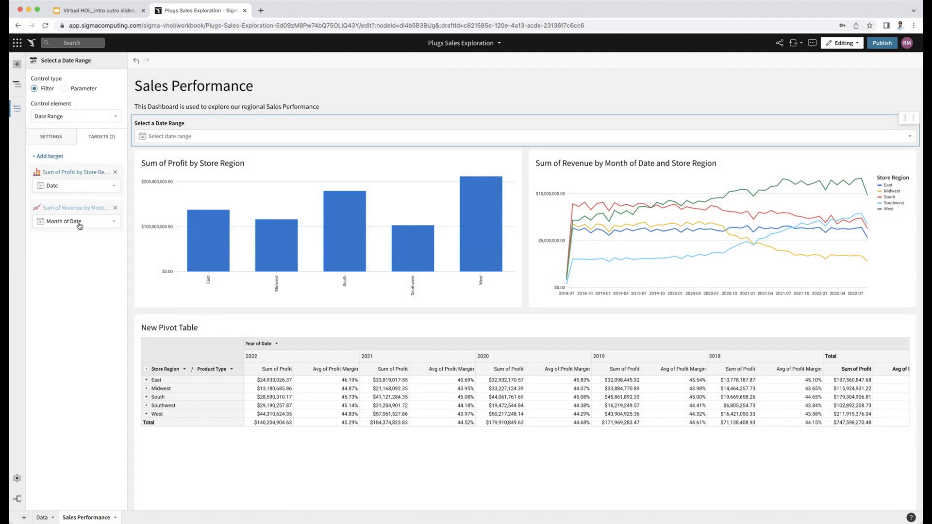
left_click(62, 157)
mouse_move(129, 209)
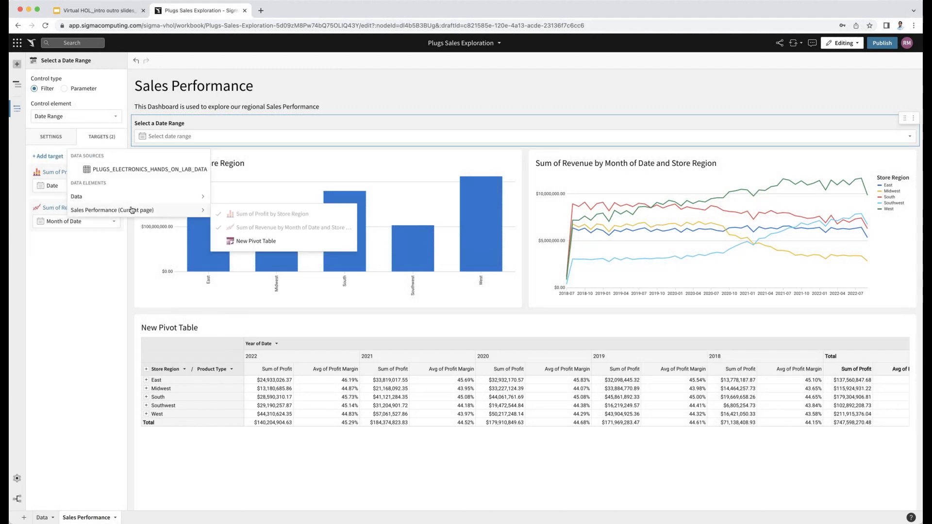
left_click(237, 241)
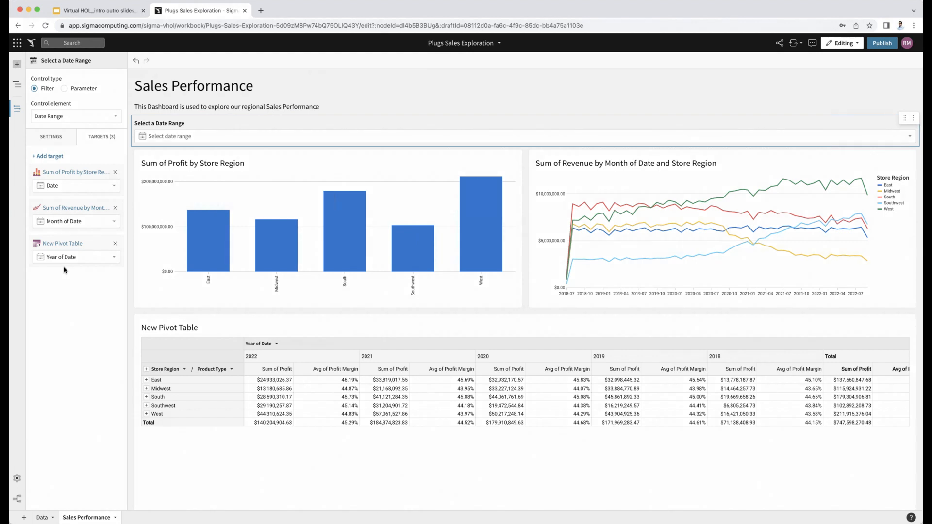
- Filter the dashboard with the date range control to the next 30 days
left_click(186, 138)
left_click(186, 137)
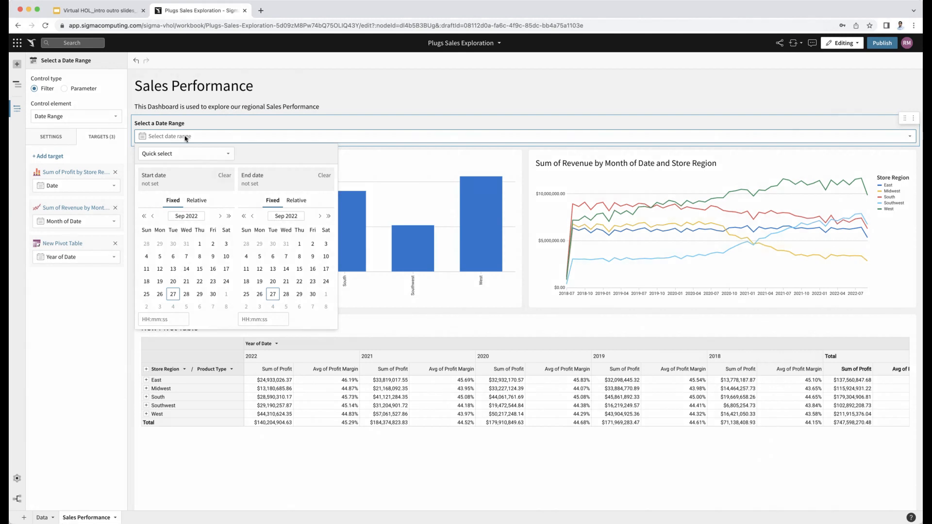
left_click(177, 157)
mouse_move(169, 183)
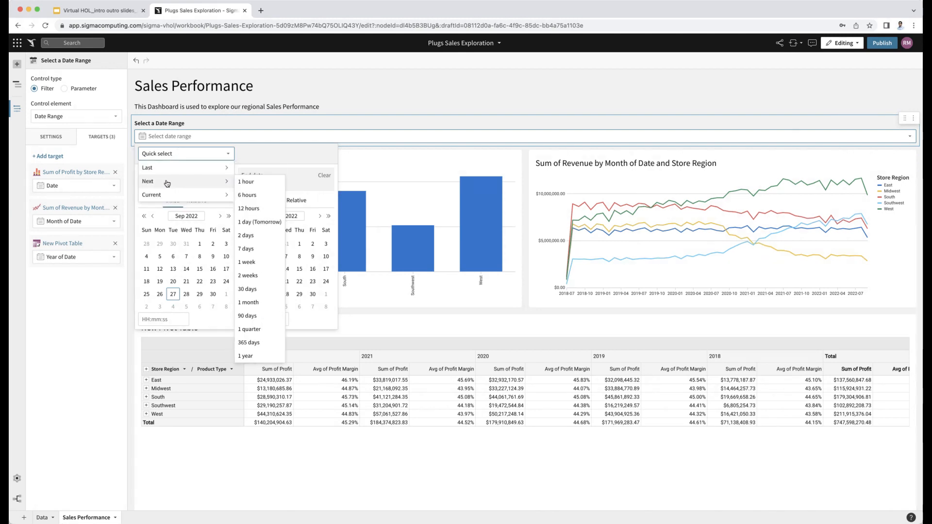
left_click(253, 288)
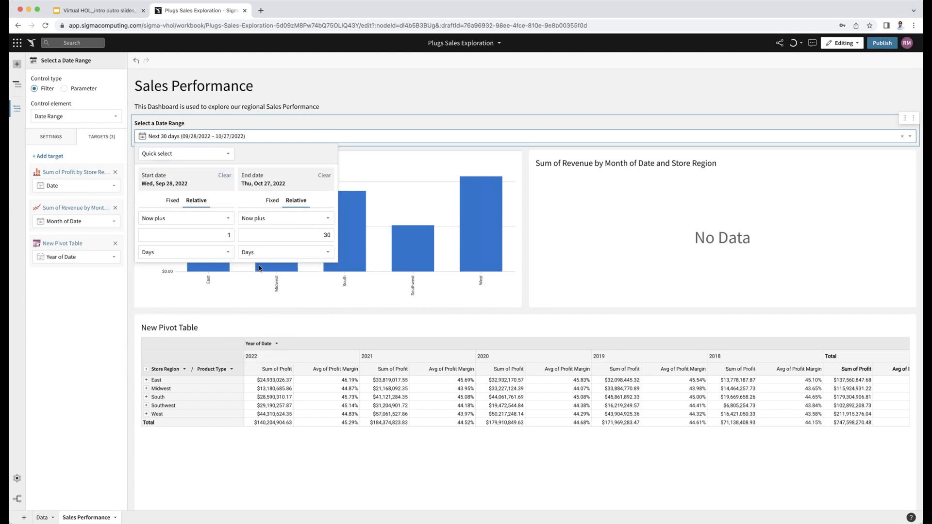
left_click(363, 78)
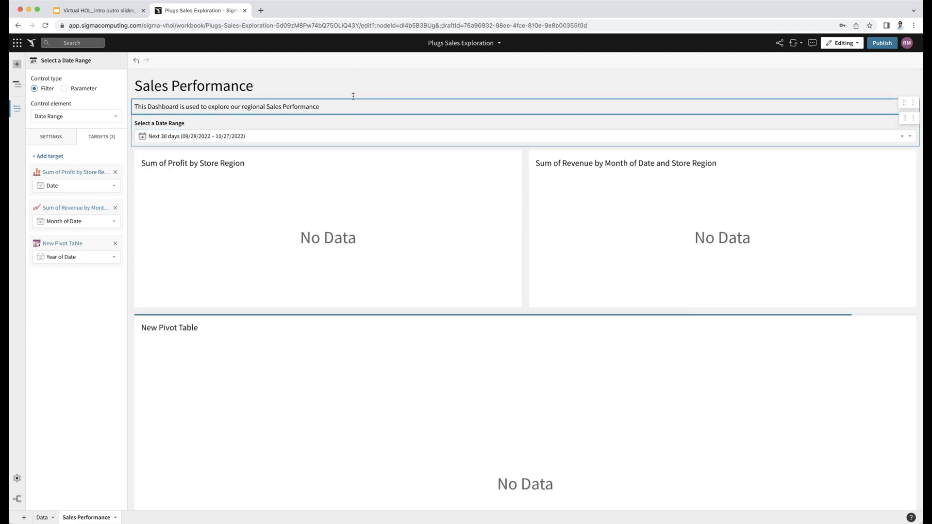
- Filter the dashboard with the date range control to the last 1 year, and clear the date selection again
left_click(306, 142)
left_click(220, 154)
mouse_move(213, 167)
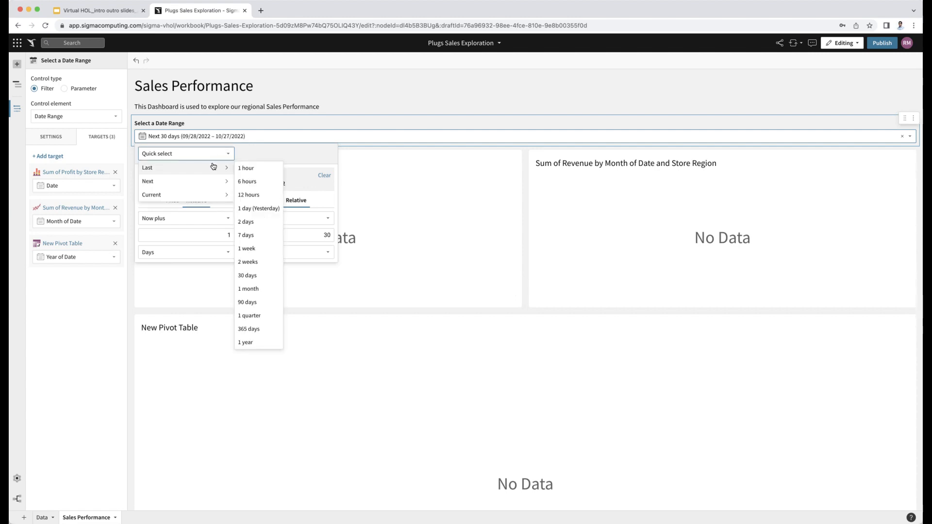
left_click(255, 343)
left_click(362, 90)
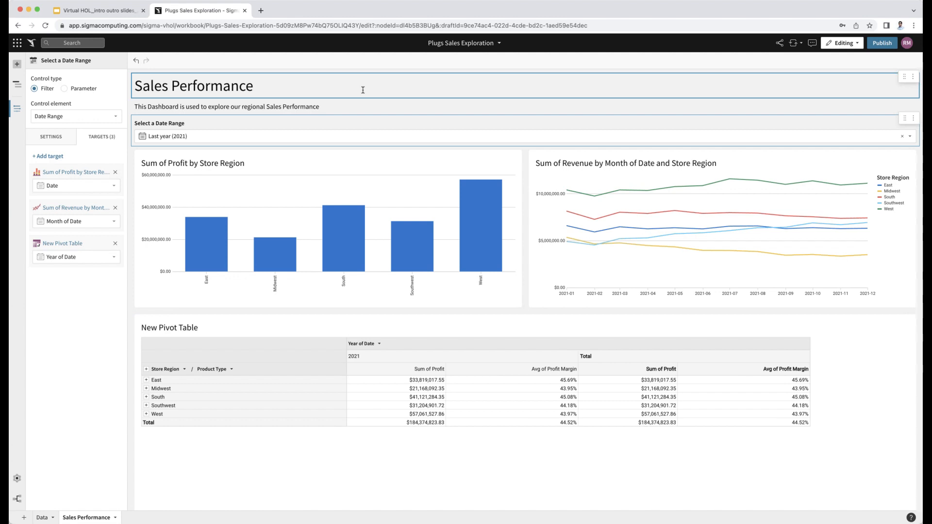
left_click(902, 137)
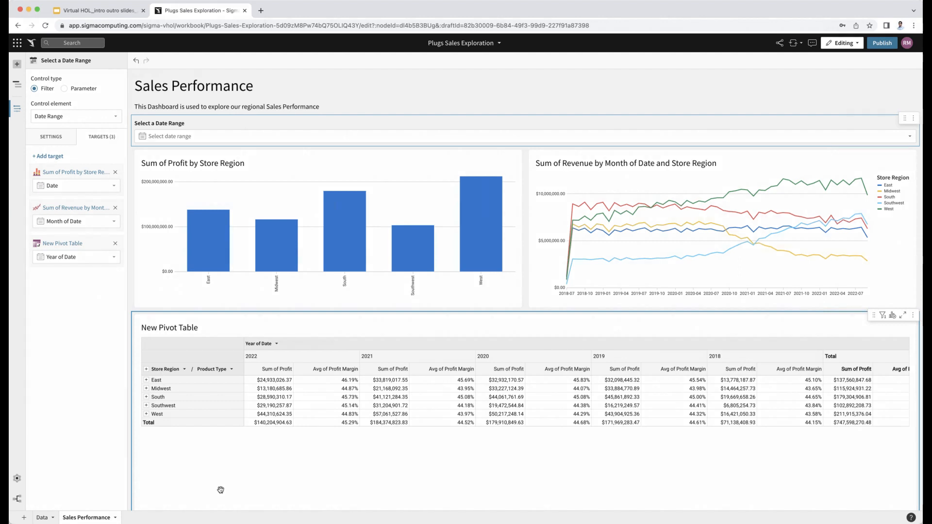
- Hide the Data page of the workbook and return to the Sales Performance page
left_click(42, 518)
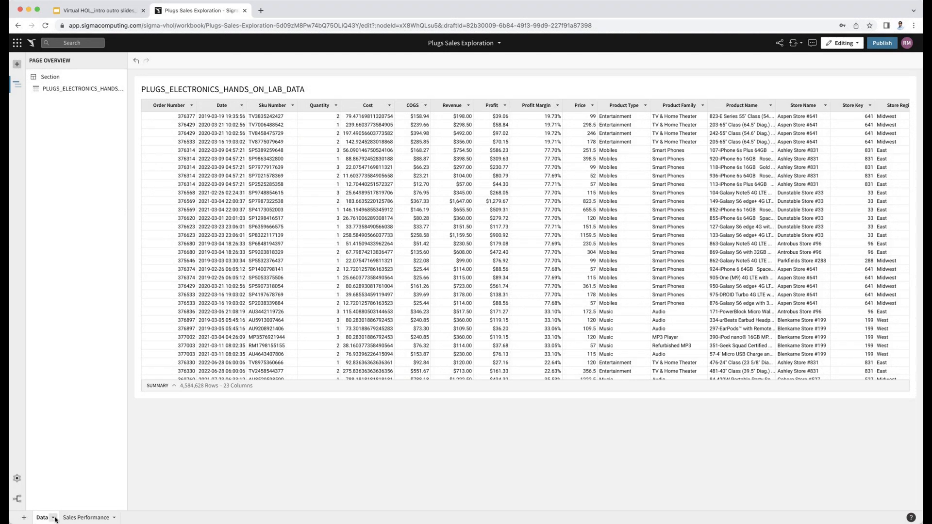
left_click(53, 518)
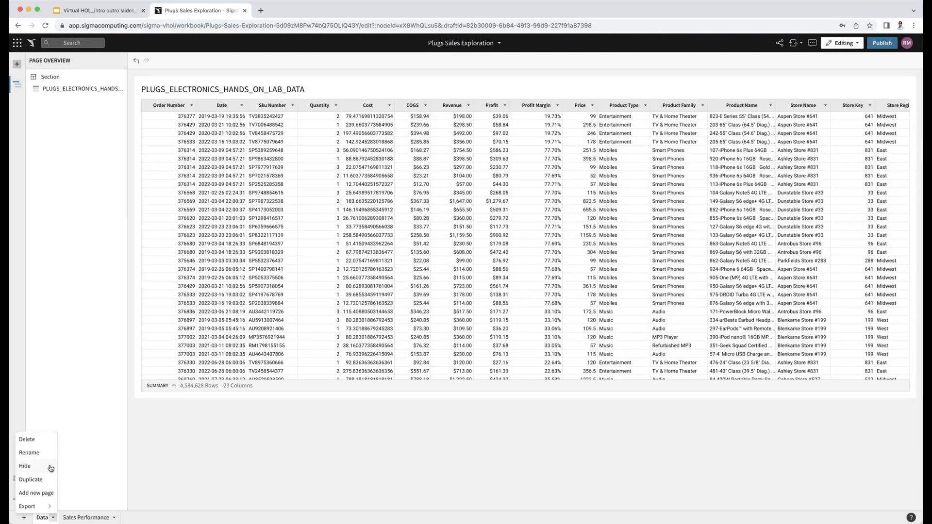
left_click(50, 468)
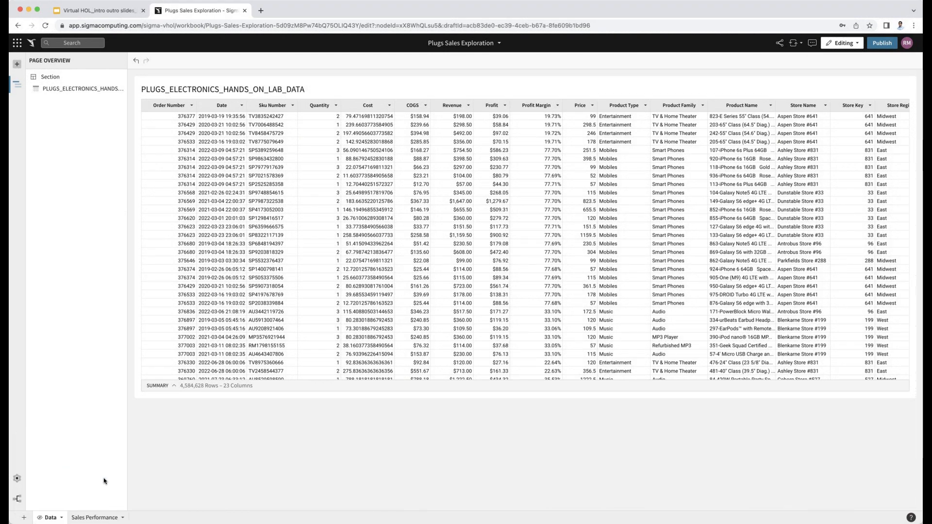
left_click(76, 518)
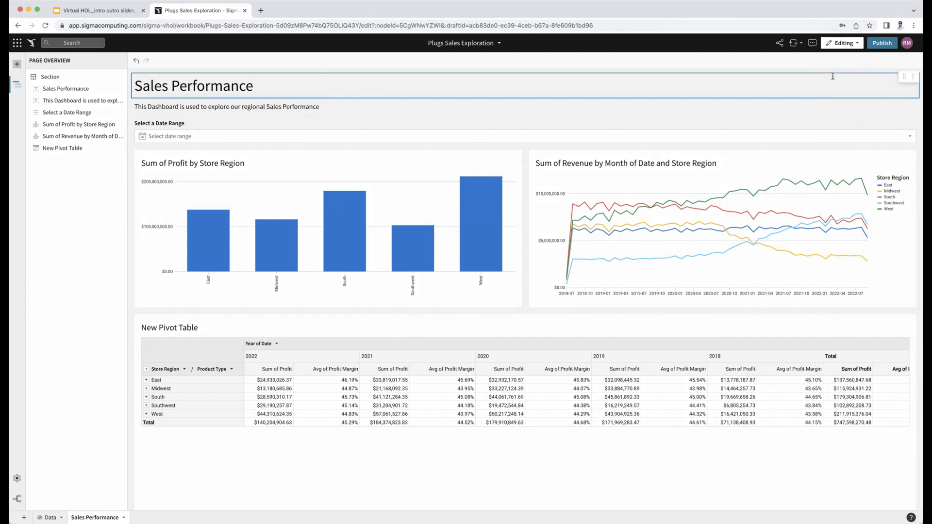
- Publish the workbook and preview it as an explorer
left_click(881, 44)
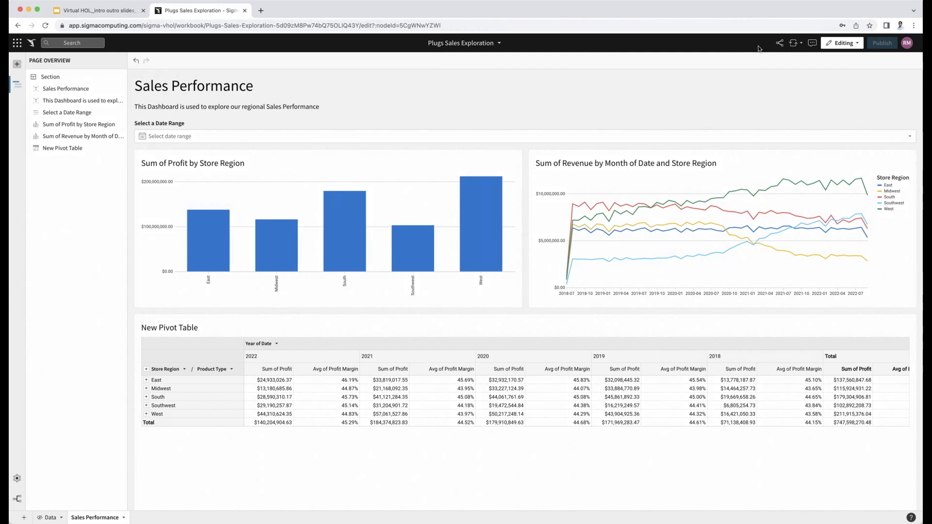
left_click(834, 45)
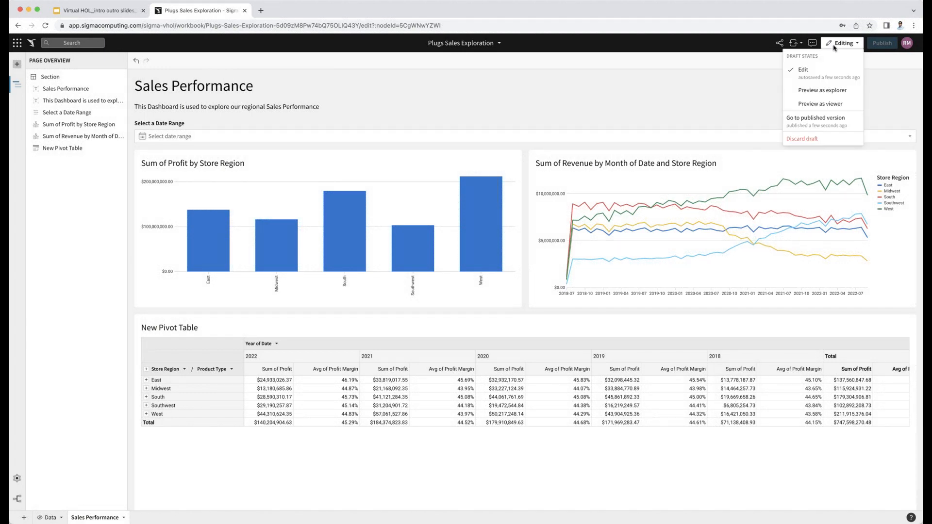
left_click(820, 91)
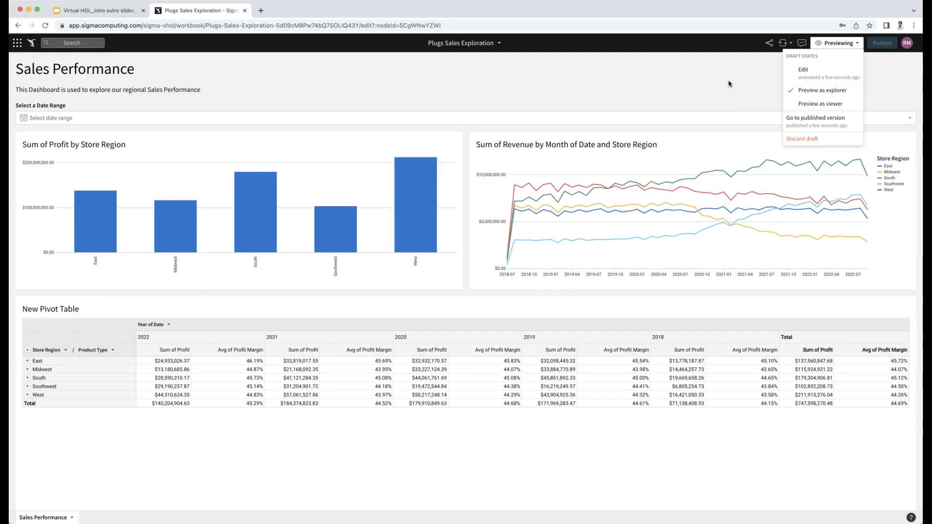
left_click(699, 77)
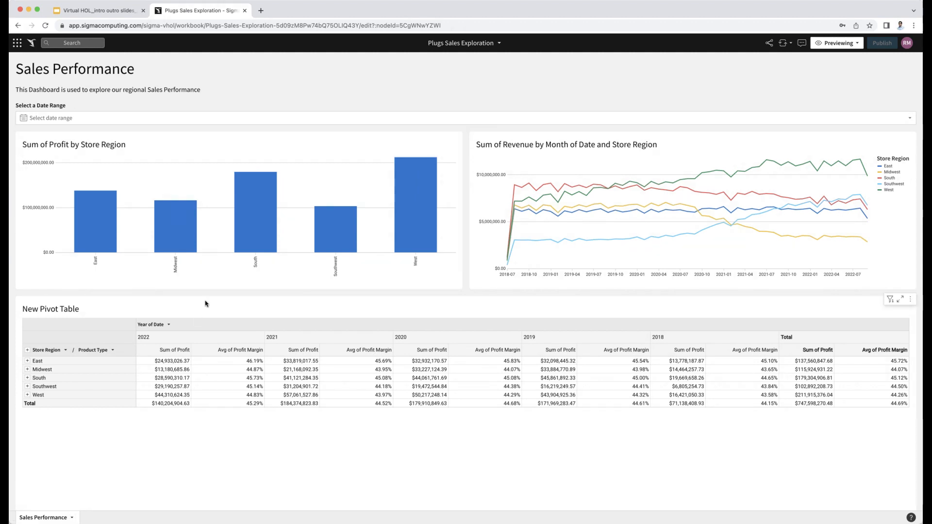
- Show the underlying data of the South bar in the Sum of Profit by Store Region chart
mouse_move(250, 235)
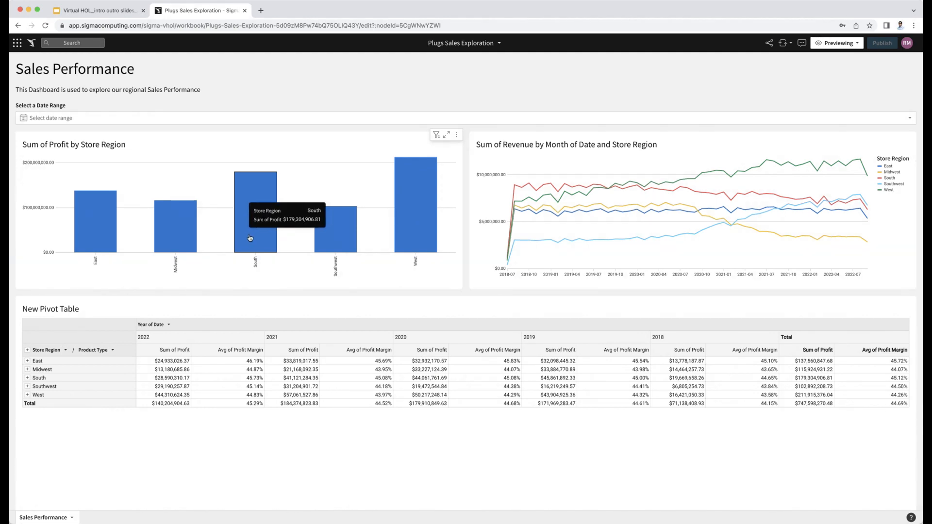
left_click(249, 237)
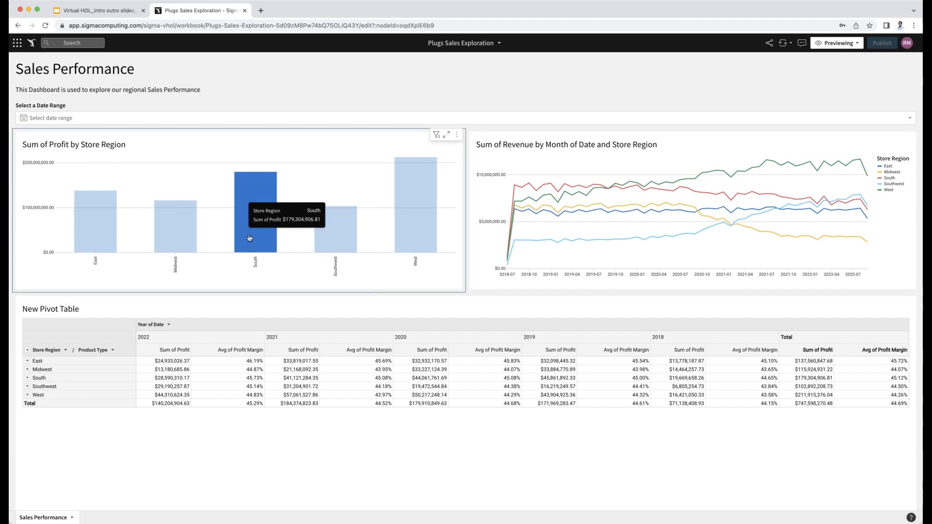
right_click(249, 238)
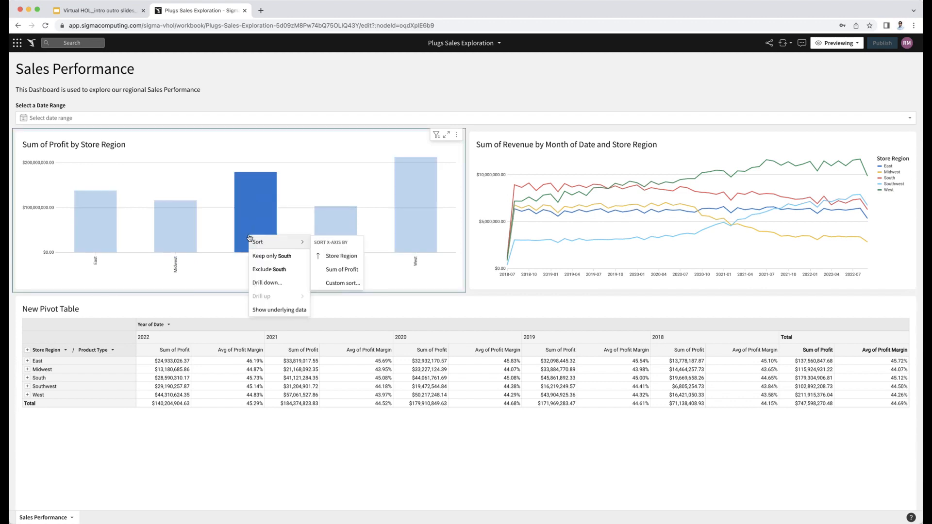
left_click(267, 310)
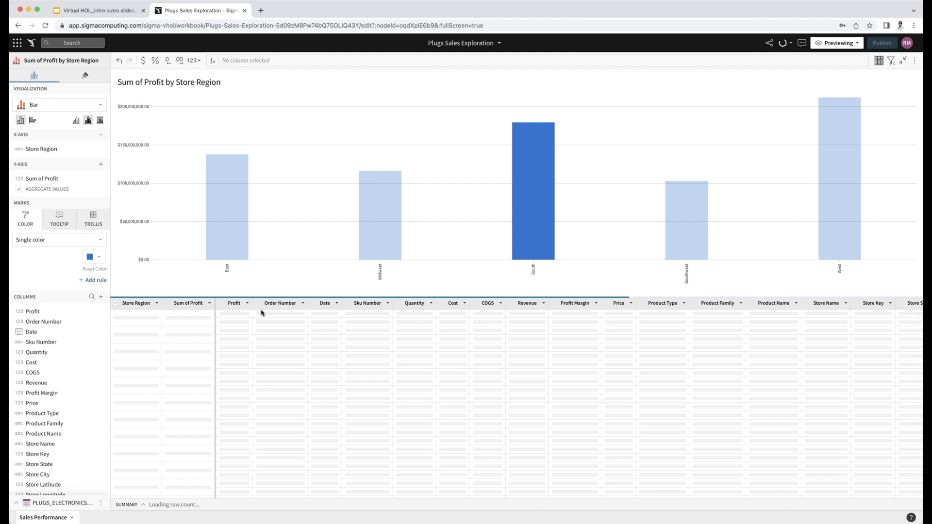
- Collapse all Store Region groups in the underlying data table and expand only the East group
left_click(118, 307)
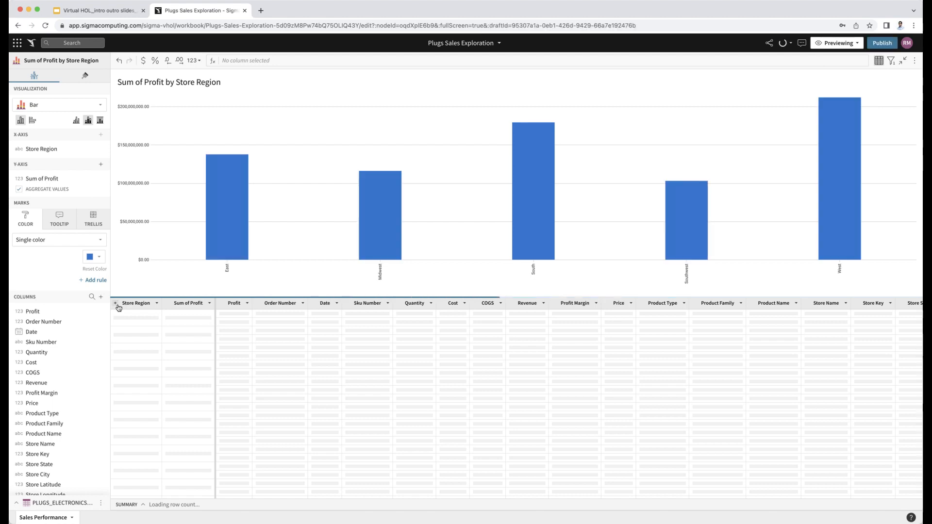
mouse_move(546, 232)
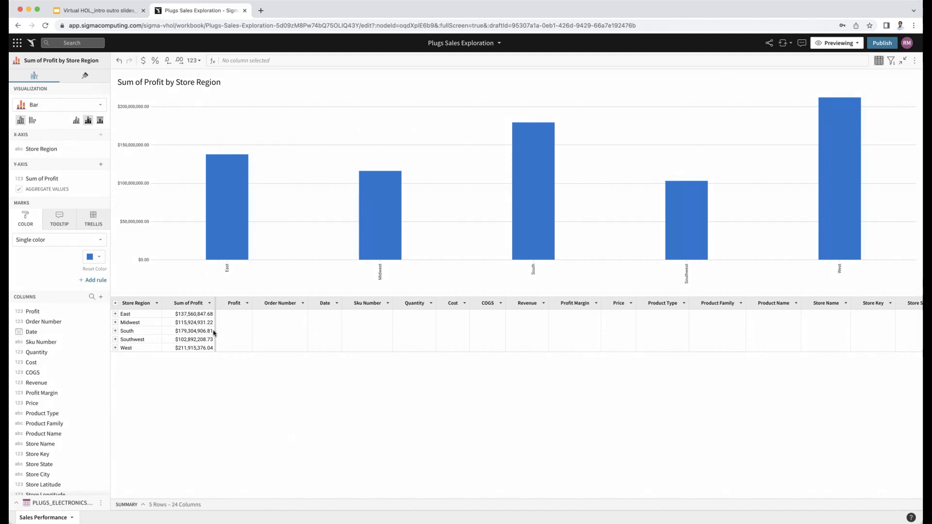
left_click(116, 314)
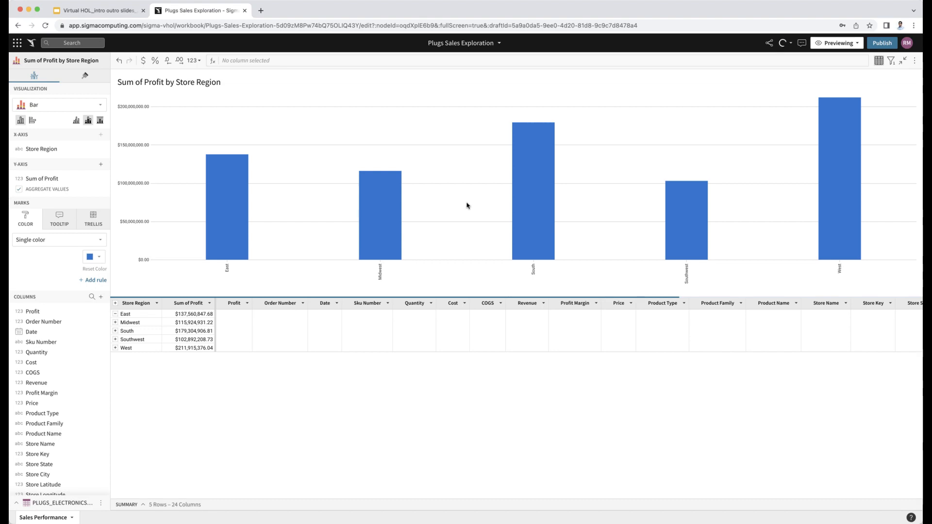
- Drill down into the South bar by Product Family and review the filters applied to the chart
mouse_move(530, 213)
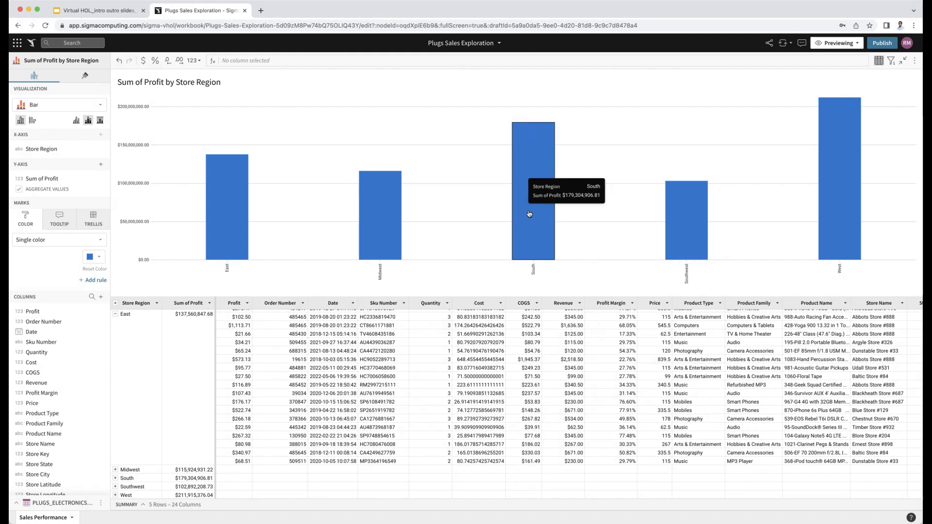
left_click(529, 214)
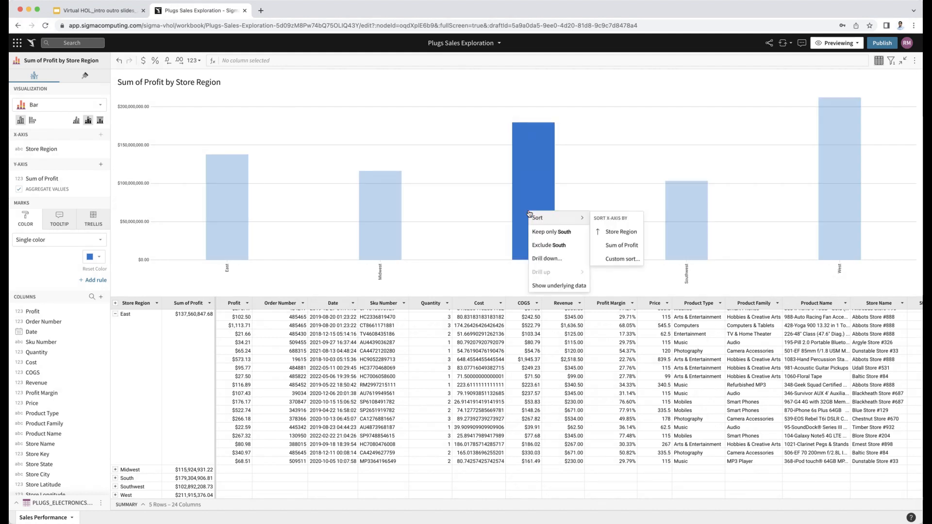
left_click(546, 259)
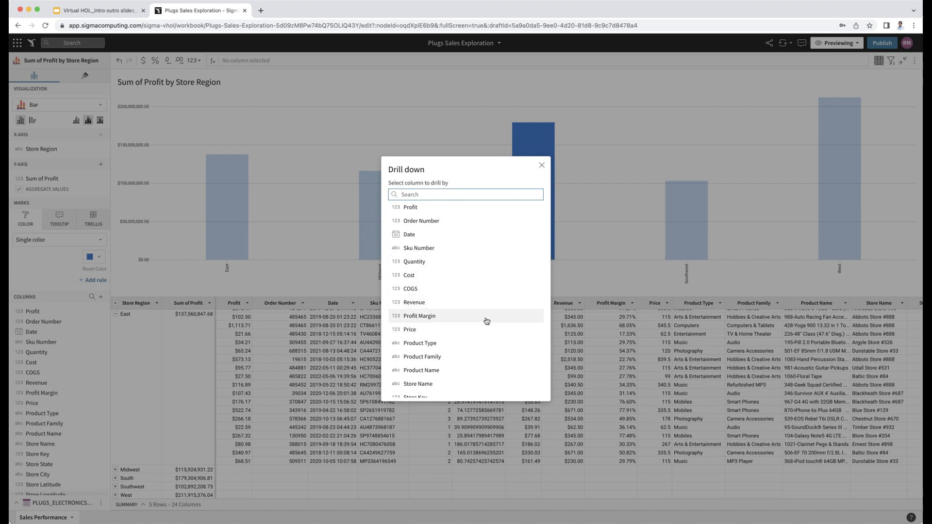
left_click(471, 358)
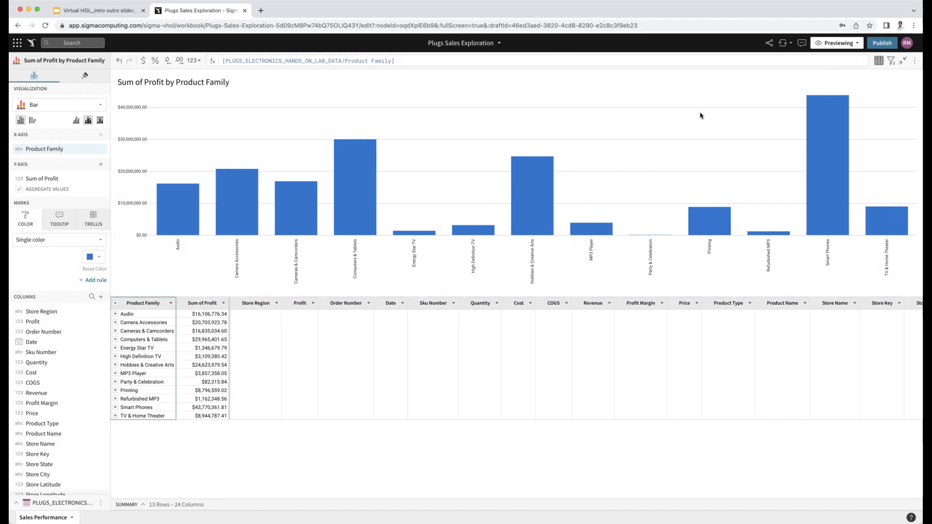
left_click(890, 61)
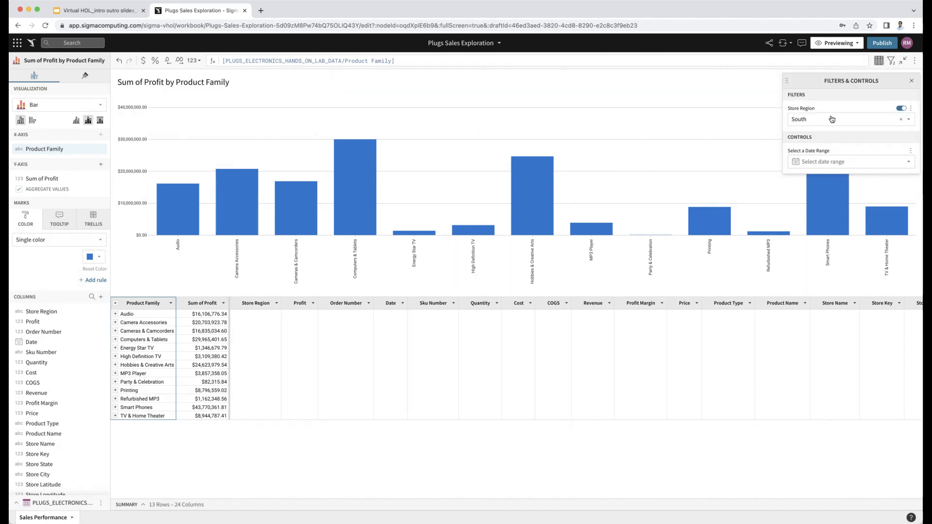
left_click(891, 62)
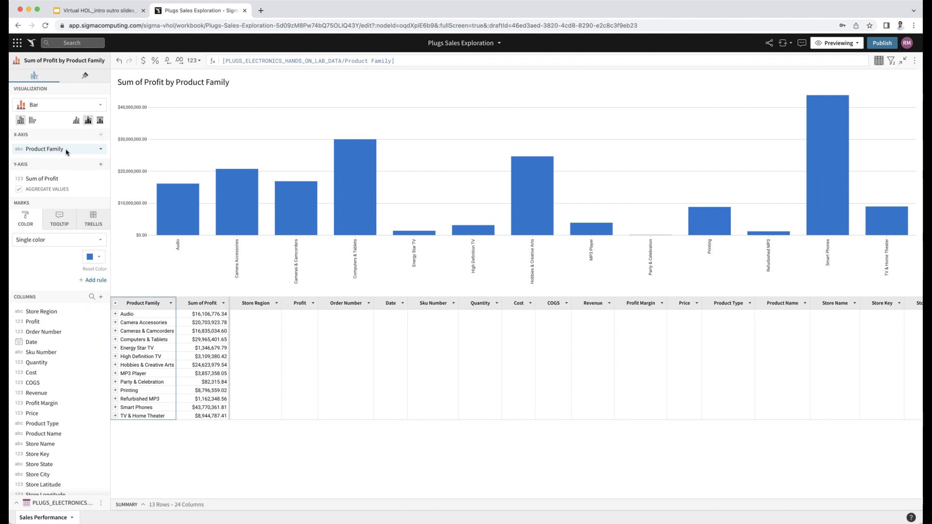
- Drill down into the Computers & Tablets bar by Store Name and check the chart's applied filters
mouse_move(357, 197)
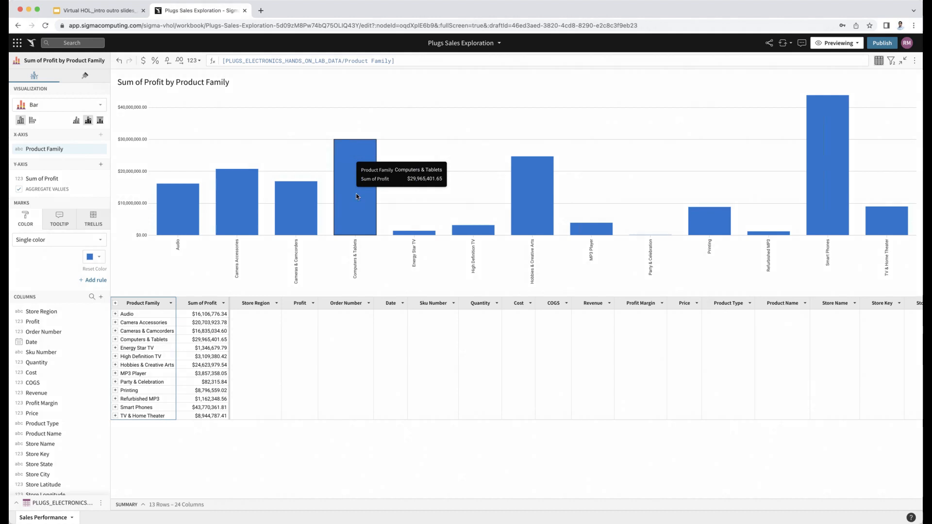
left_click(357, 197)
left_click(367, 240)
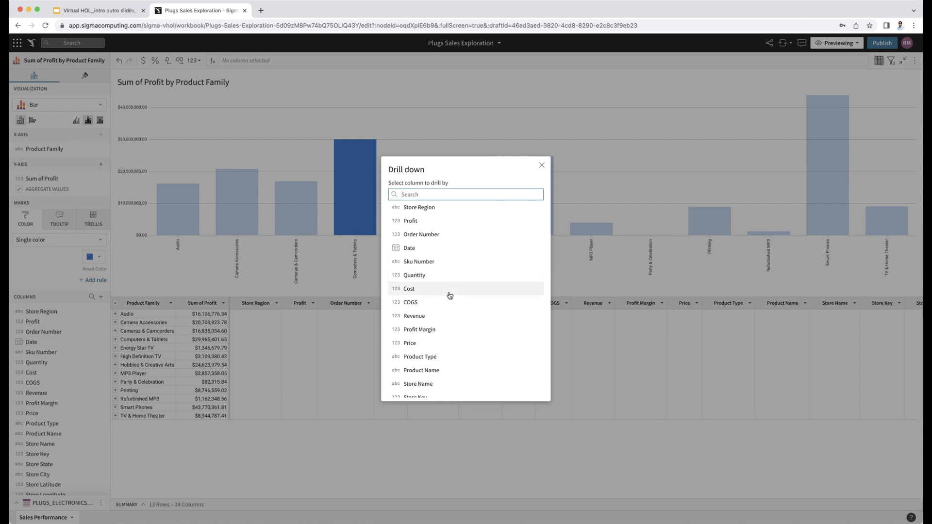
type("store")
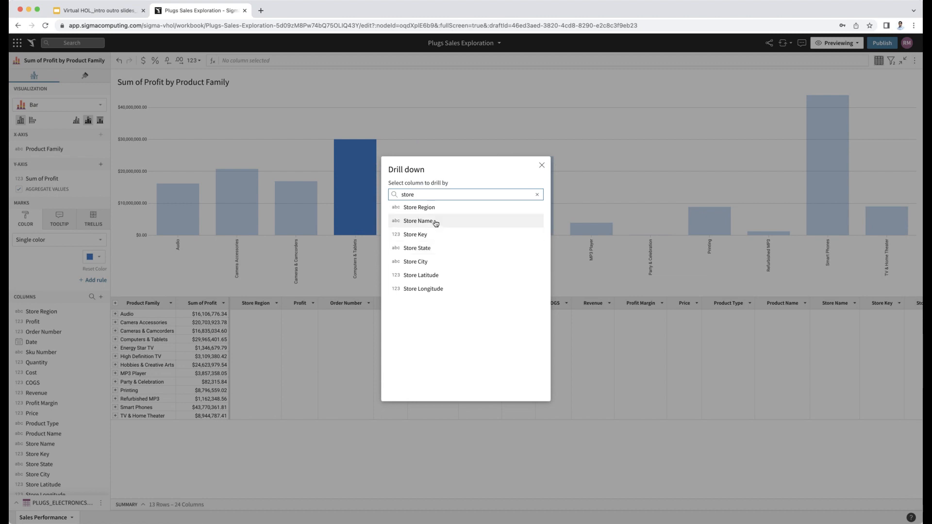
left_click(418, 221)
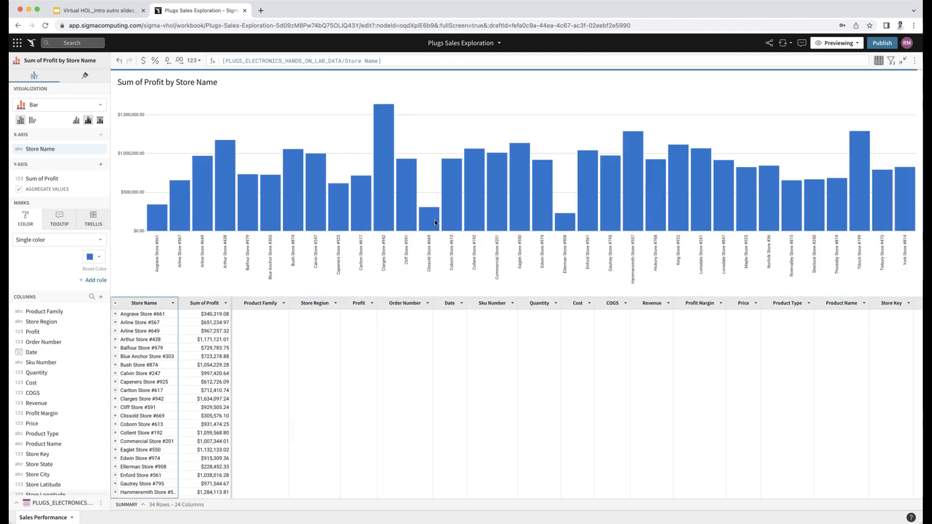
left_click(891, 61)
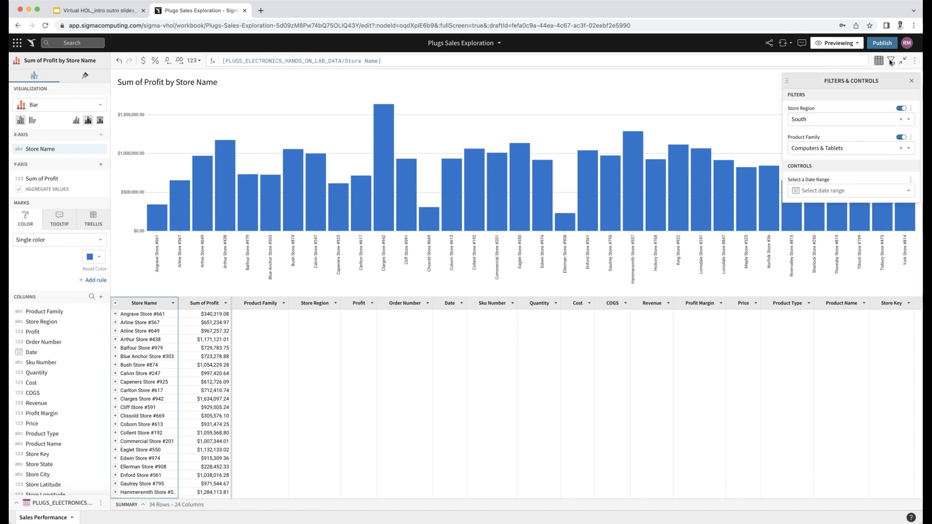
left_click(891, 61)
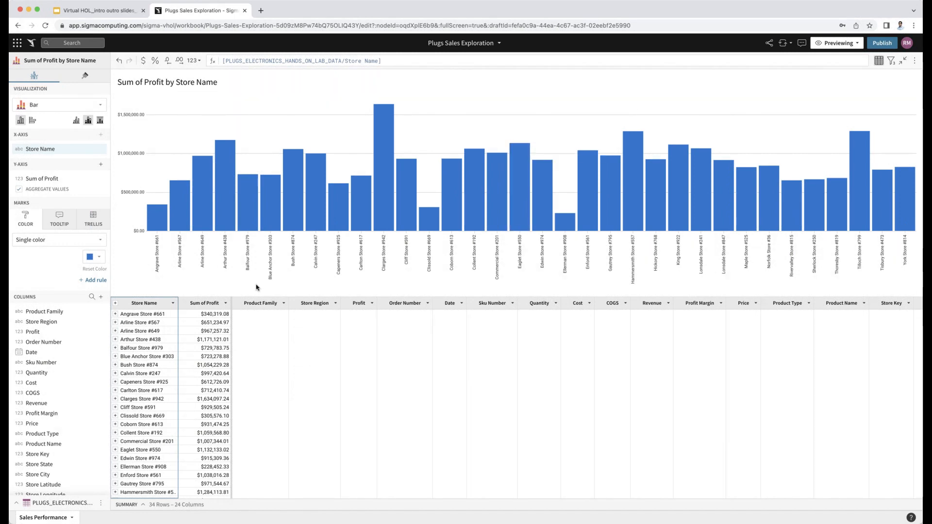
- Change the Sum of Profit column's formula to Sum([Profit]) / CountDistinct([Customer Name])
left_click(210, 303)
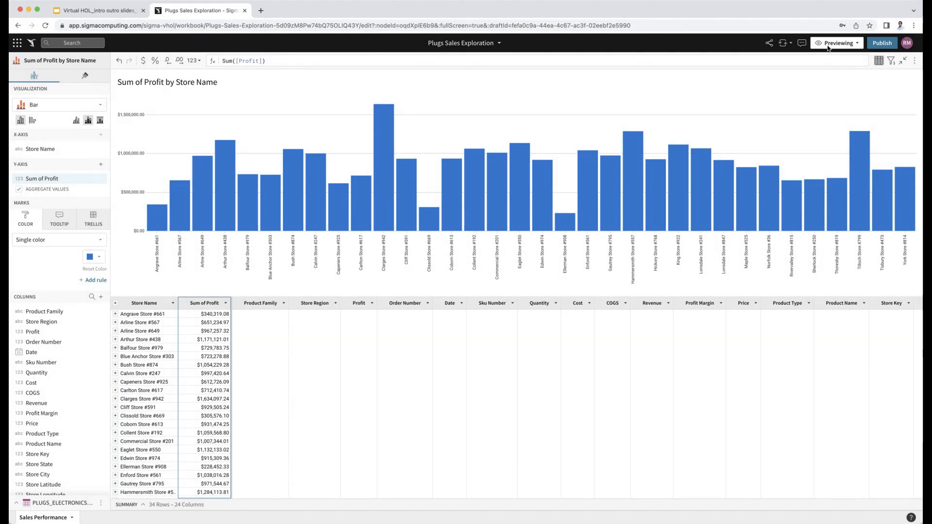
left_click(273, 63)
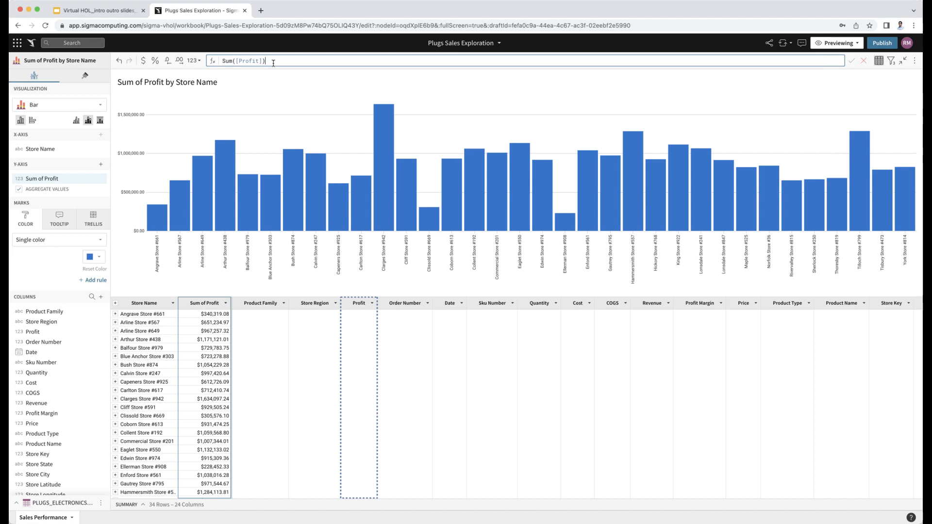
type("/CountDistinct(c")
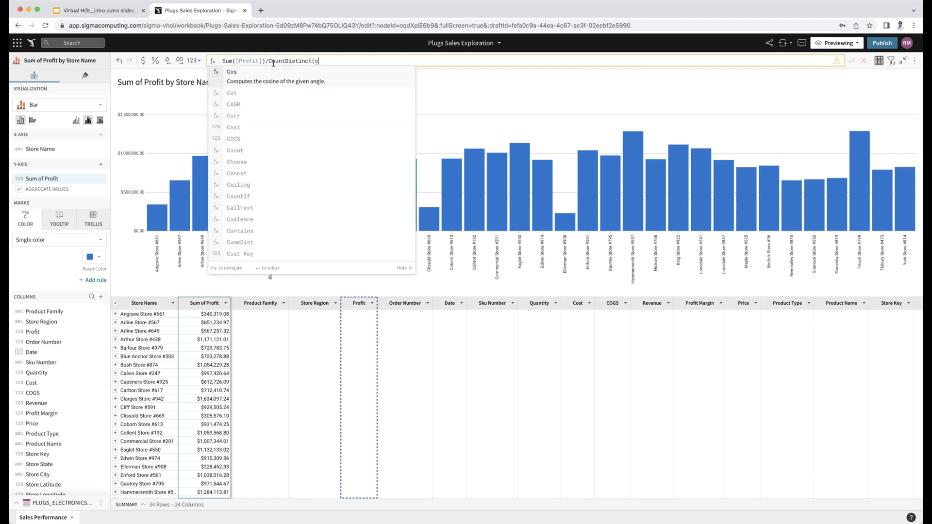
type("ustomer")
key("Return")
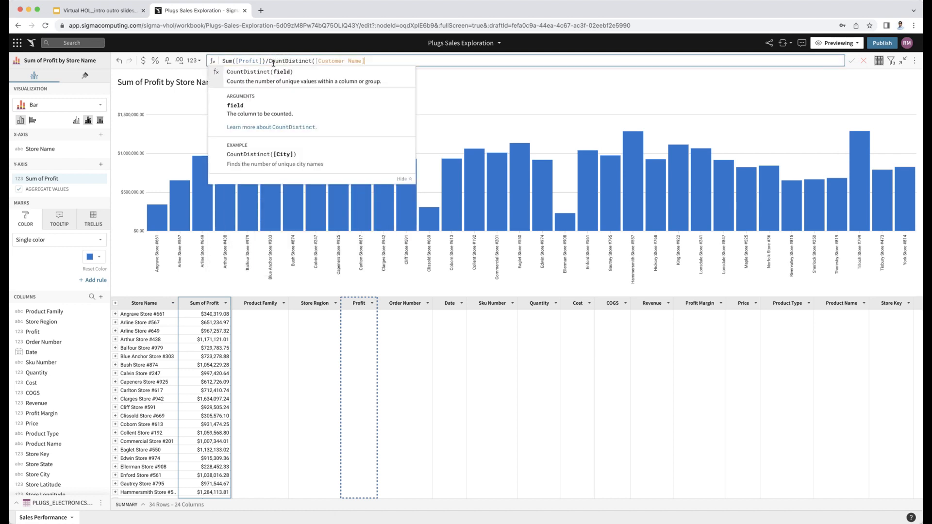
key("Return")
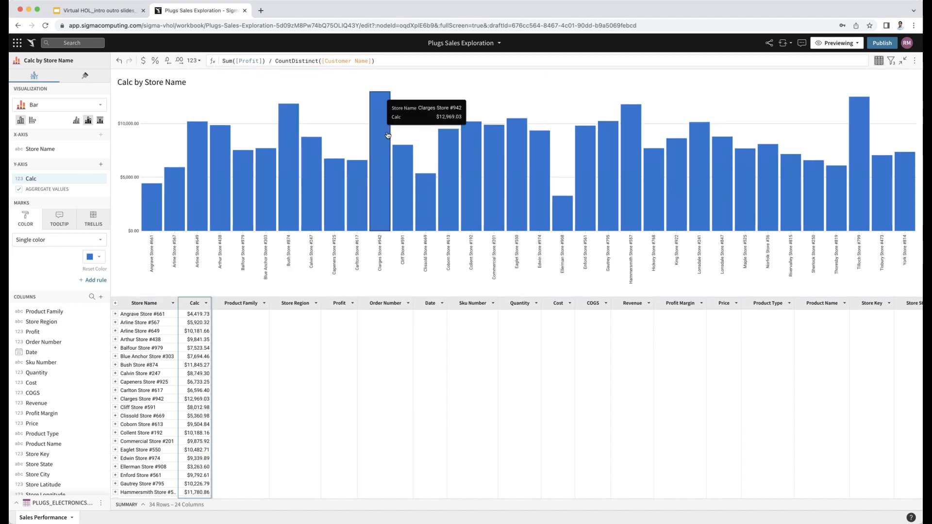
- Rename the Calc column in the underlying data table to Avg Cust Profit
double_click(194, 303)
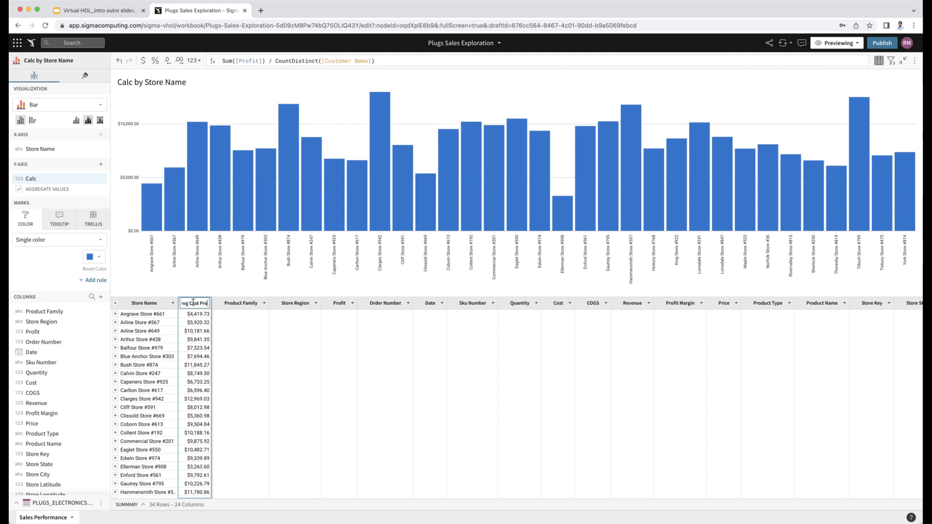
type("Avg Cust Profi")
type("t")
key("Return")
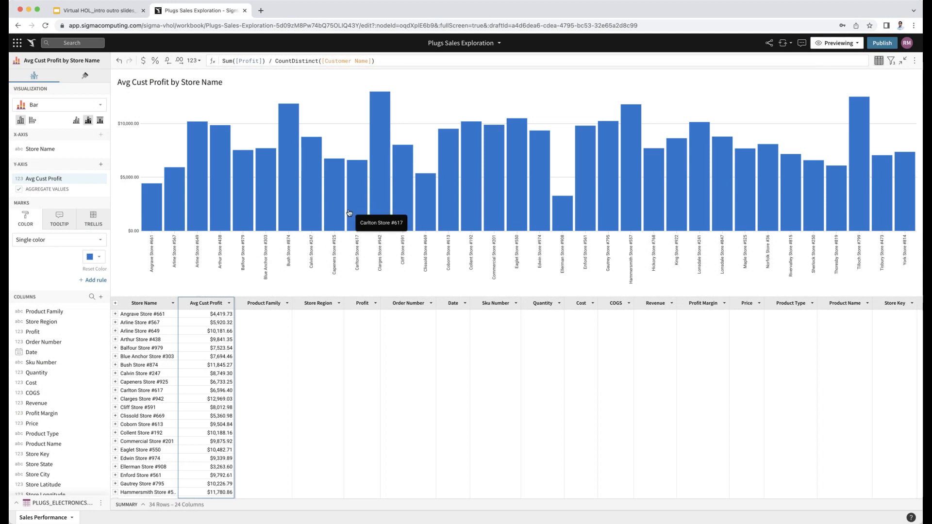
- Drill down into the Clarges Store #942 bar by Customer Name
mouse_move(367, 194)
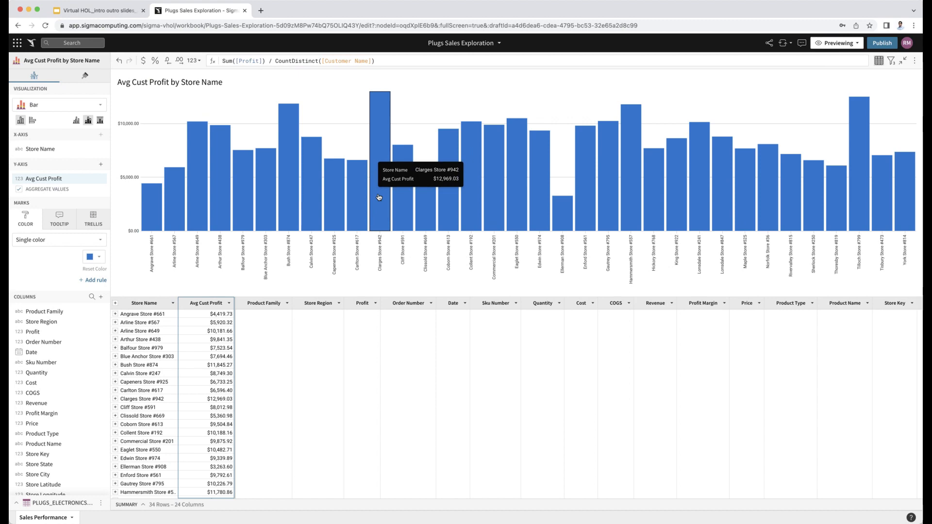
left_click(379, 196)
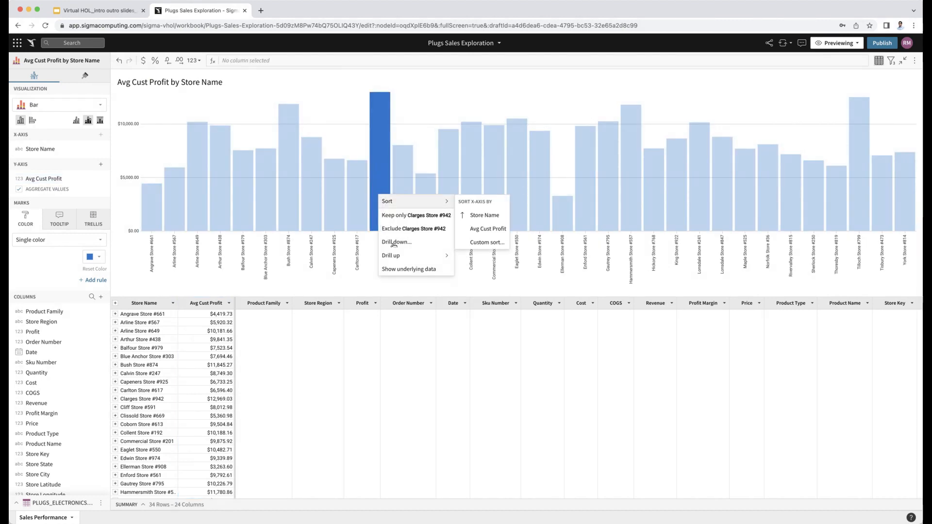
left_click(393, 243)
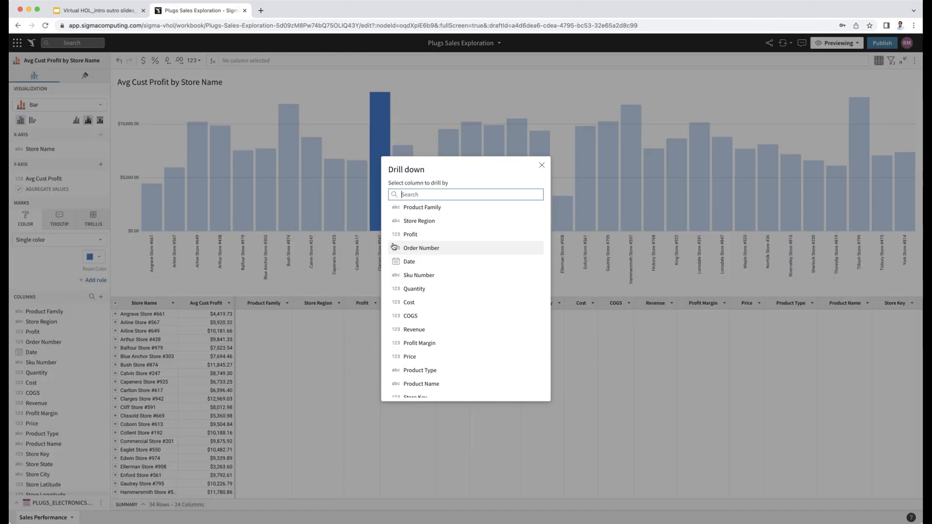
type("cust")
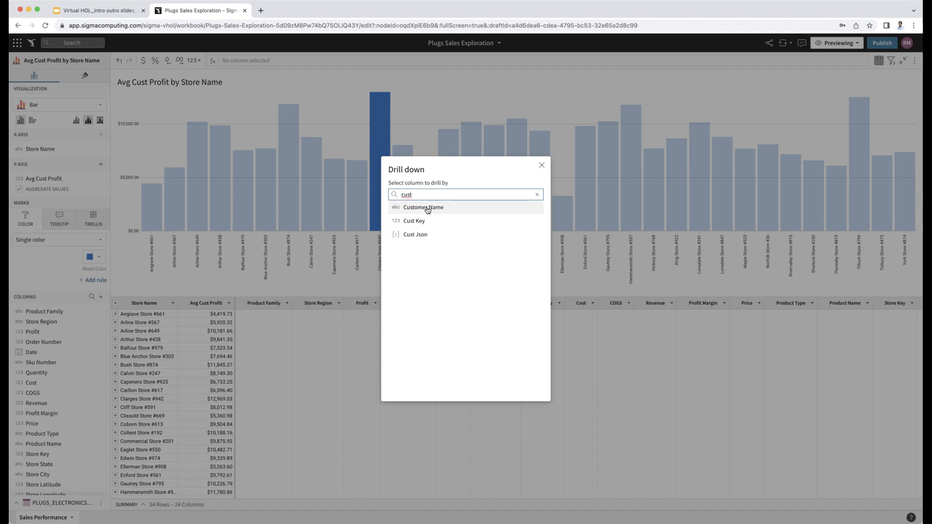
left_click(423, 208)
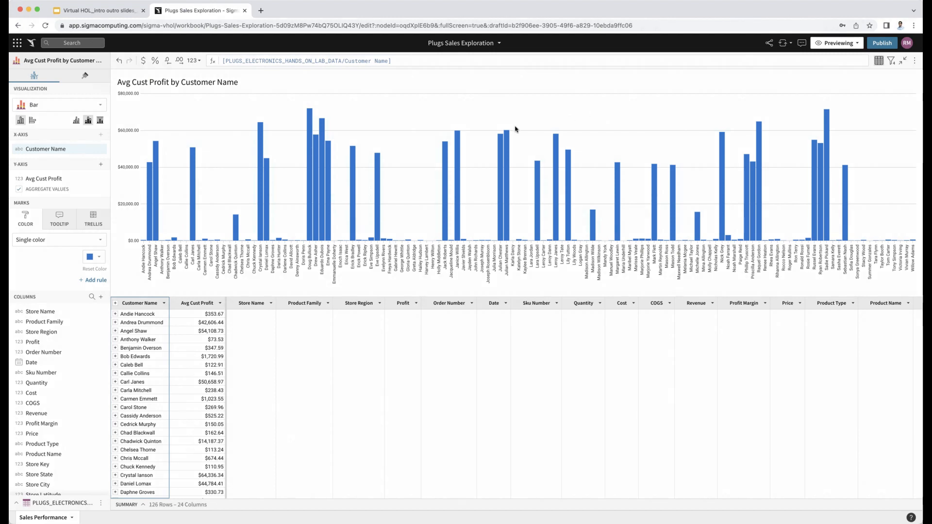
- Sort the chart's x-axis by Avg Cust Profit in descending order and clear the bar selection
left_click(307, 167)
mouse_move(331, 173)
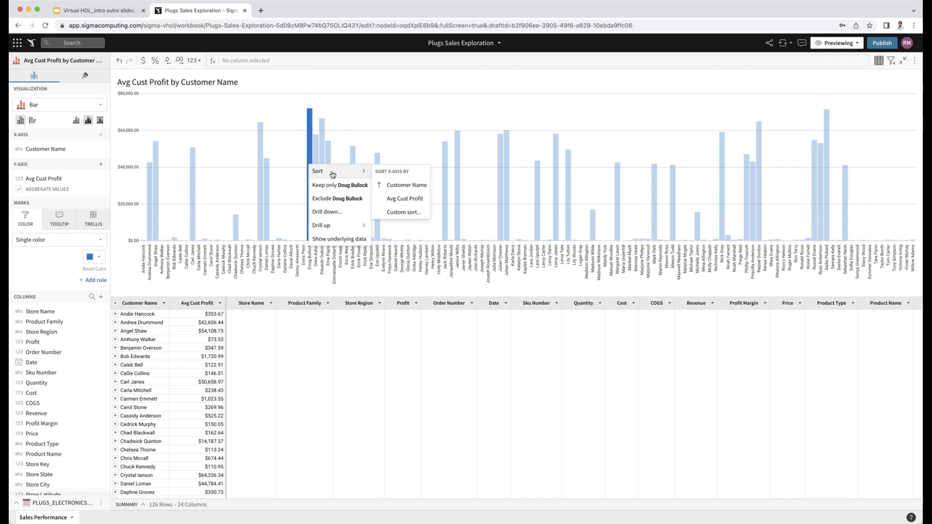
left_click(390, 199)
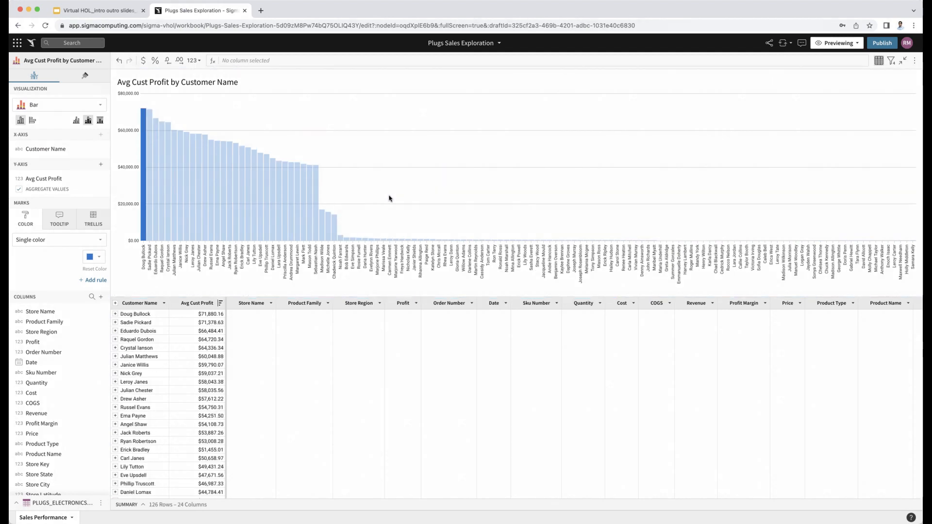
left_click(389, 198)
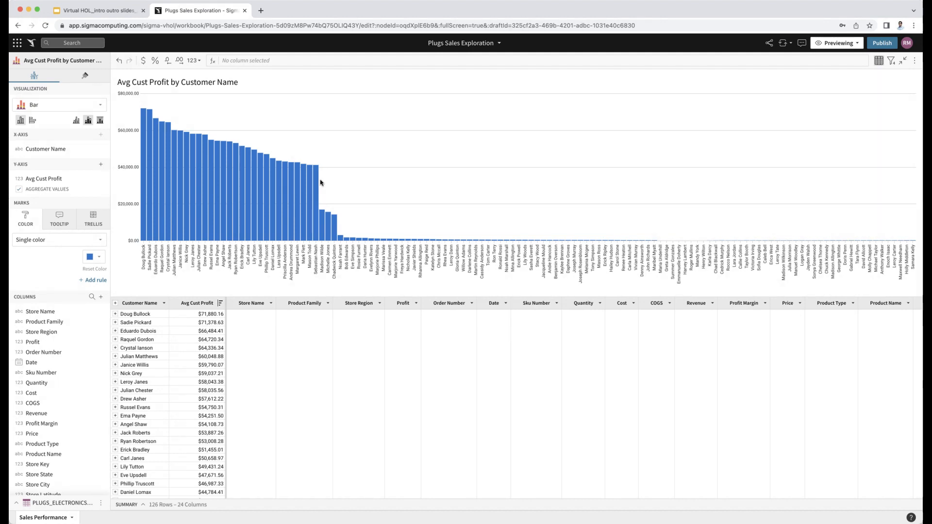
- Filter the Avg Cust Profit column to a minimum of 41000 and dismiss the filter settings
mouse_move(314, 183)
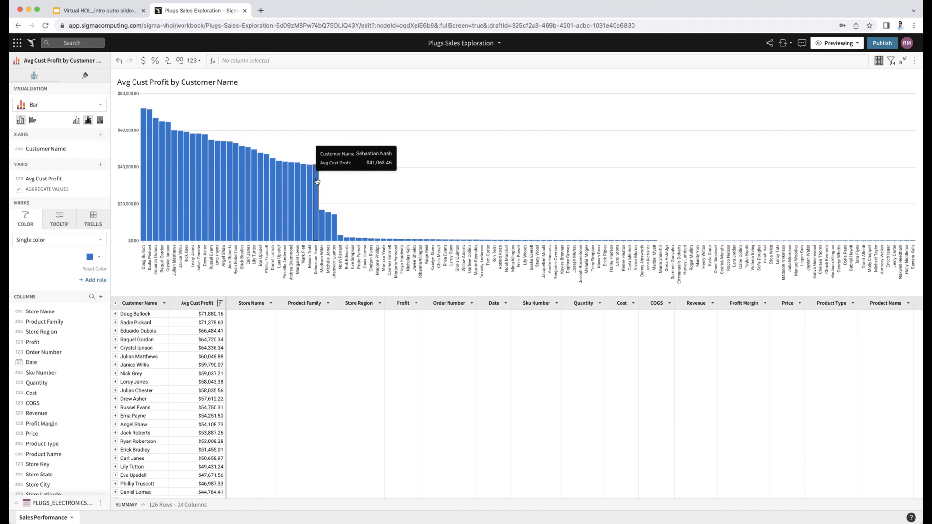
mouse_move(329, 221)
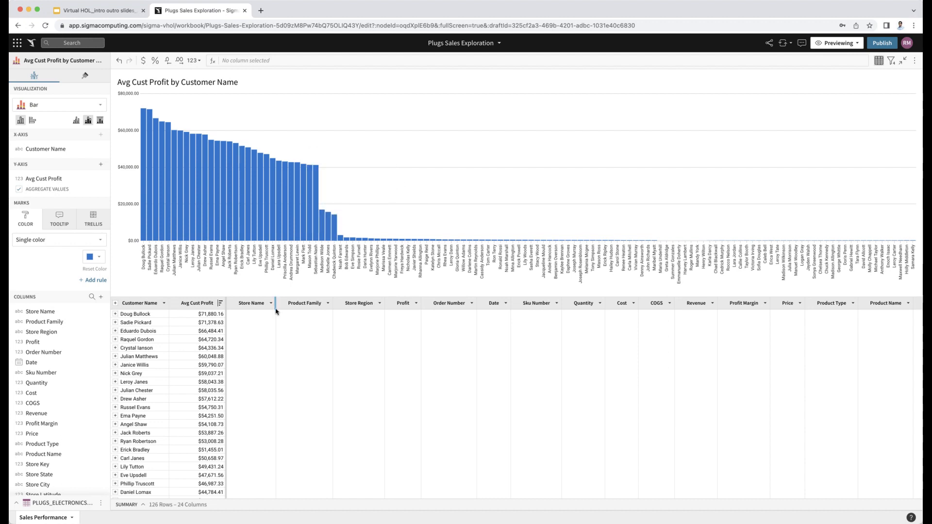
left_click(219, 303)
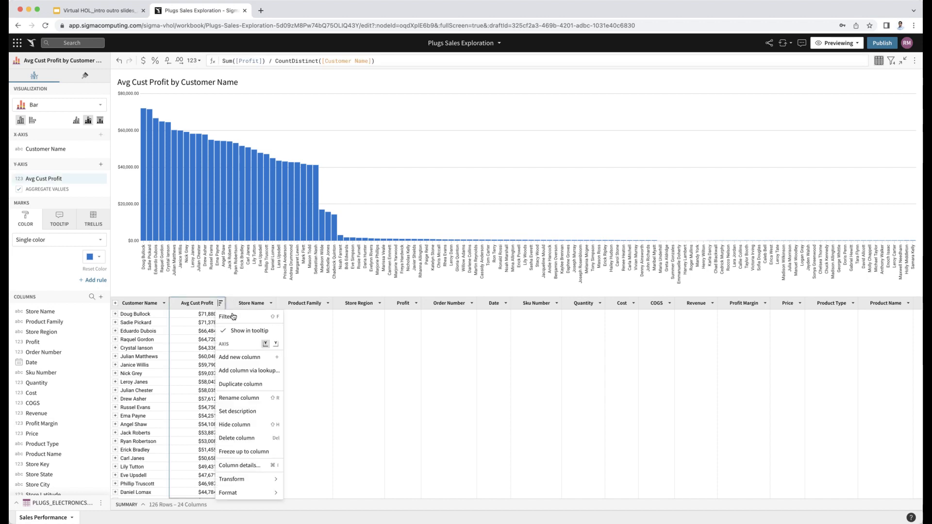
left_click(225, 316)
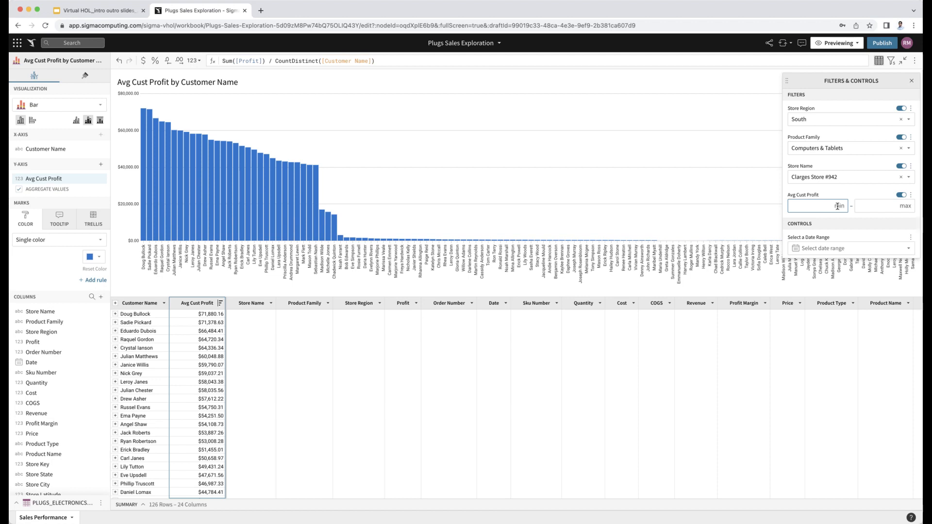
type("41000")
key("Return")
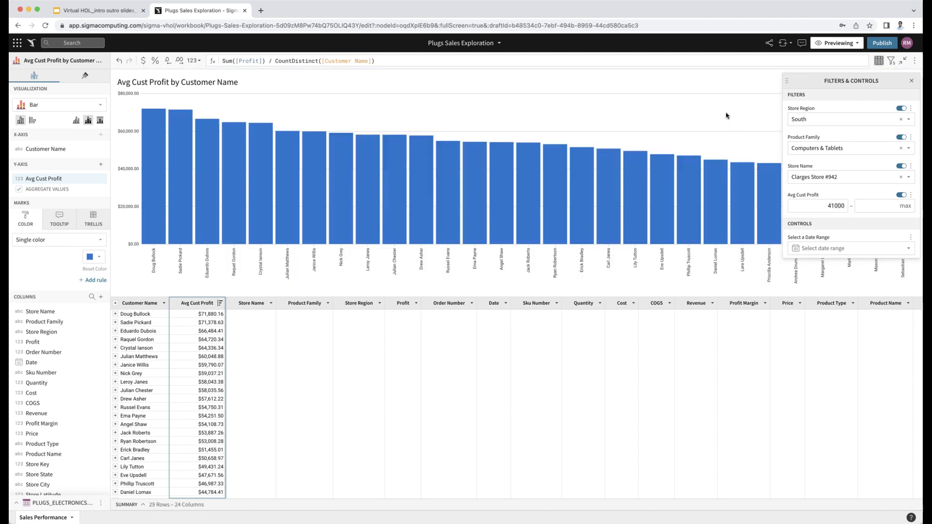
left_click(726, 116)
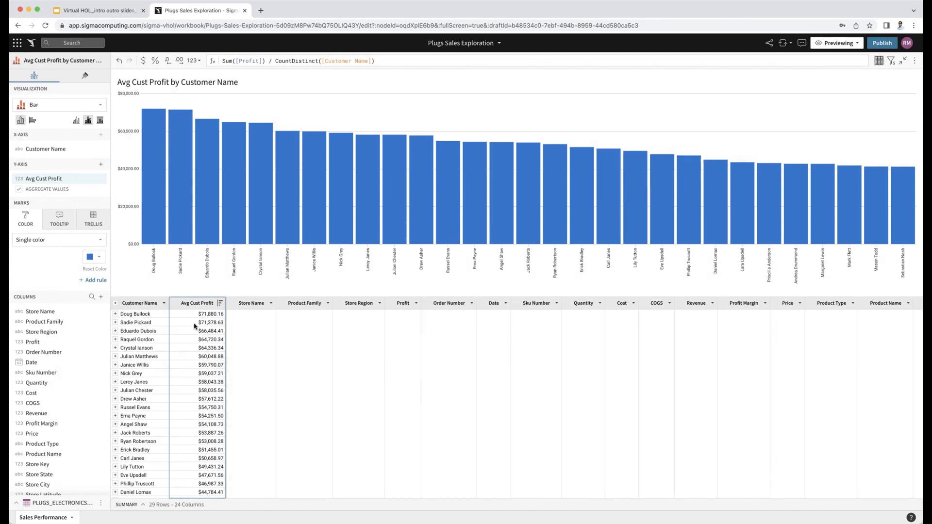
- Expand the customer with the highest Avg Cust Profit in the underlying data and review the individual order rows
left_click(117, 315)
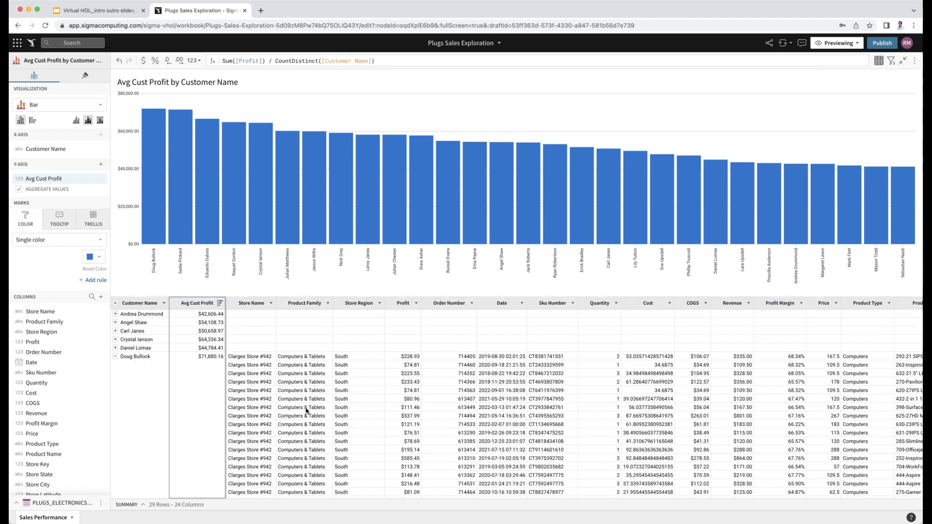
scroll(306, 410, "down", 3)
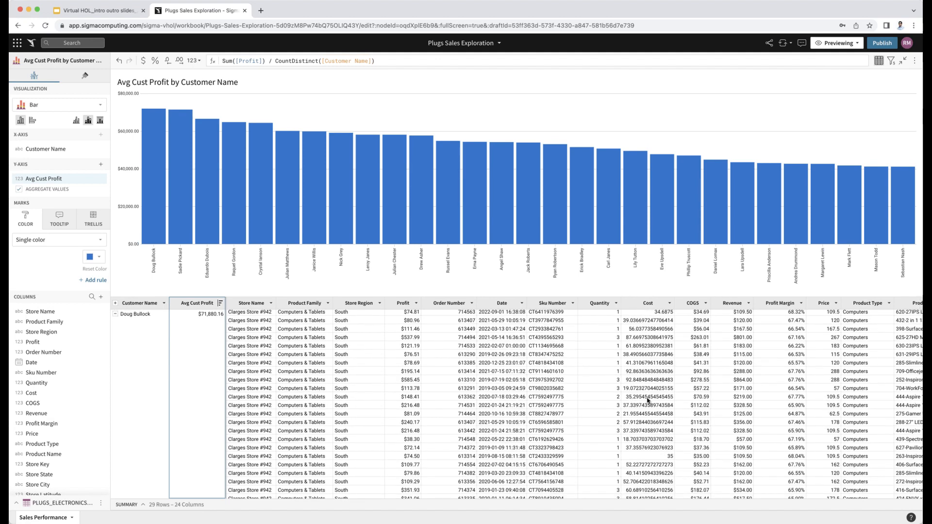
scroll(649, 398, "right", 3)
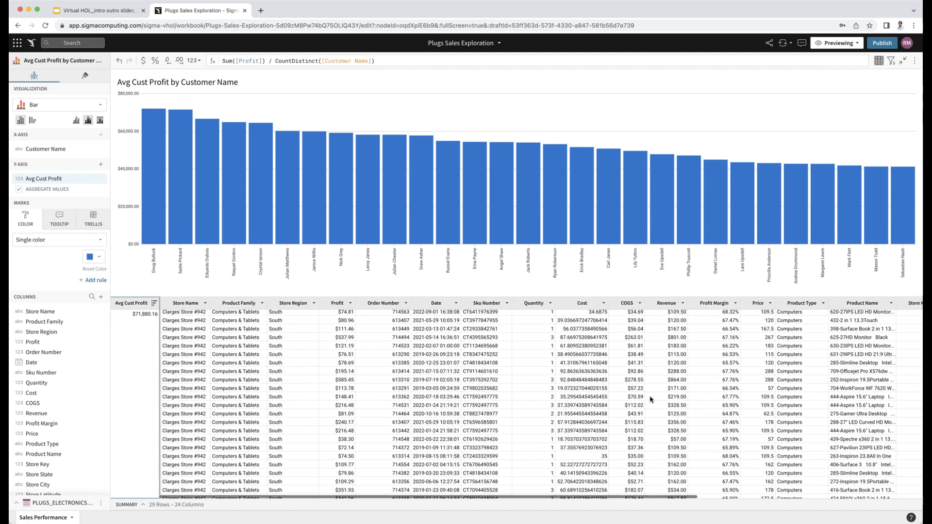
scroll(649, 399, "right", 3)
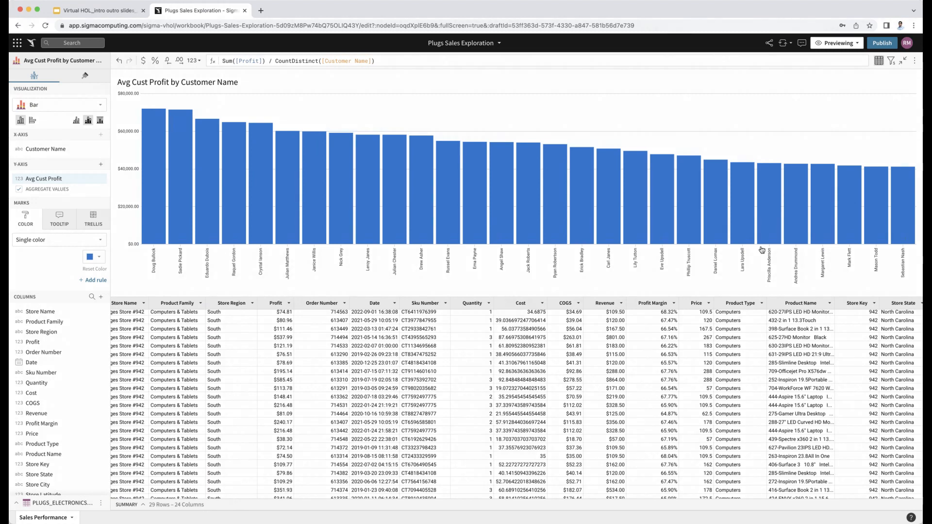
- Restore the maximized chart to the dashboard, publish the workbook and switch from explorer preview back to editing
mouse_move(796, 175)
left_click(902, 60)
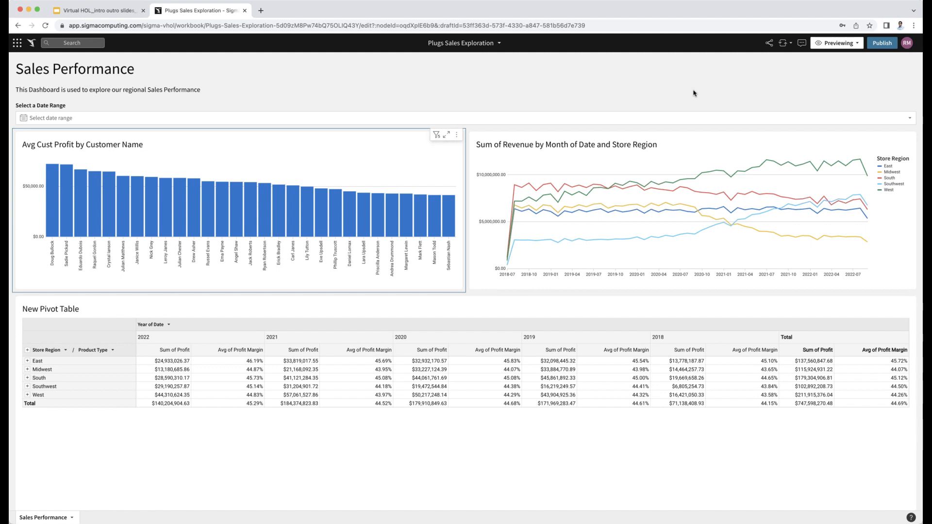
left_click(881, 44)
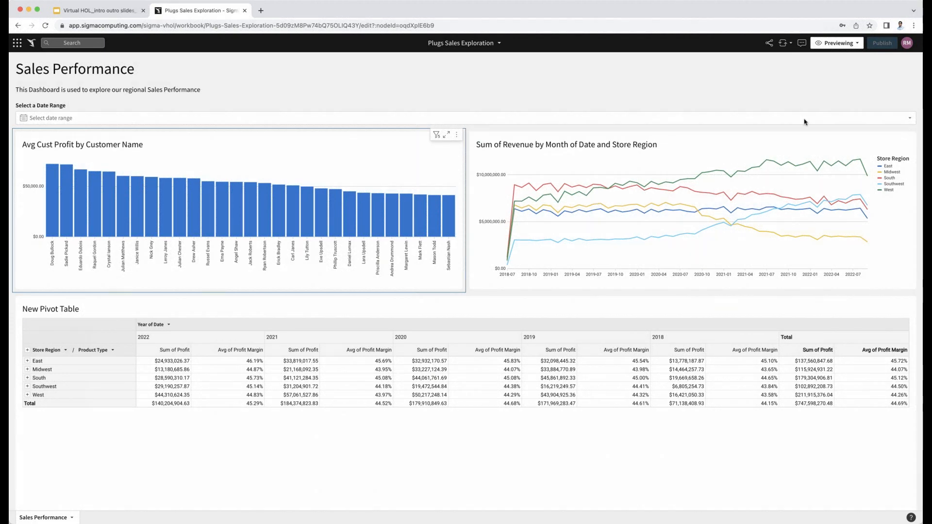
left_click(835, 45)
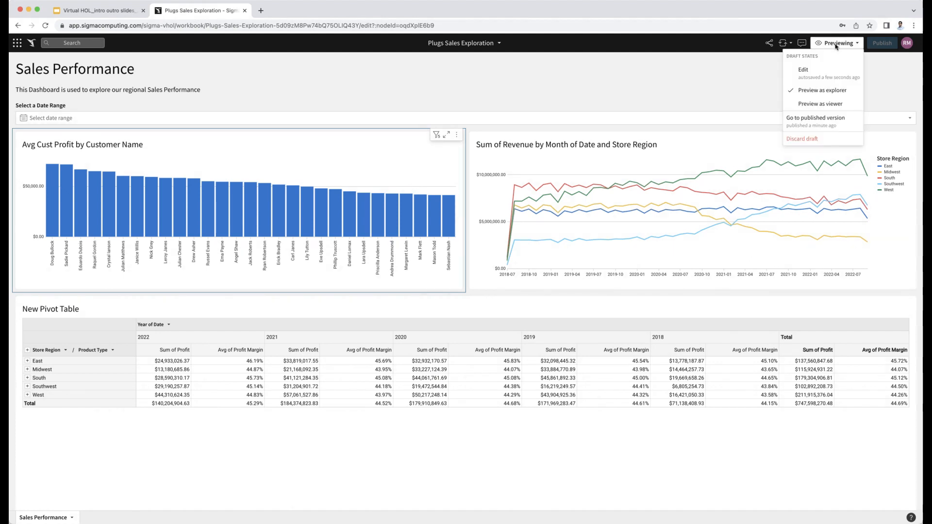
left_click(820, 75)
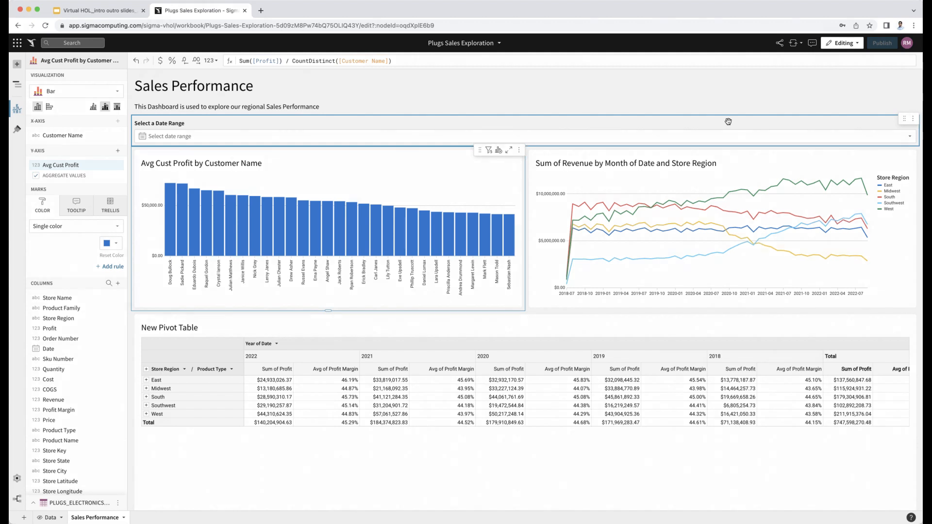
- Add a new workbook page containing a table sourced from the existing PLUGS_ELECTRONICS table on the Data page
left_click(25, 518)
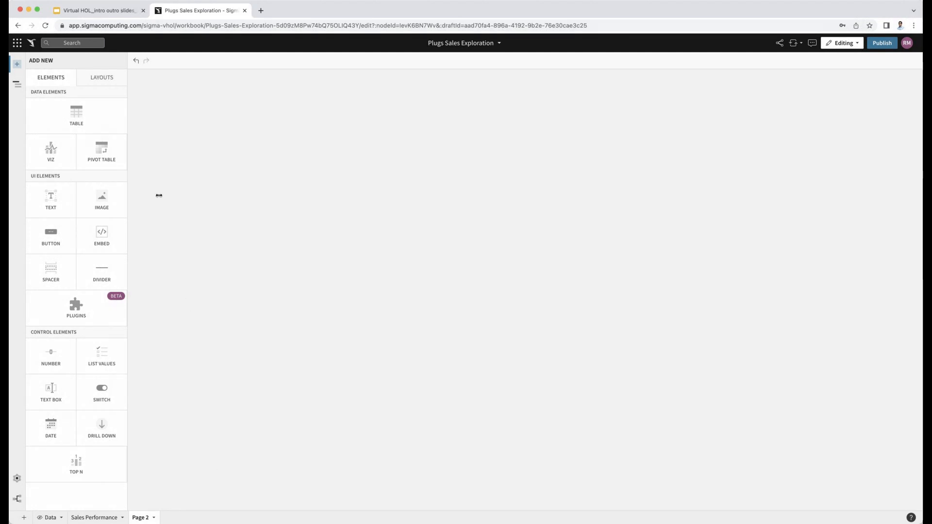
left_click(104, 127)
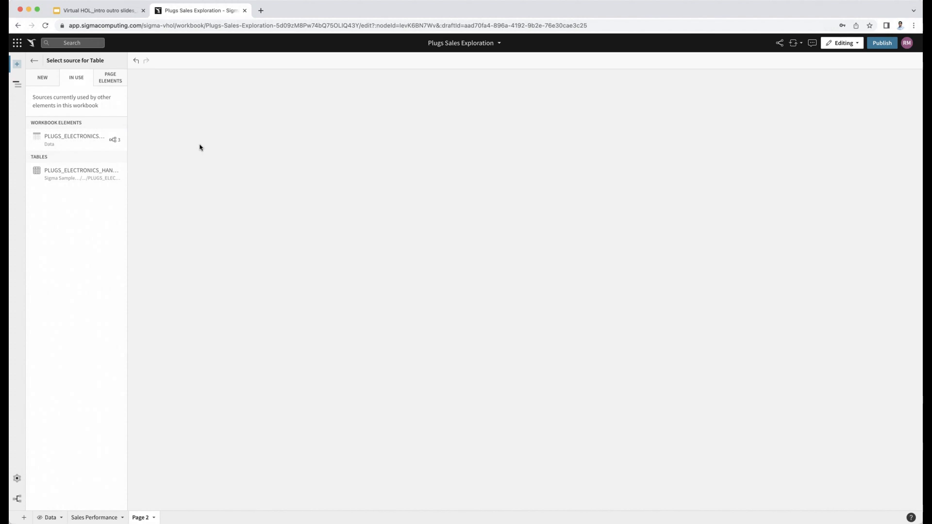
left_click(71, 144)
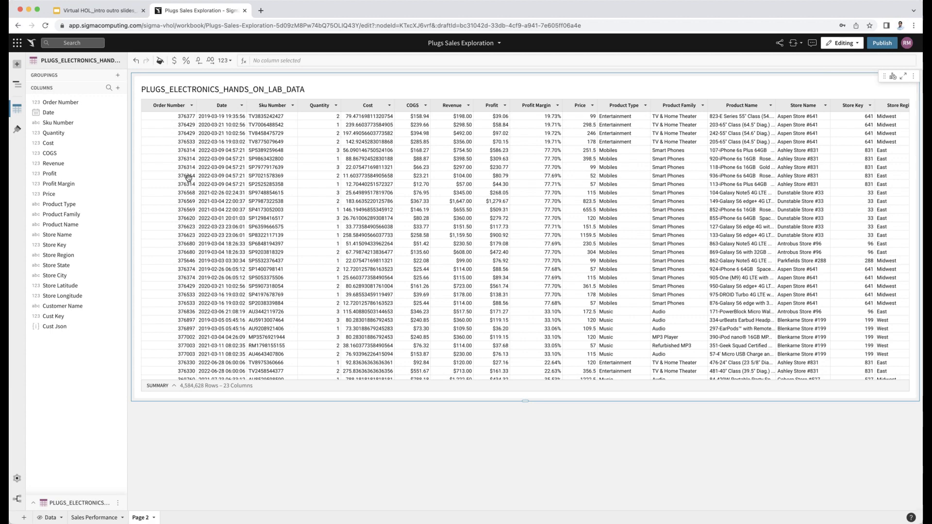
- Truncate the table's Date column to month and group the table by it
left_click(243, 108)
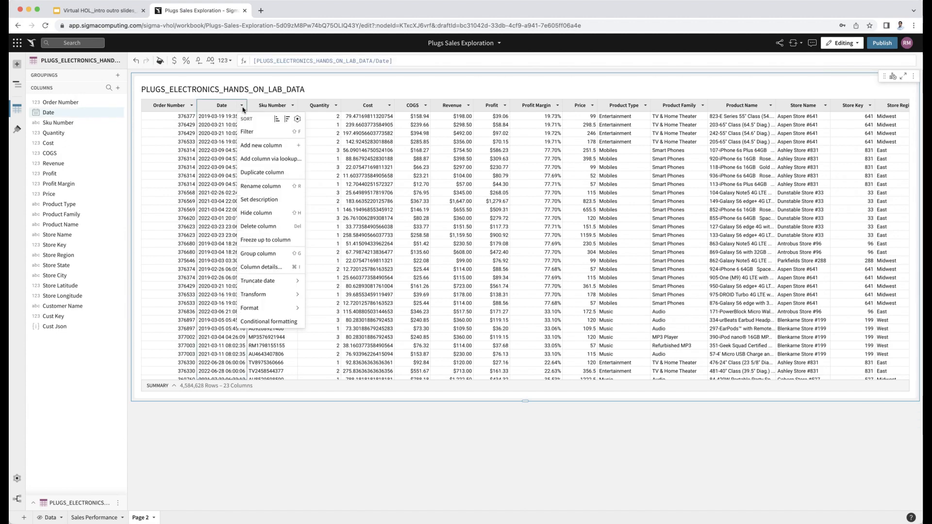
mouse_move(270, 285)
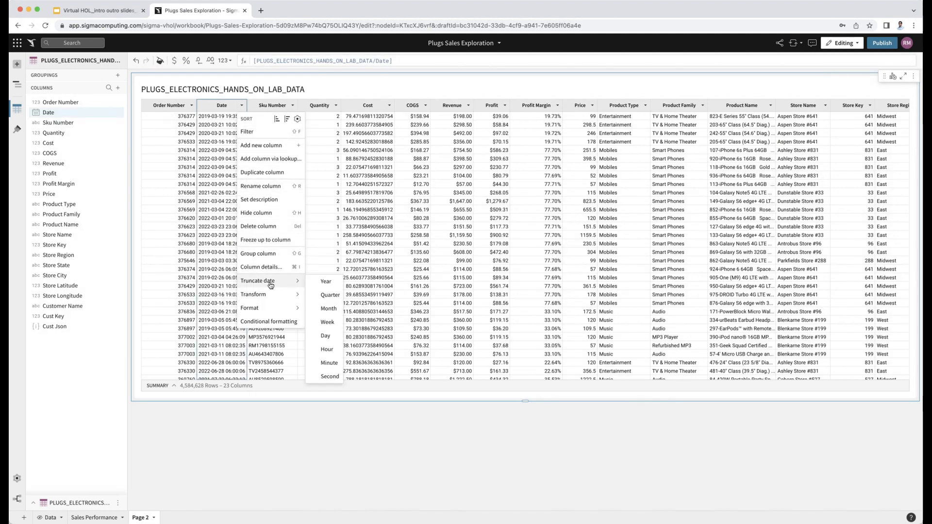
left_click(328, 310)
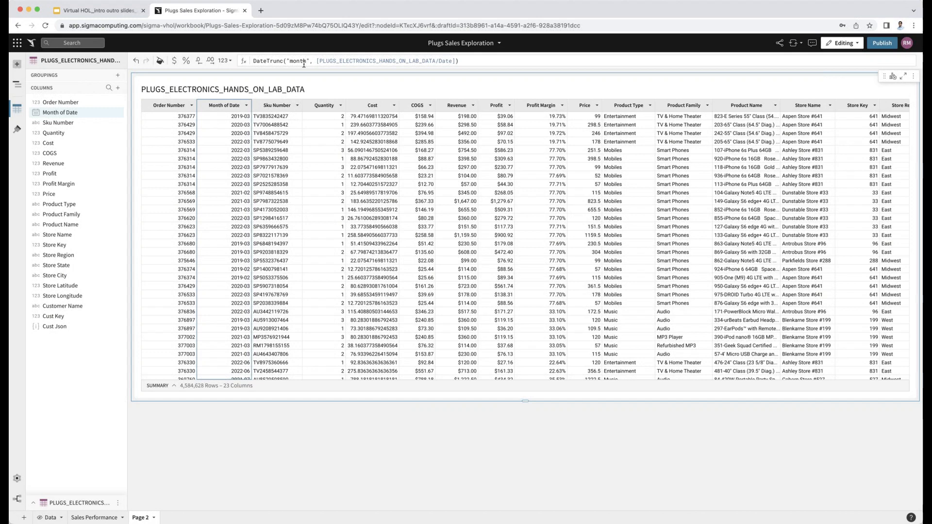
left_click(246, 106)
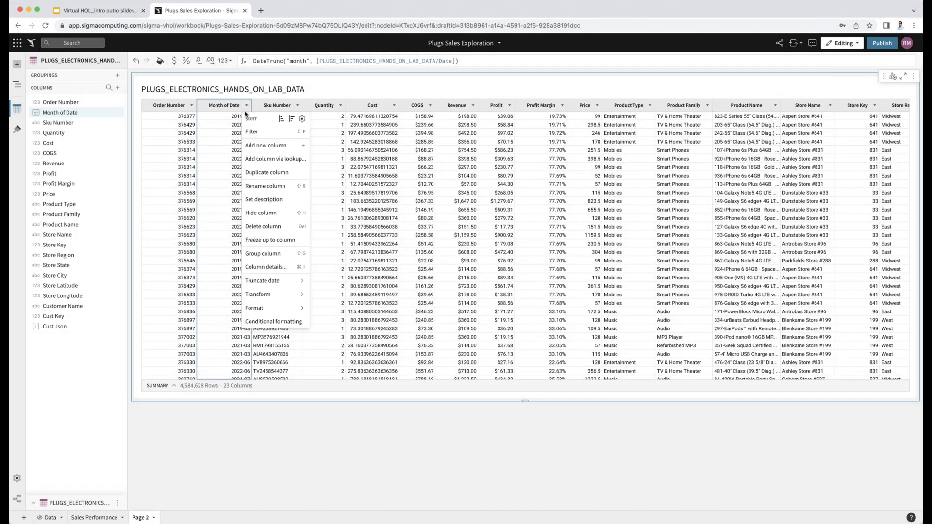
left_click(275, 254)
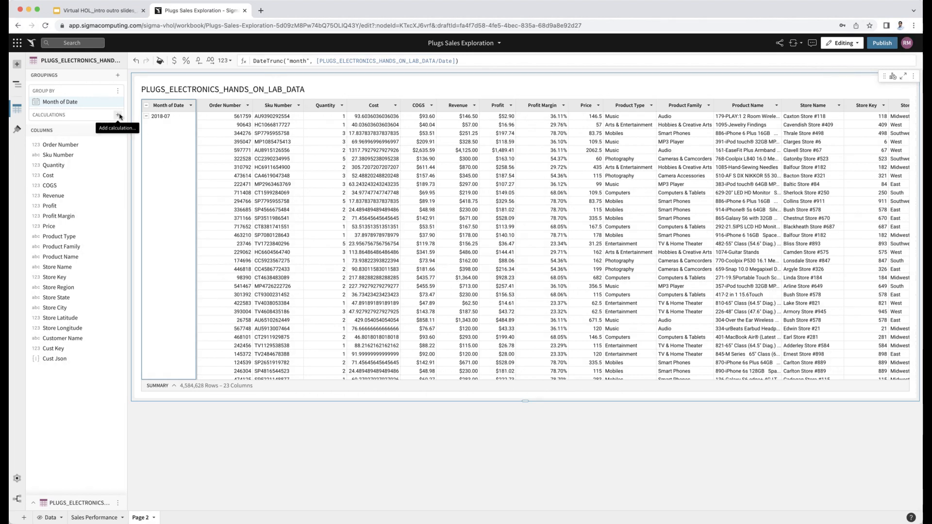
- Add a calculation with the formula Sum([Profit]) to the Month of Date grouping
left_click(118, 115)
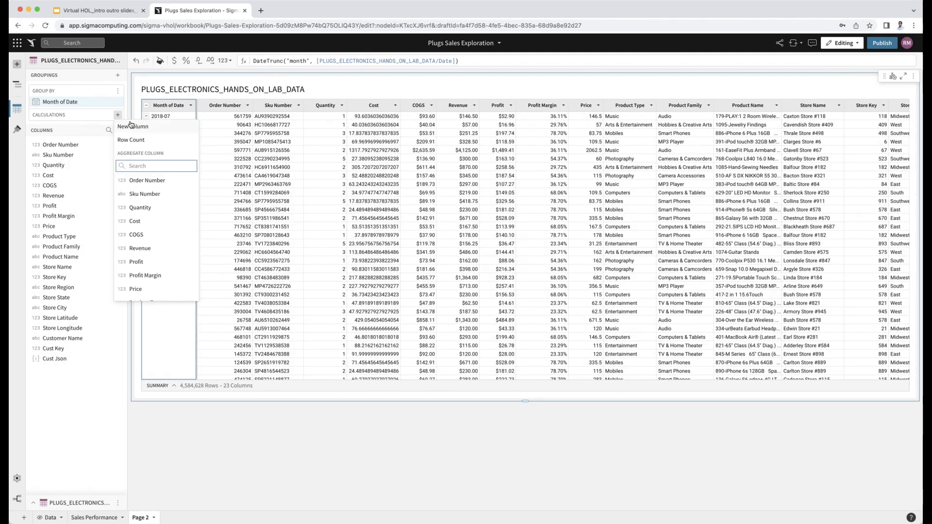
left_click(132, 127)
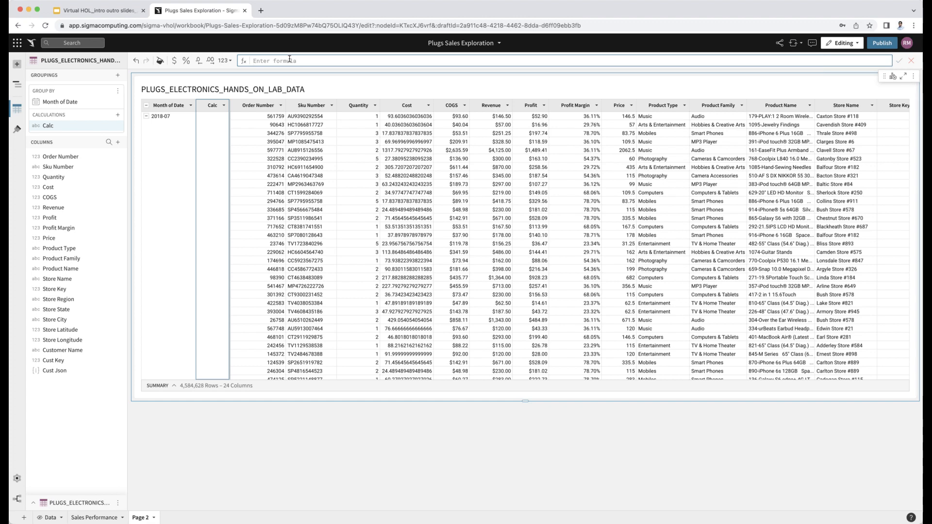
type("Sum(")
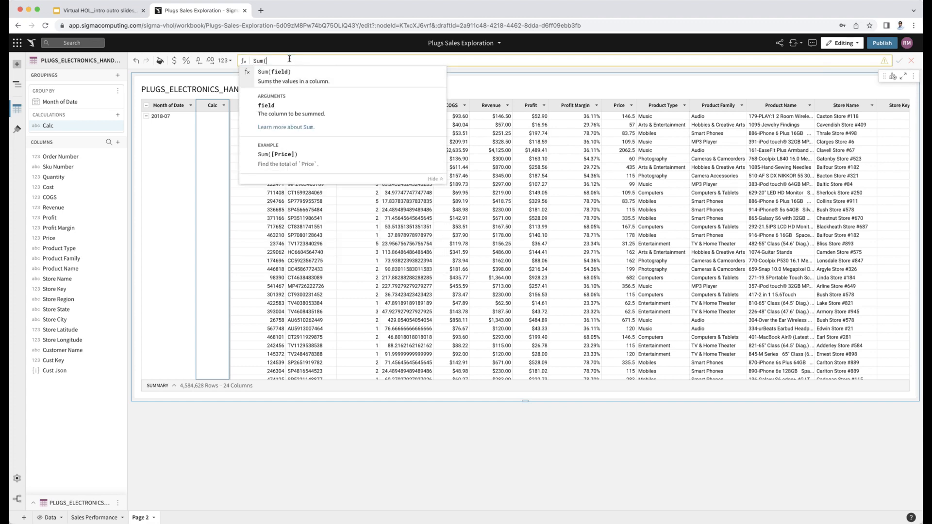
type("profi")
key("Return")
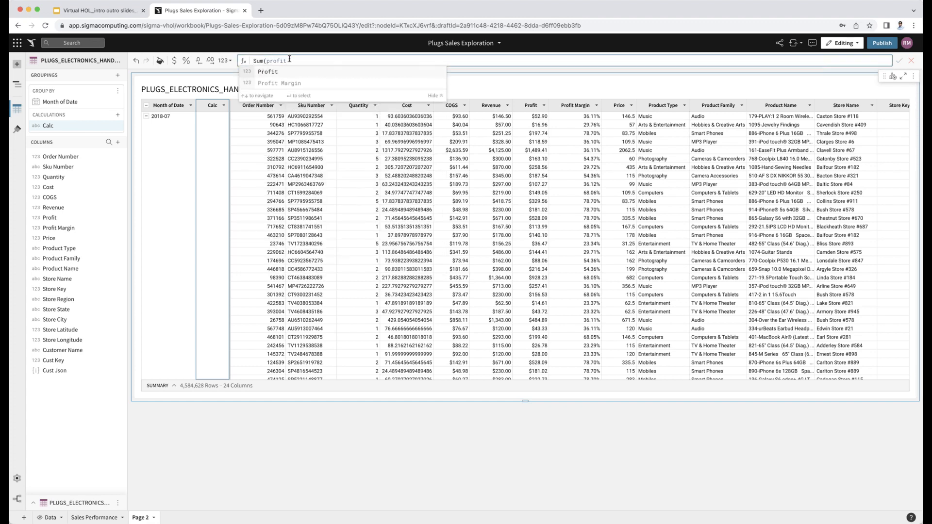
key("Return")
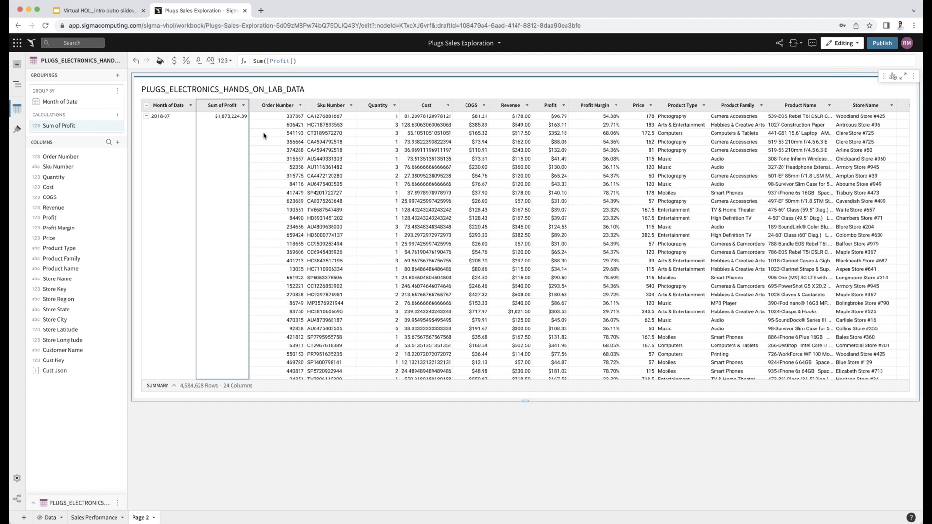
- Rename the month-level profit sum column to Monthly Profit
double_click(219, 105)
type("Mon")
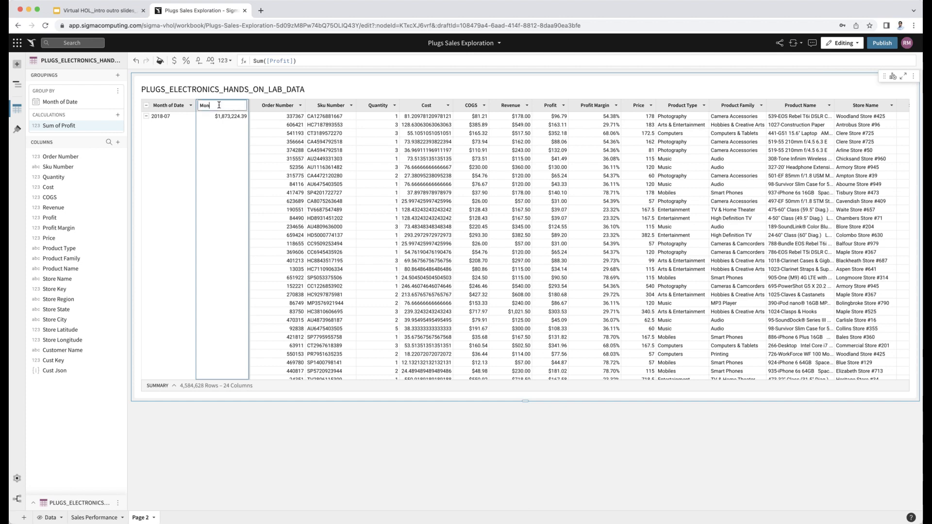
type("thly Profit")
key("Return")
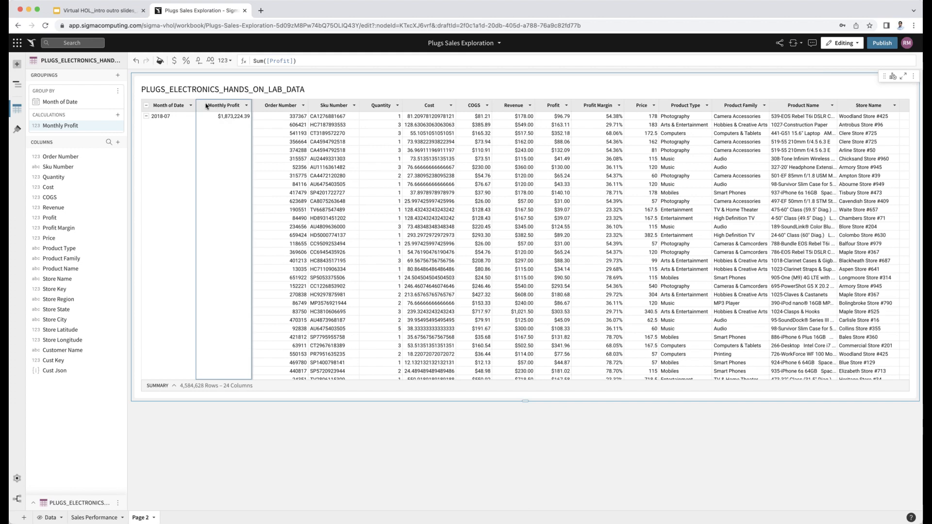
- Collapse the monthly groups and add Store Region as a second grouping level below Month of Date
left_click(146, 106)
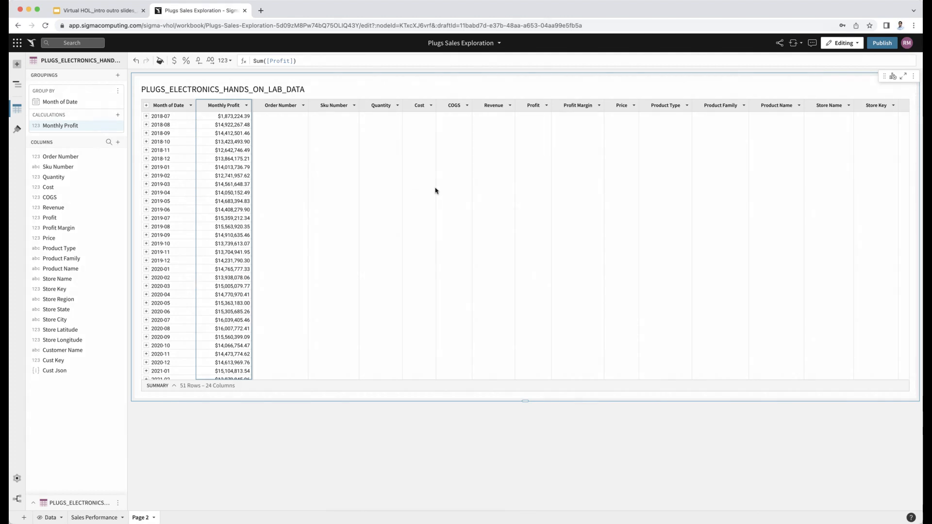
left_click(91, 300)
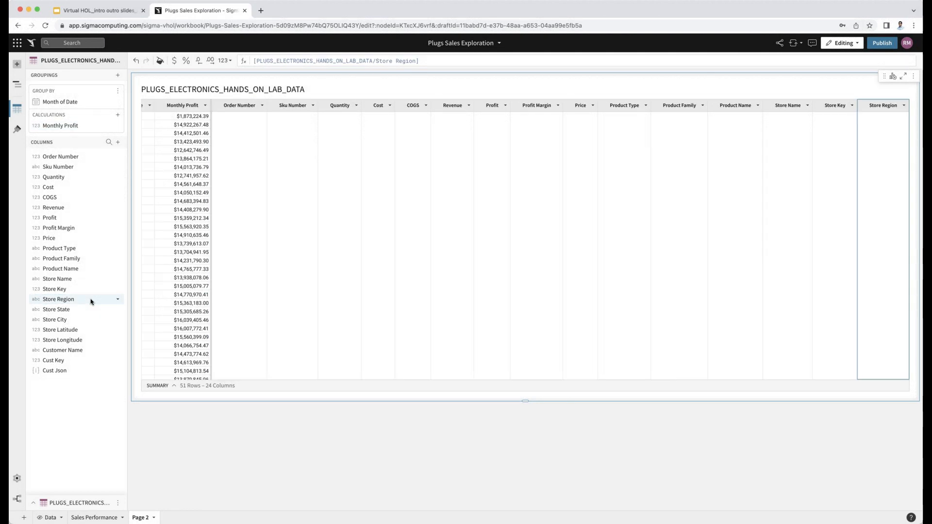
left_click_drag(90, 301, 92, 134)
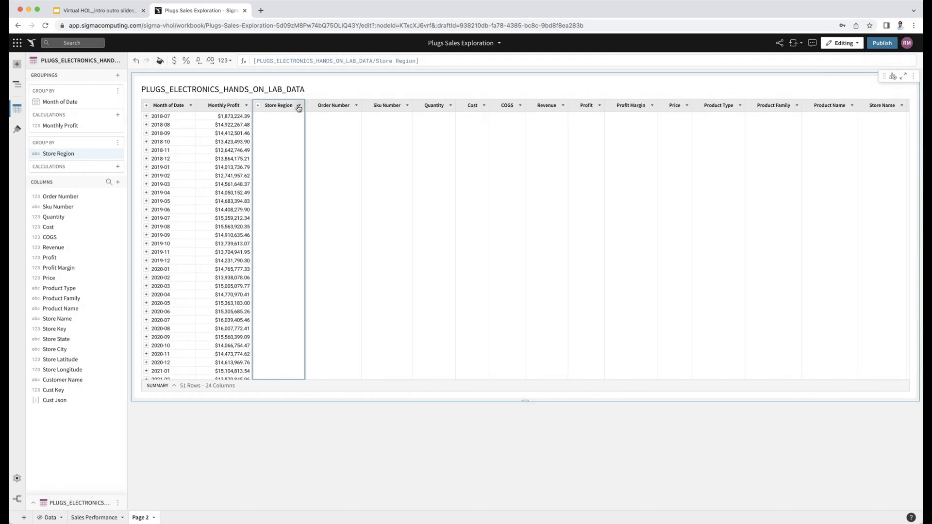
- Add a new column with the formula Sum([Profit]) to the Store Region grouping
left_click(240, 107)
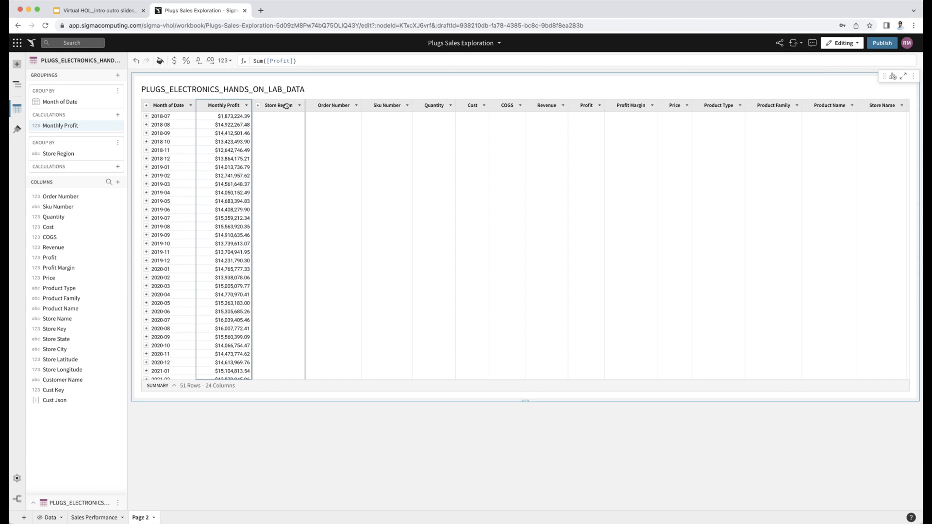
left_click(294, 106)
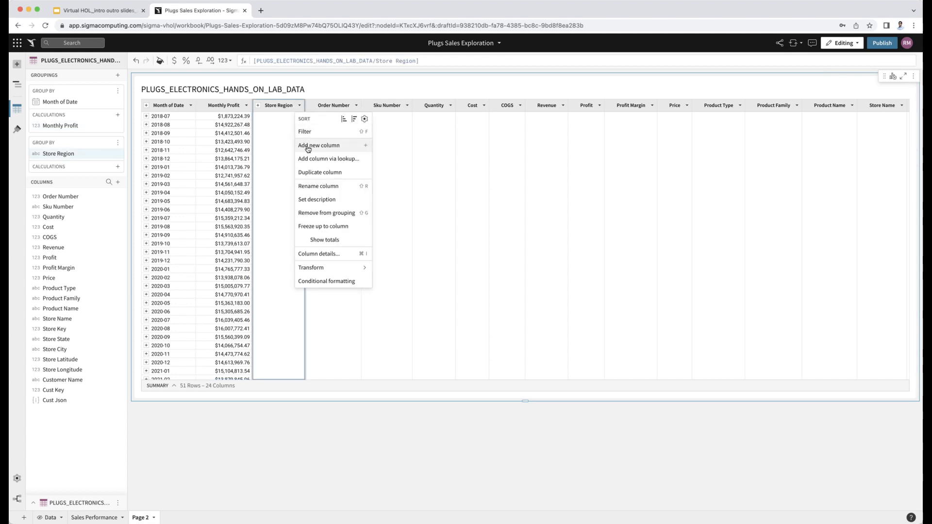
left_click(307, 147)
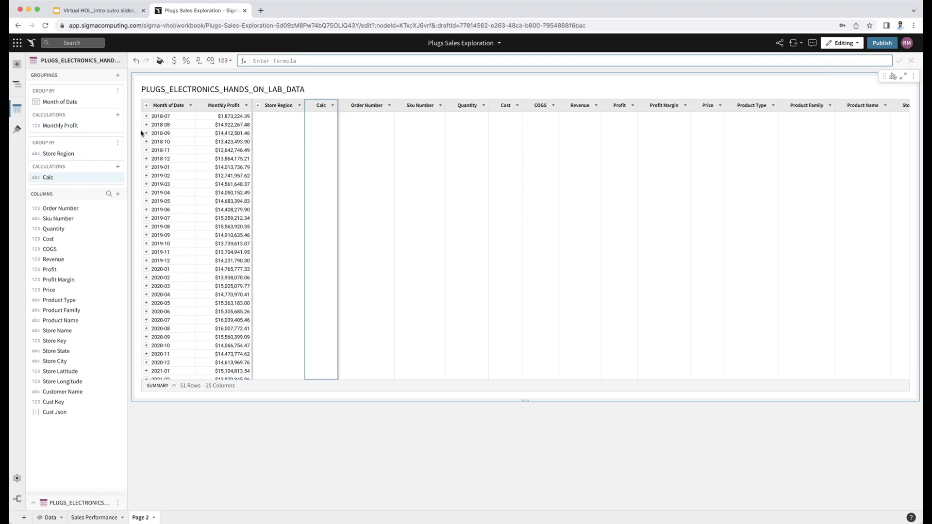
left_click(297, 60)
type("Sum(pr")
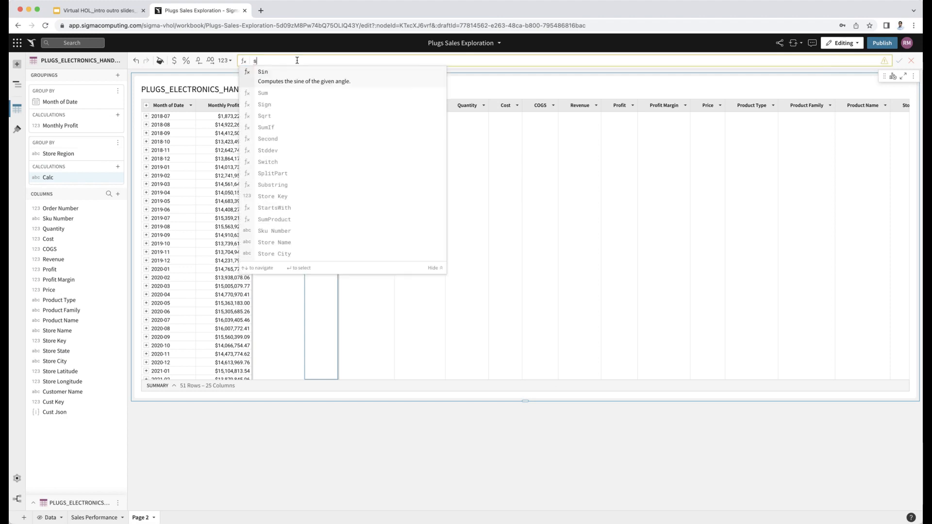
type("ofit")
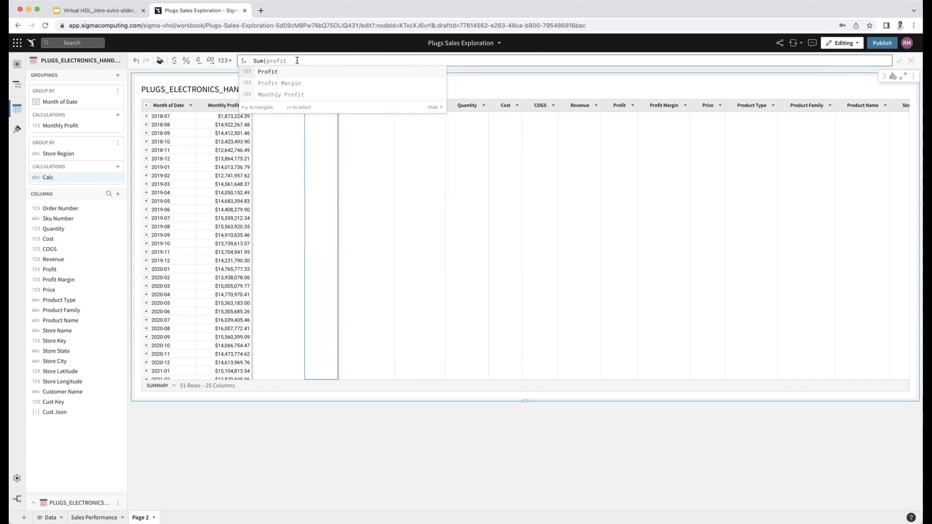
key("Return")
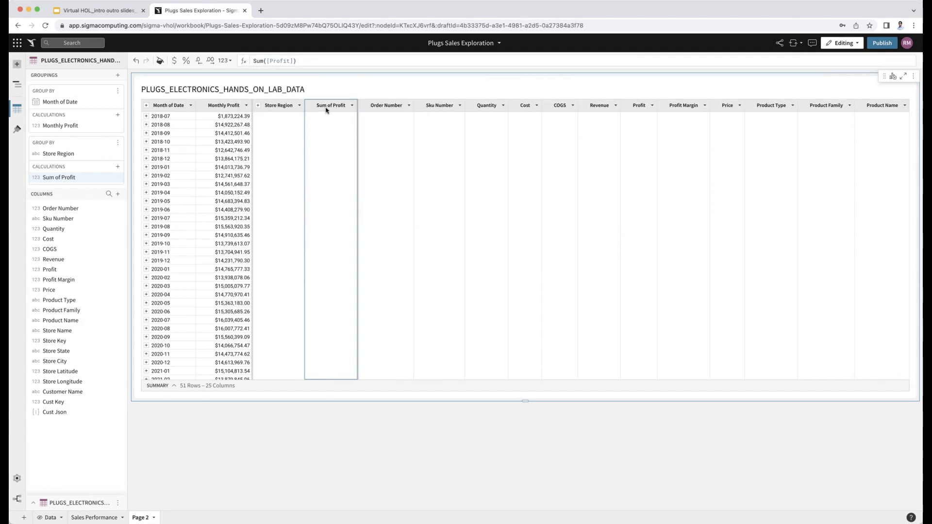
- Rename the region-level profit sum column to Regional Profit and expand all months to show their regions
double_click(325, 107)
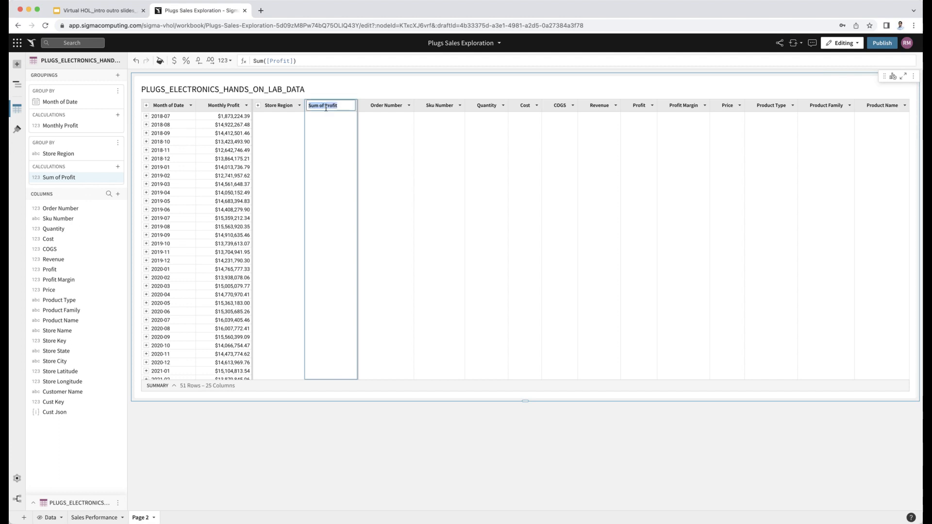
type("Regional Profit")
key("Return")
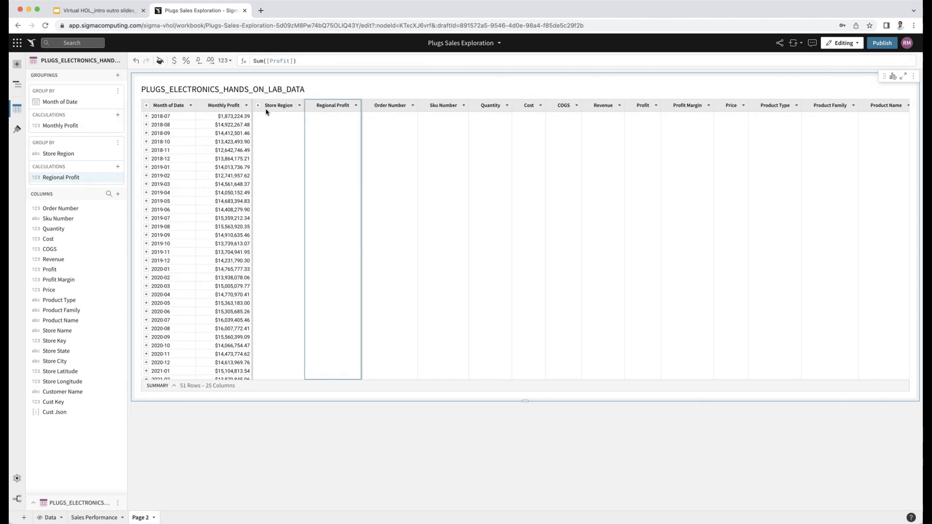
left_click(146, 106)
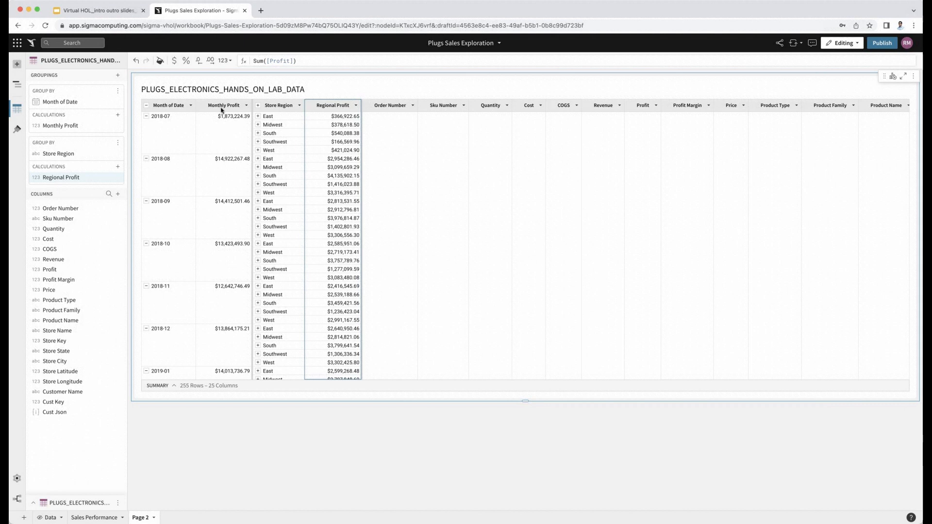
- Add a column after Regional Profit with the formula [Regional Profit] / [Monthly Profit]
left_click(356, 110)
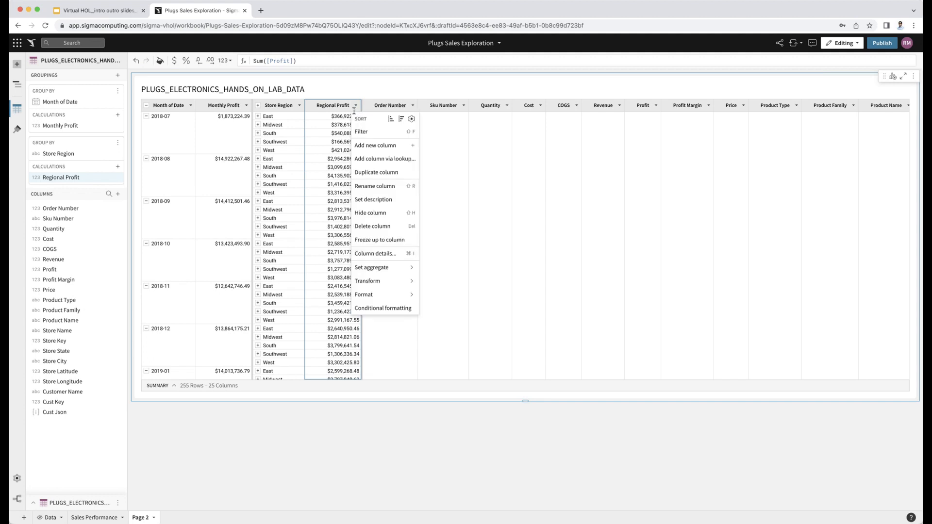
left_click(361, 146)
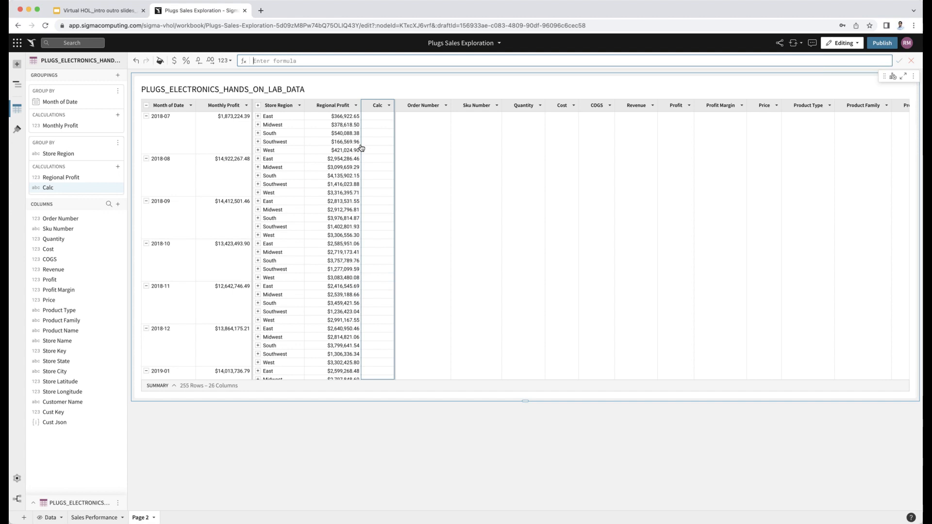
type("region")
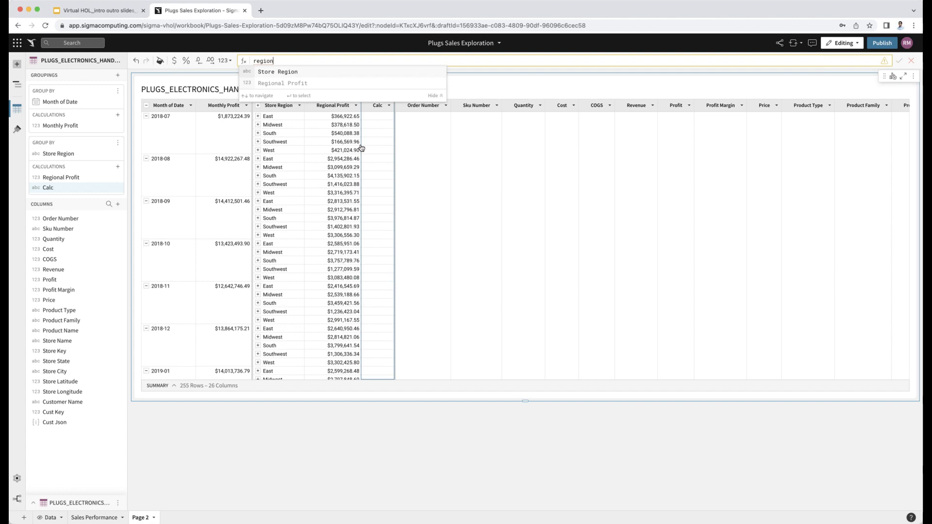
key("Down")
key("Return")
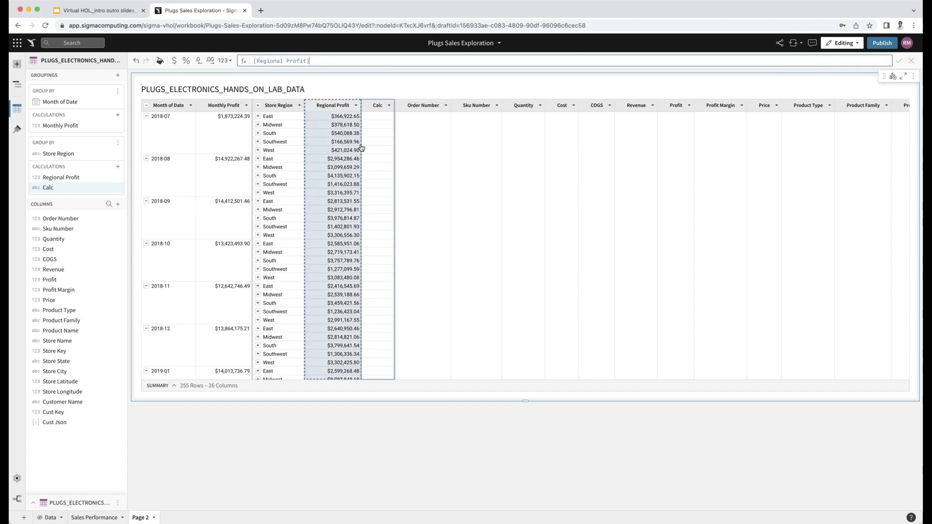
type("/Month")
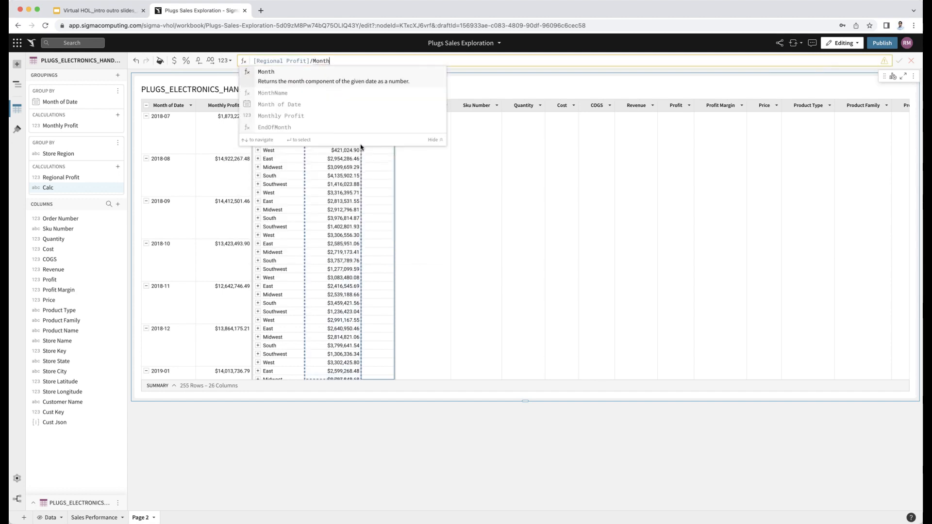
key("Down")
key("Down")
key("Return")
key("Return")
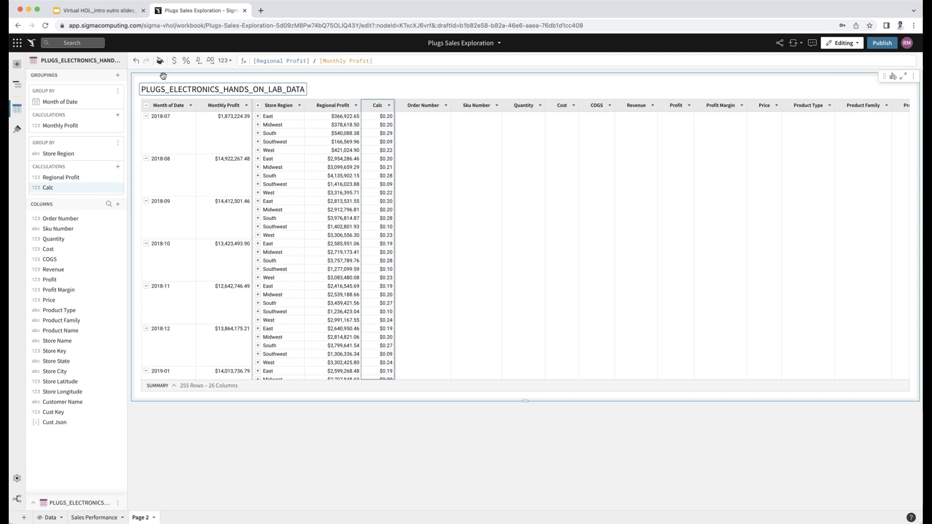
- Format the new ratio column as a percentage and rename it Contribution
left_click(189, 61)
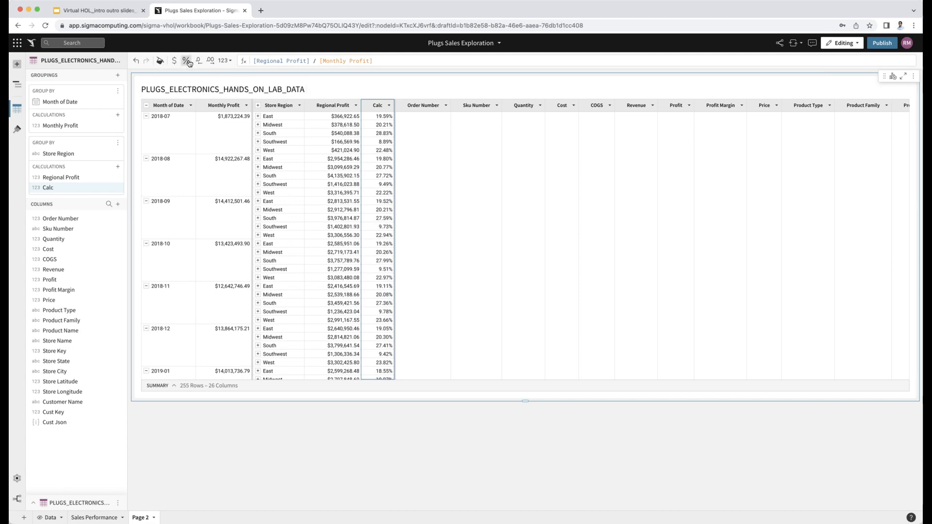
double_click(376, 102)
type("Contrib")
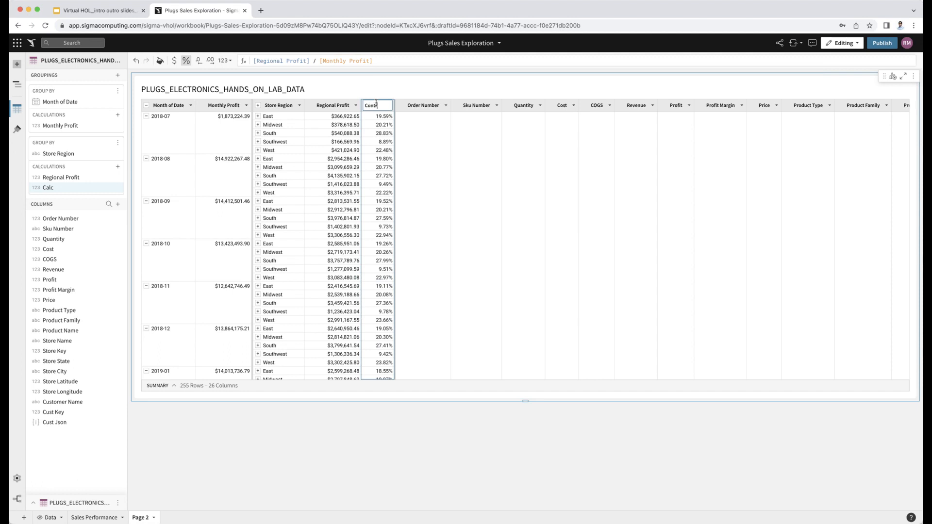
type("ution")
key("Return")
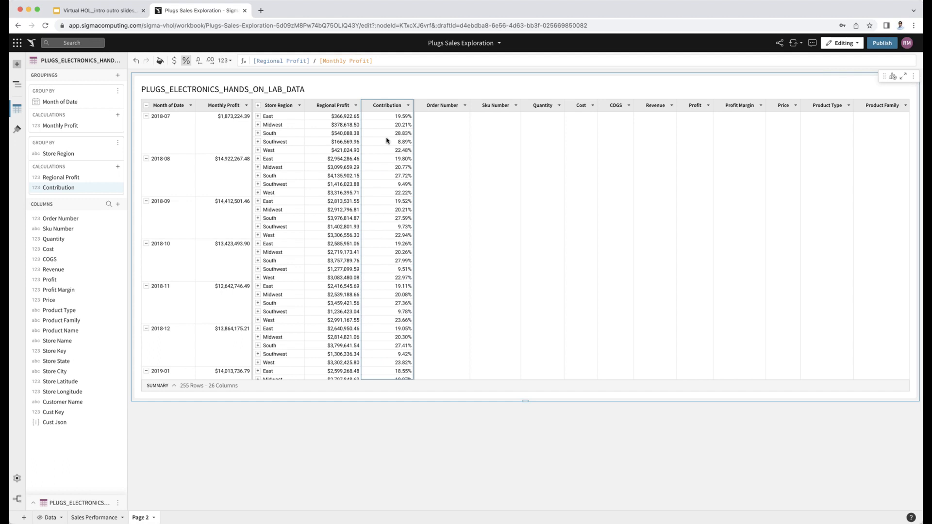
- Show totals for the Store Region grouping and apply a background color scale to the Regional Profit column
left_click(297, 106)
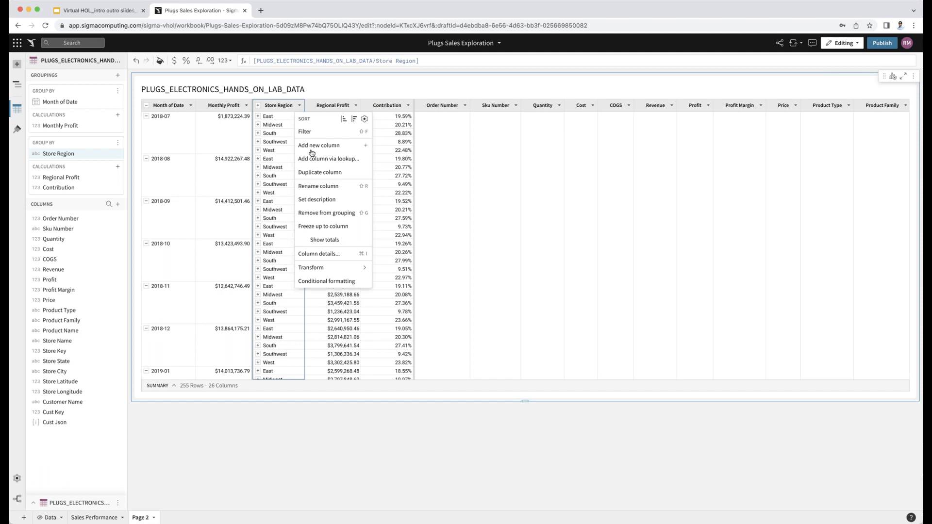
left_click(314, 240)
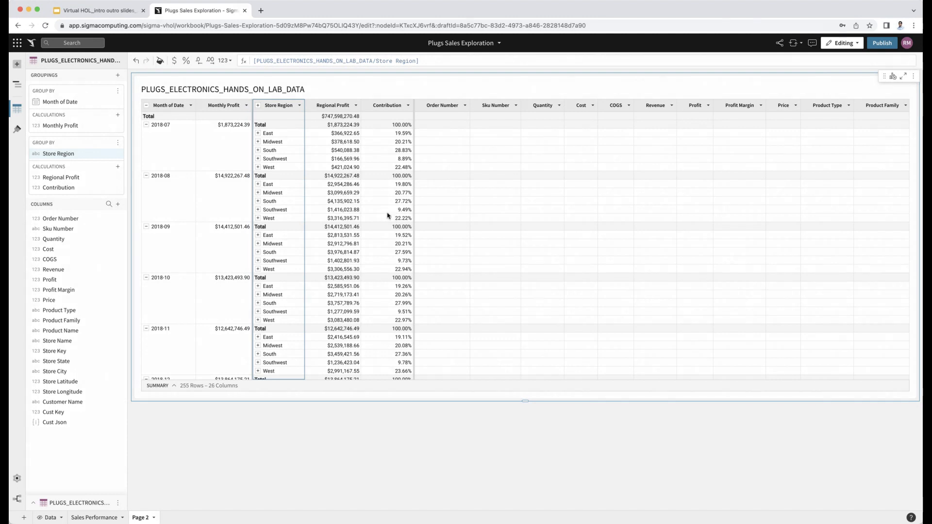
left_click(355, 106)
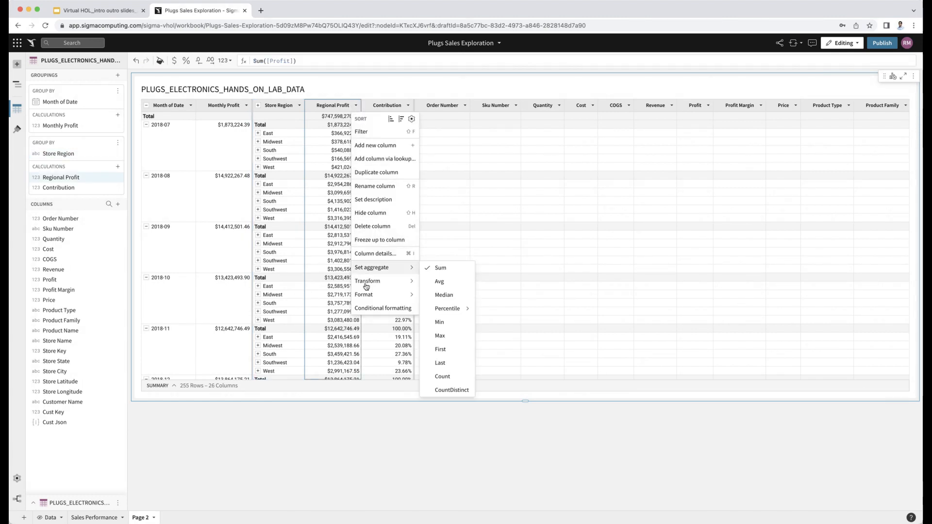
left_click(368, 309)
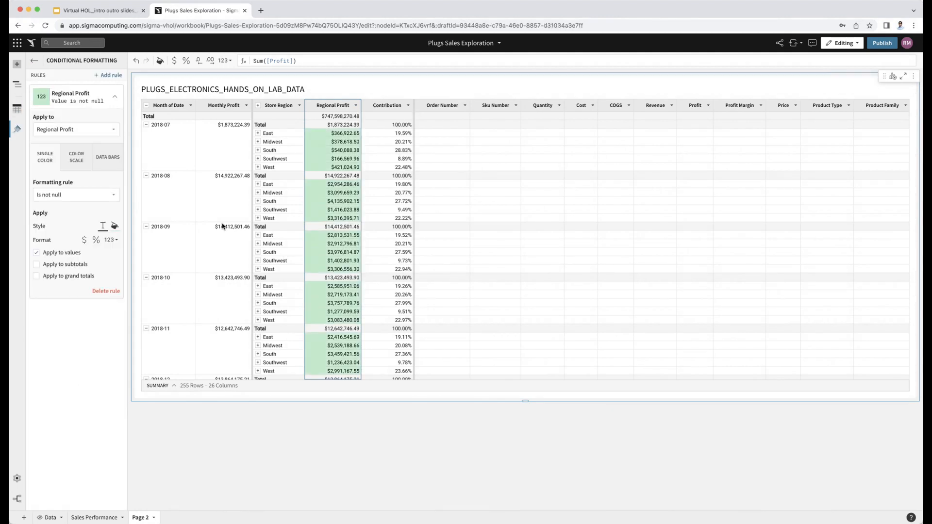
left_click(76, 162)
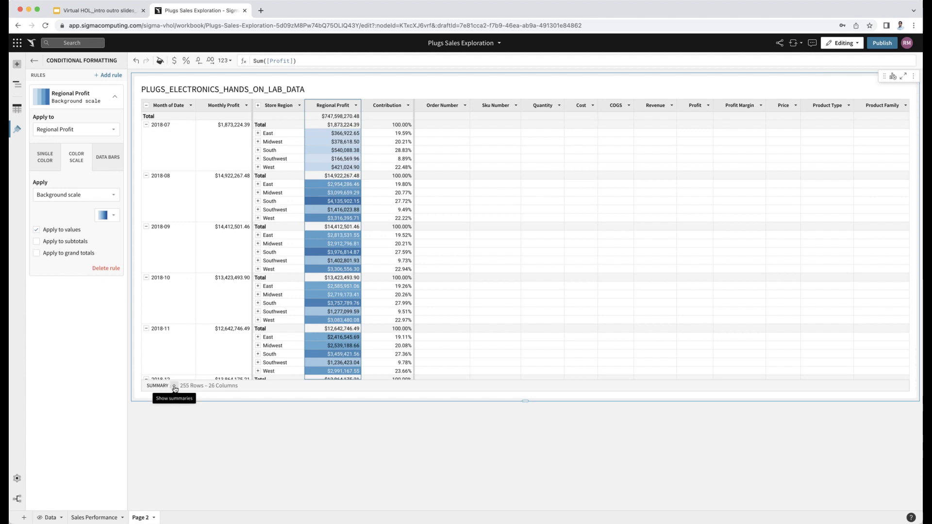
- Show the table's summaries and add the Revenue and COGS columns as summary aggregates
left_click(175, 387)
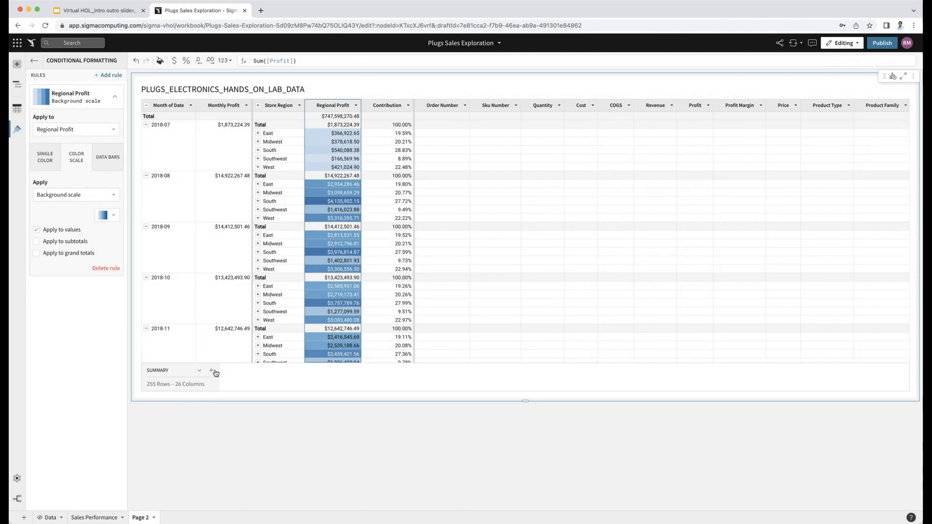
left_click(213, 371)
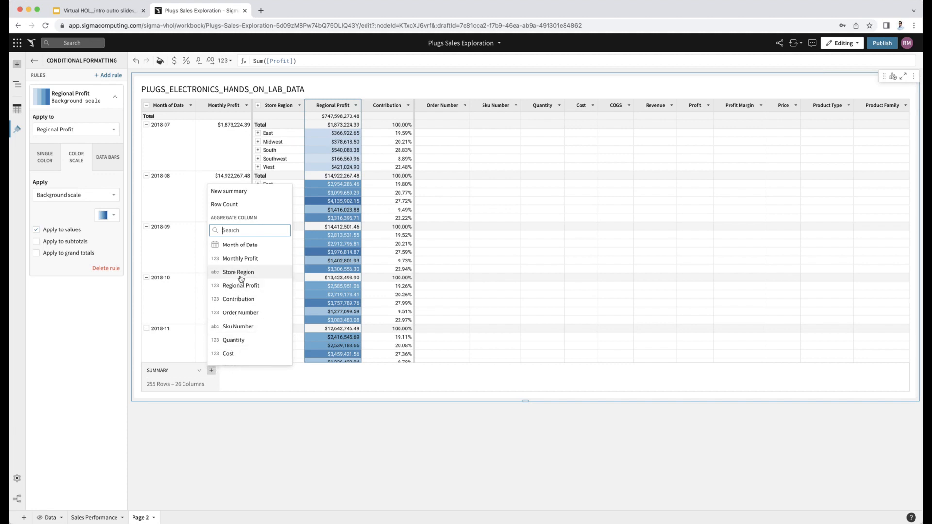
type("rev")
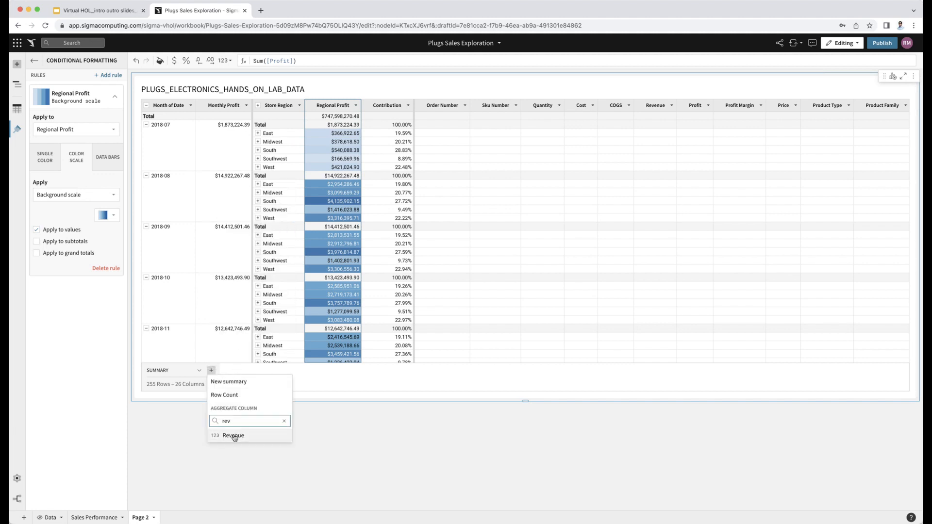
left_click(233, 436)
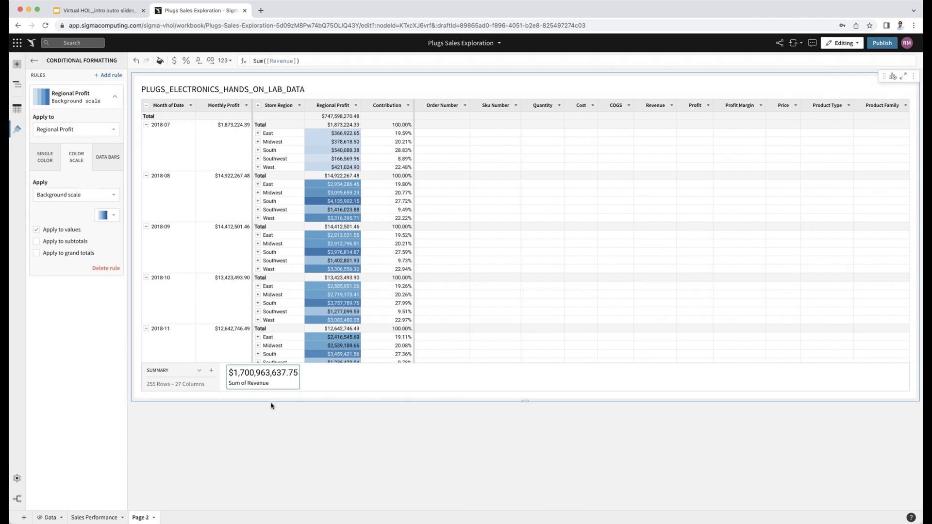
left_click(211, 371)
type("COGS")
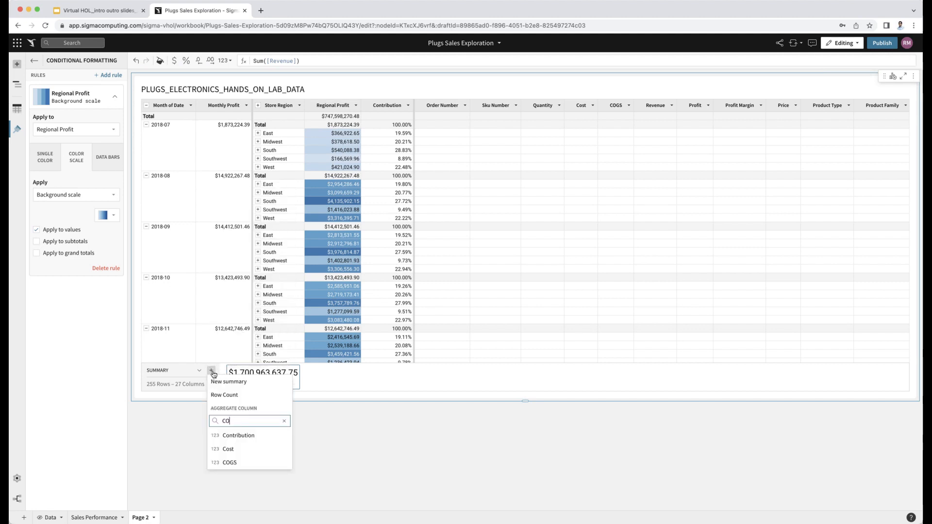
left_click(230, 435)
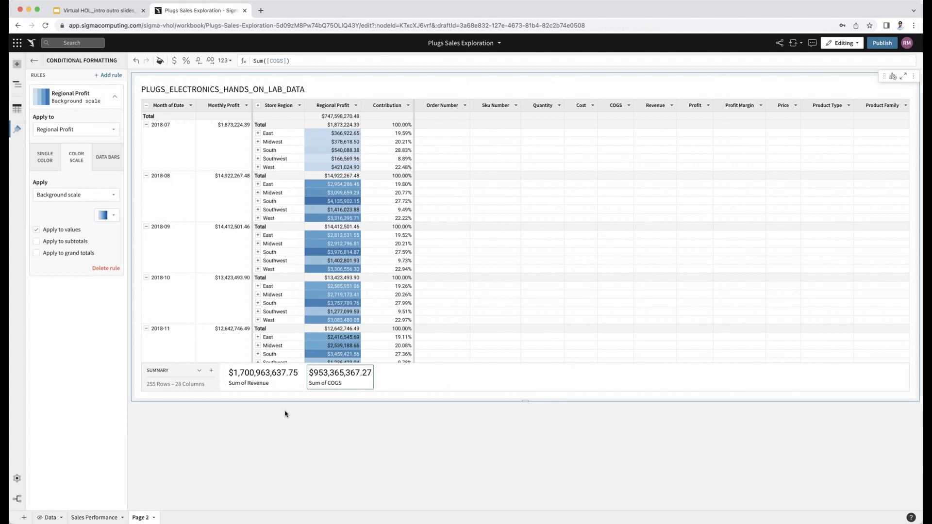
- Add a new summary calculated with the formula [Sum of Revenue] - [Sum of COGS]
left_click(211, 371)
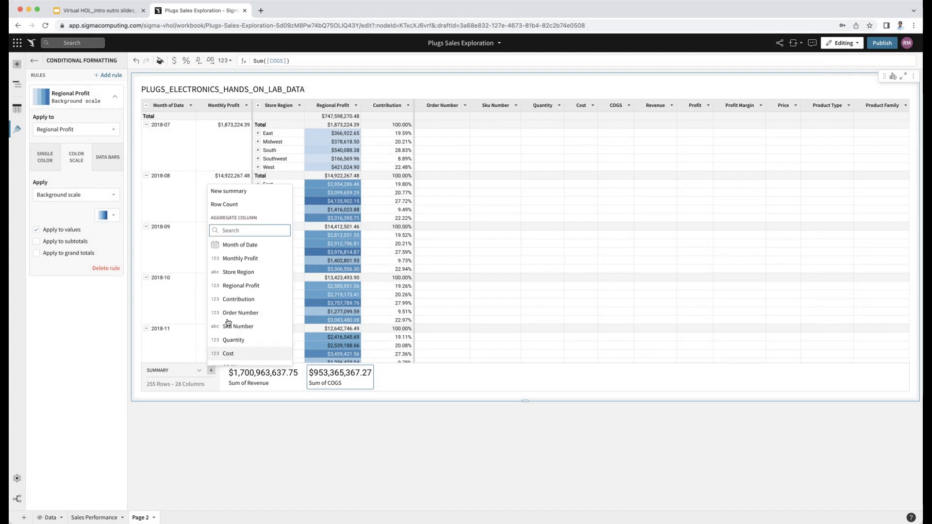
left_click(246, 194)
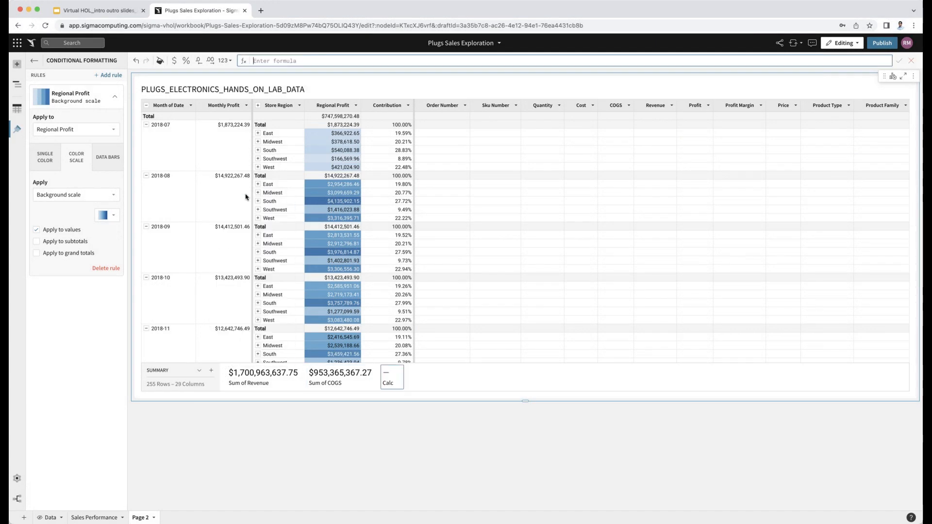
left_click(307, 59)
type("Sumo")
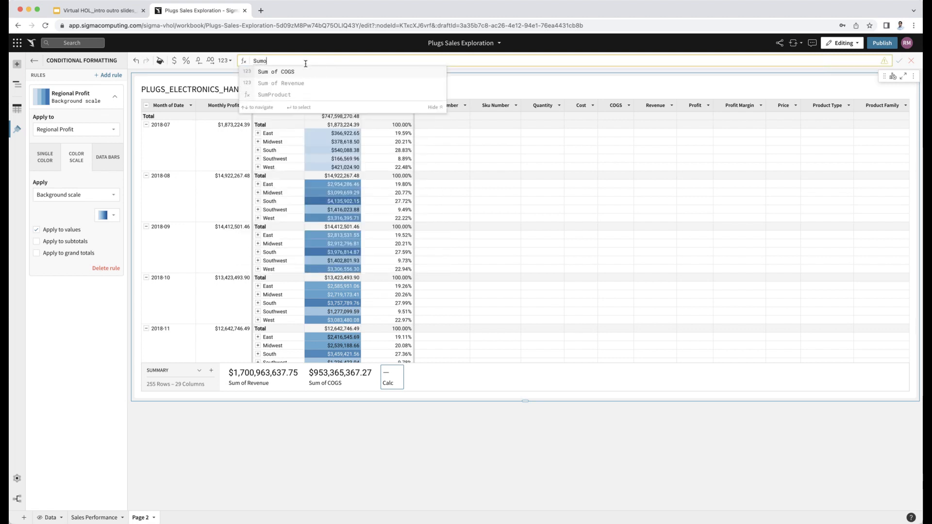
left_click(301, 83)
type("-")
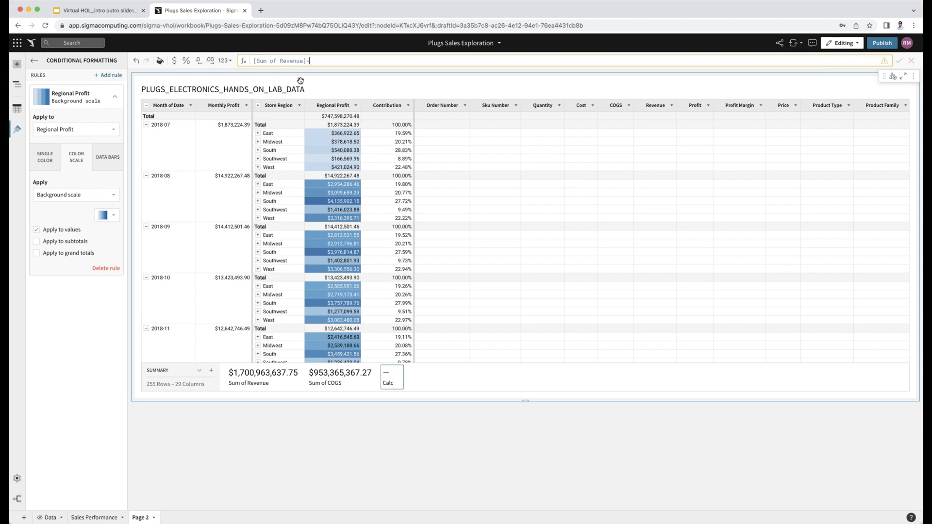
type("Sumo")
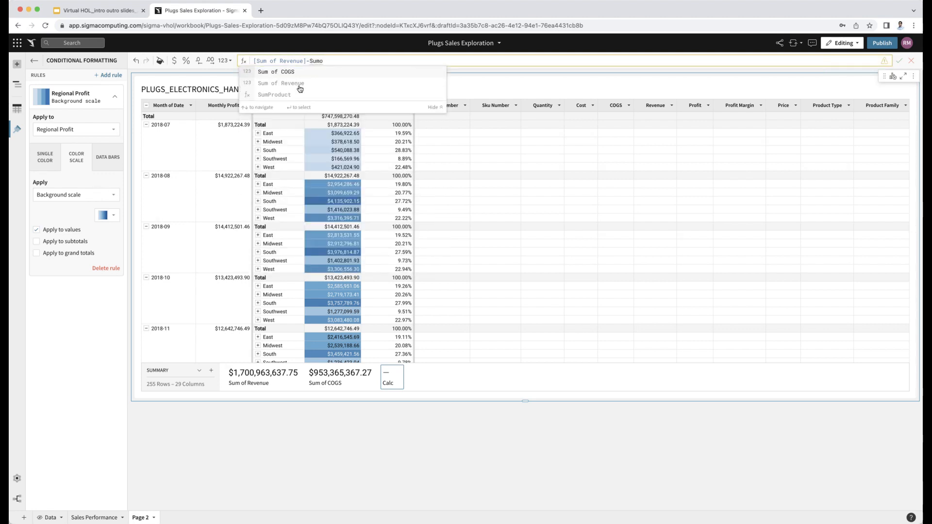
left_click(298, 73)
key("Return")
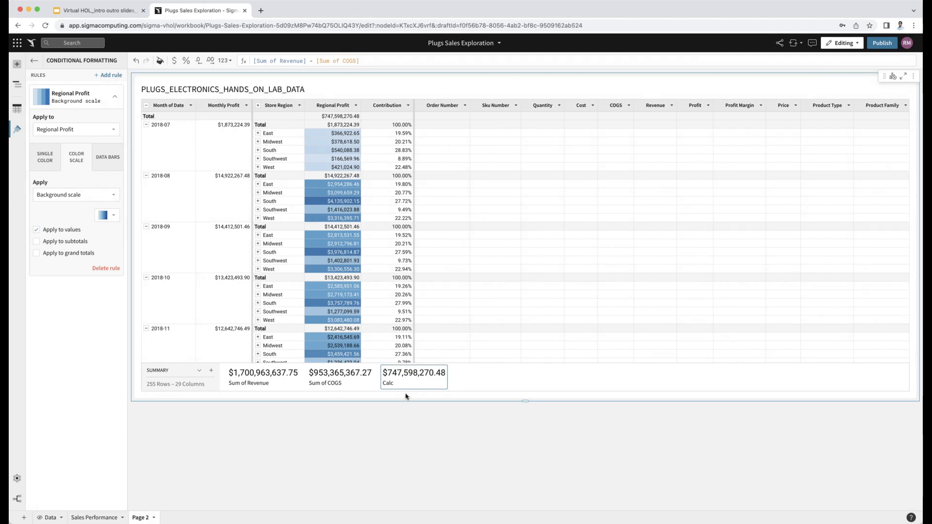
- Rename the new calculated summary Total Profit
double_click(391, 384)
type("Total Profit")
key("Return")
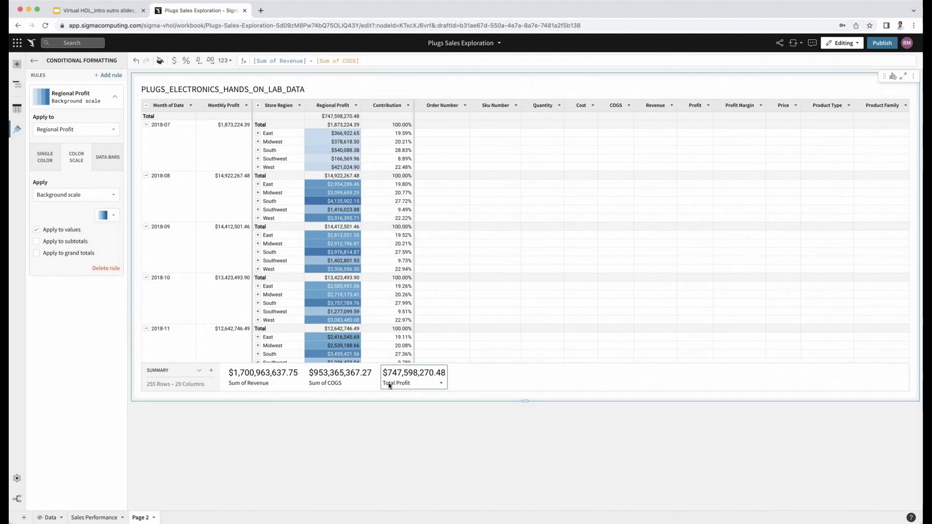
- Add a text box control of type Parameter with value type Number and control ID Forecast
left_click(17, 65)
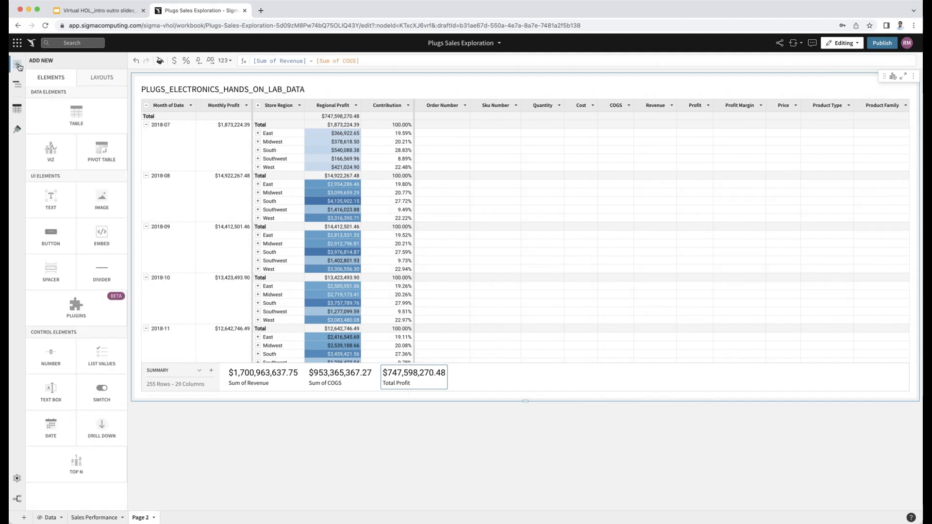
left_click(53, 400)
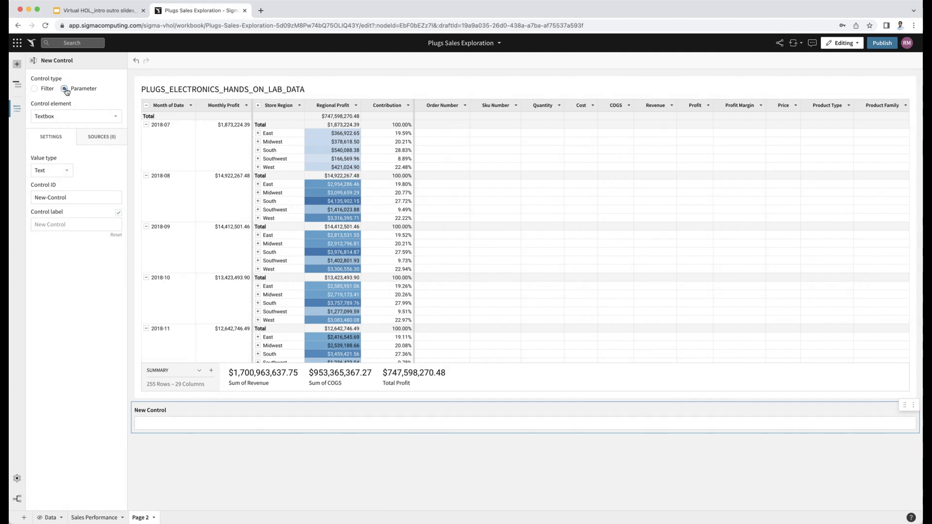
left_click(48, 171)
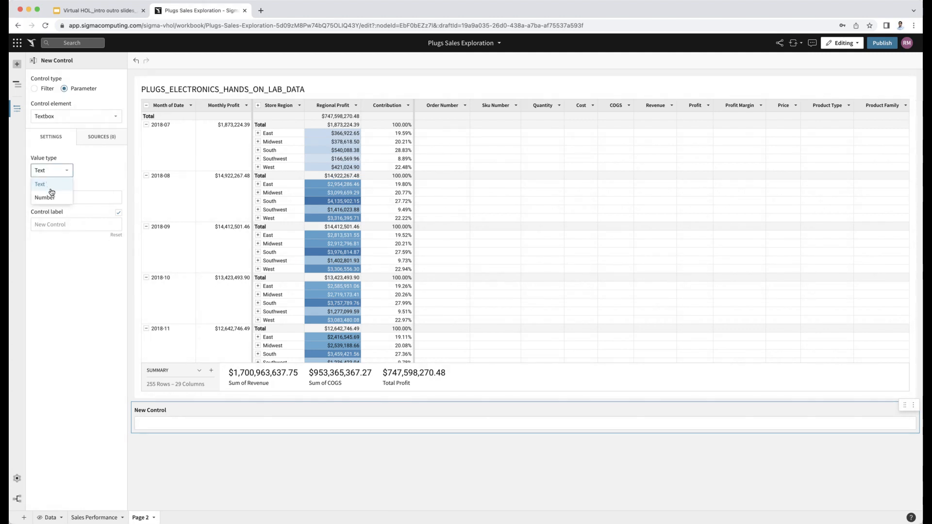
left_click(58, 198)
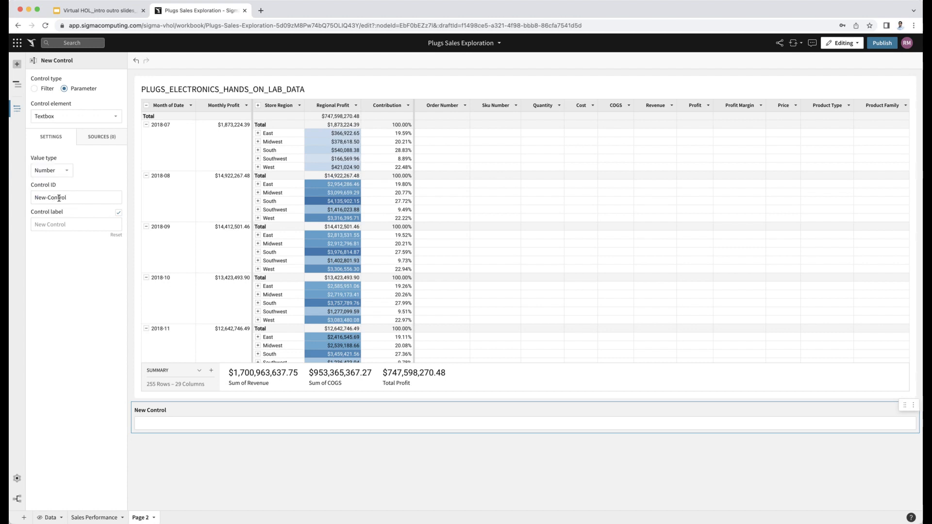
double_click(59, 198)
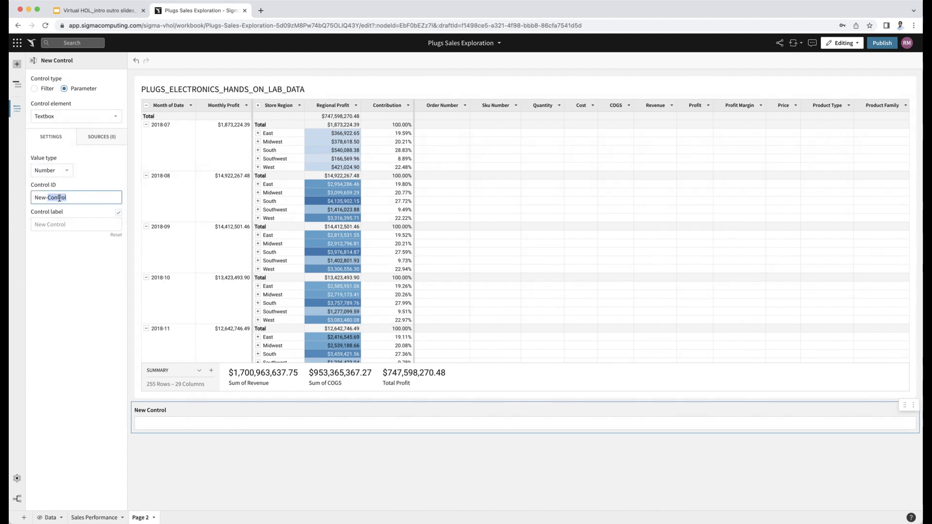
key("super+a")
type("Forecast")
key("Return")
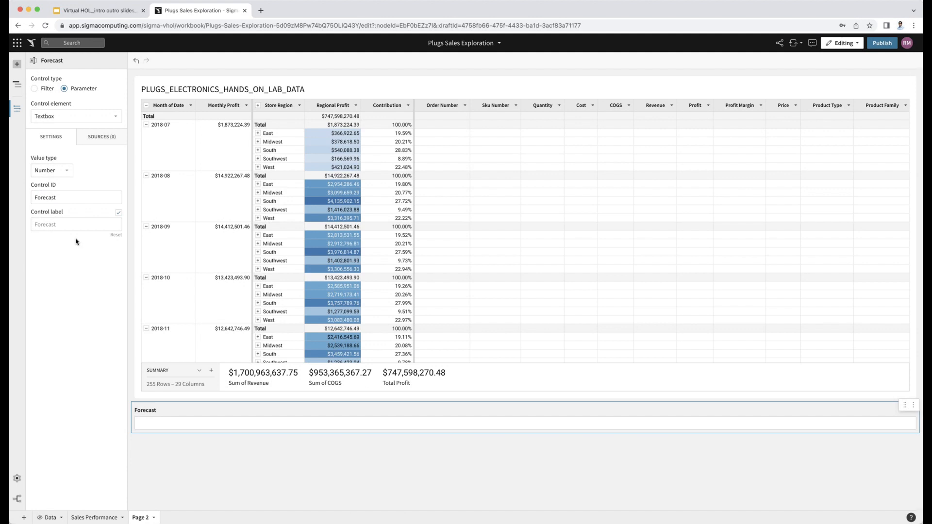
- Enter 1.1 as the value of the Forecast control
left_click(401, 214)
left_click(889, 423)
type("1")
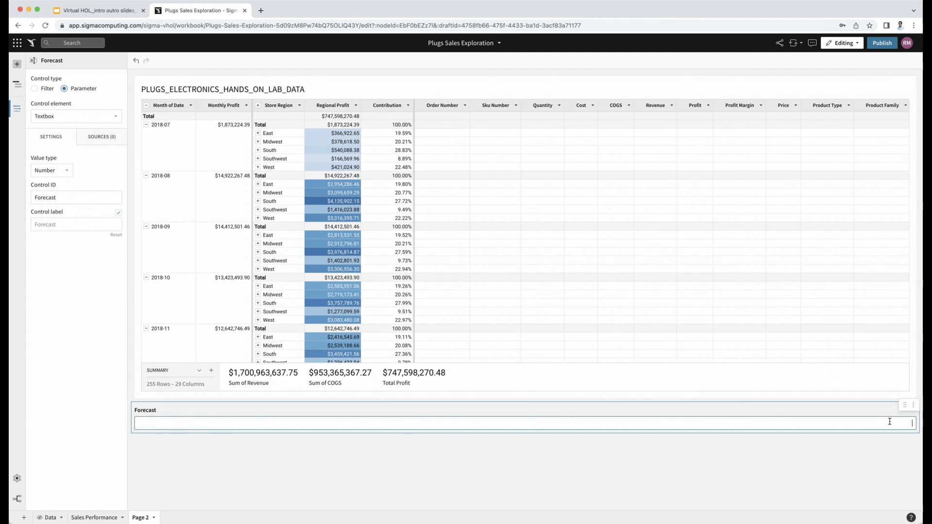
type(".1")
key("Return")
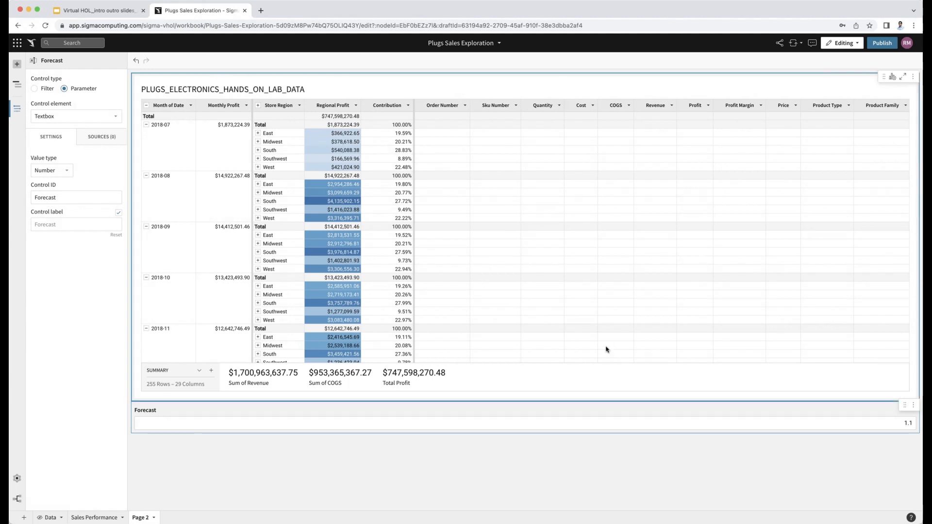
- Change the Sum of Revenue summary's formula to Sum([Revenue]) * [Forecast] and publish the workbook
left_click(245, 379)
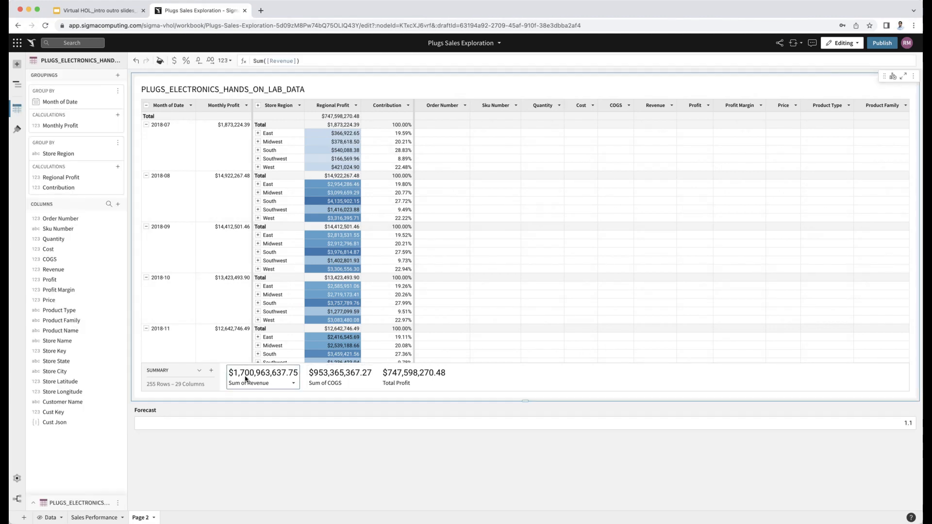
left_click(316, 60)
type("*for")
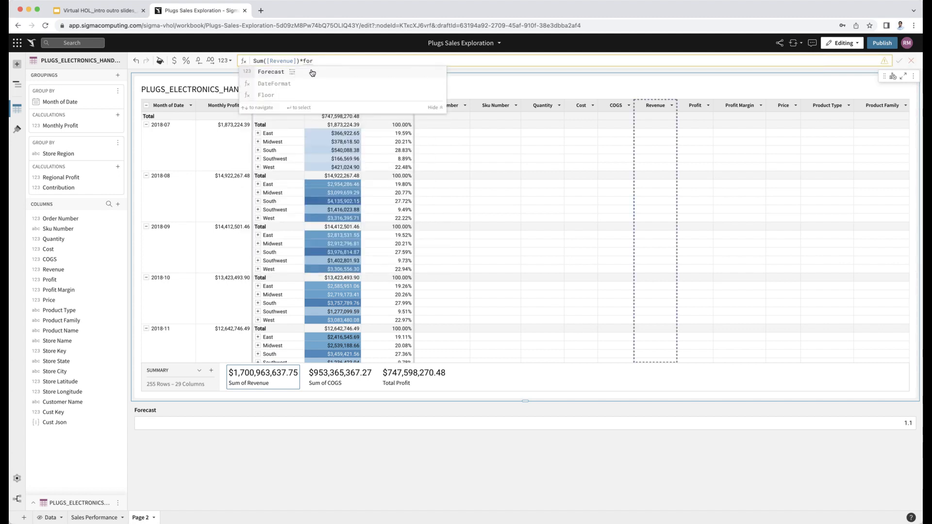
left_click(312, 72)
key("Return")
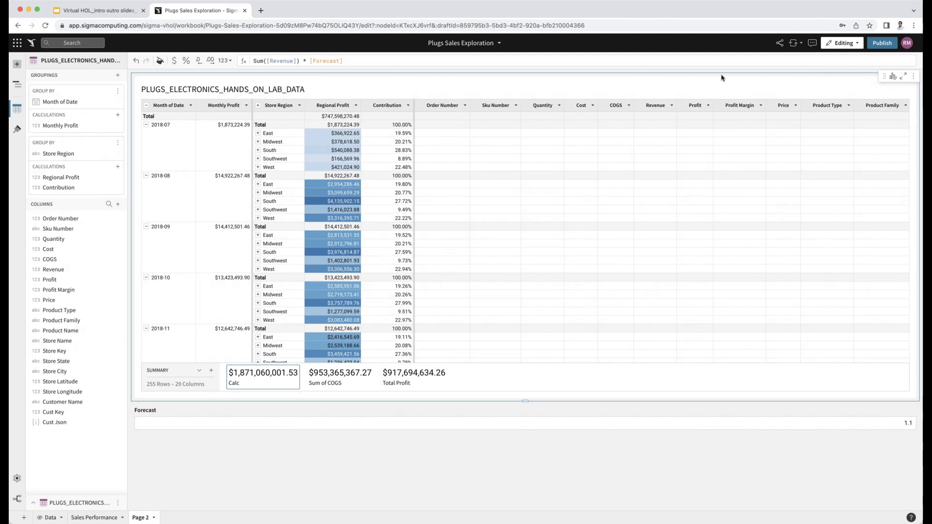
left_click(886, 43)
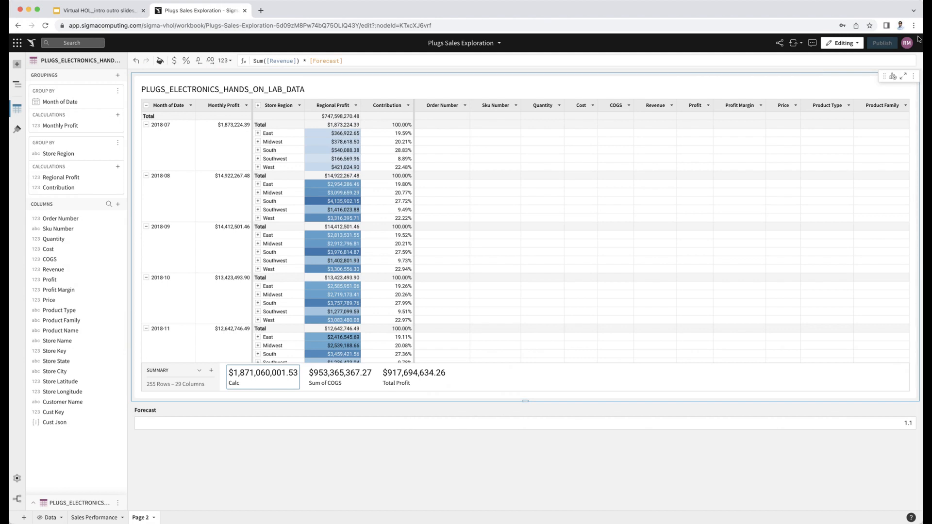
- Switch to the Virtual HOL intro outro deck in Google Slides and present the Q&A slide as a slideshow
left_click(118, 10)
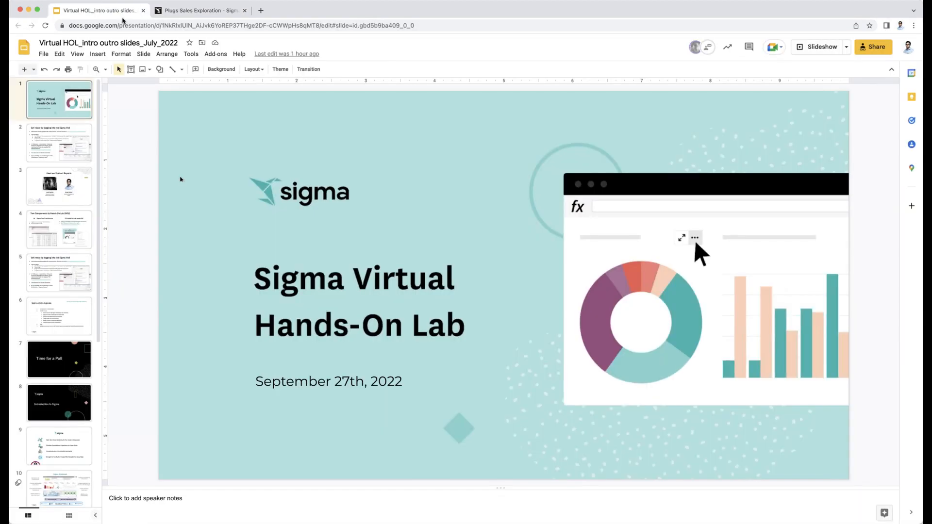
scroll(54, 360, "down", 5)
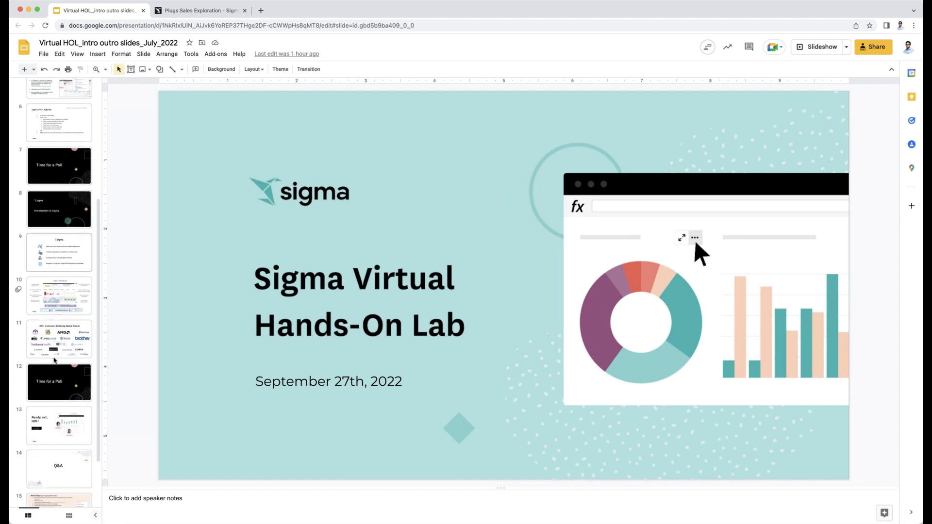
left_click(58, 399)
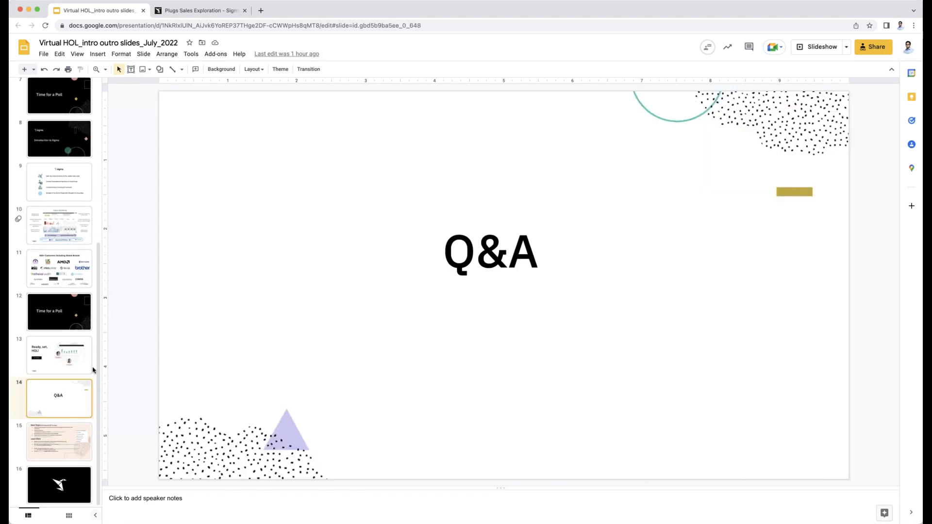
left_click(818, 48)
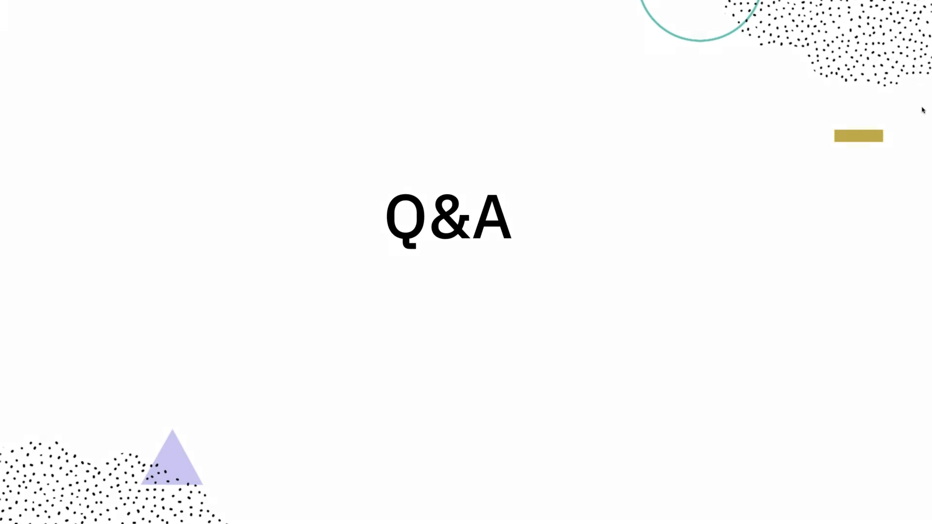